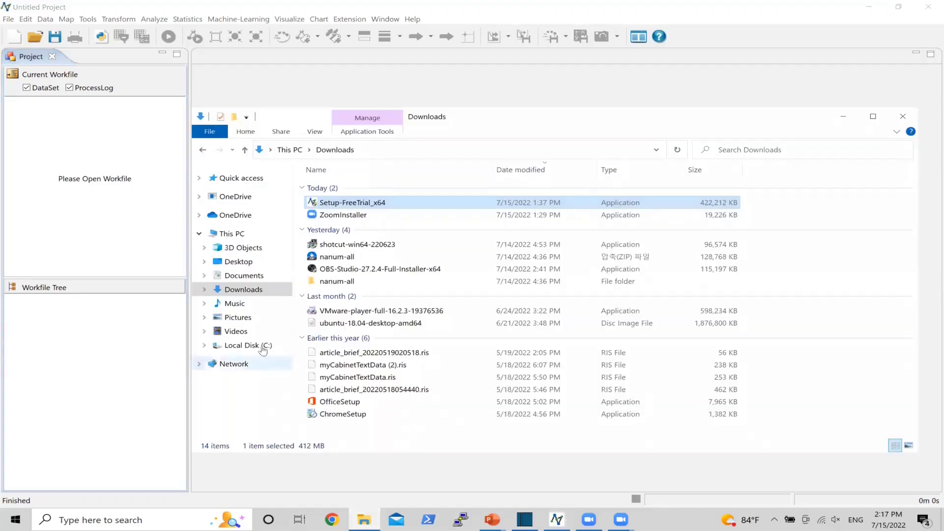
Browse from the C: drive's user folder through NetMiner, SampleData and Cyram Dataset to the 01.Org_Net_Tiny1 folder
left_click(245, 345)
double_click(335, 252)
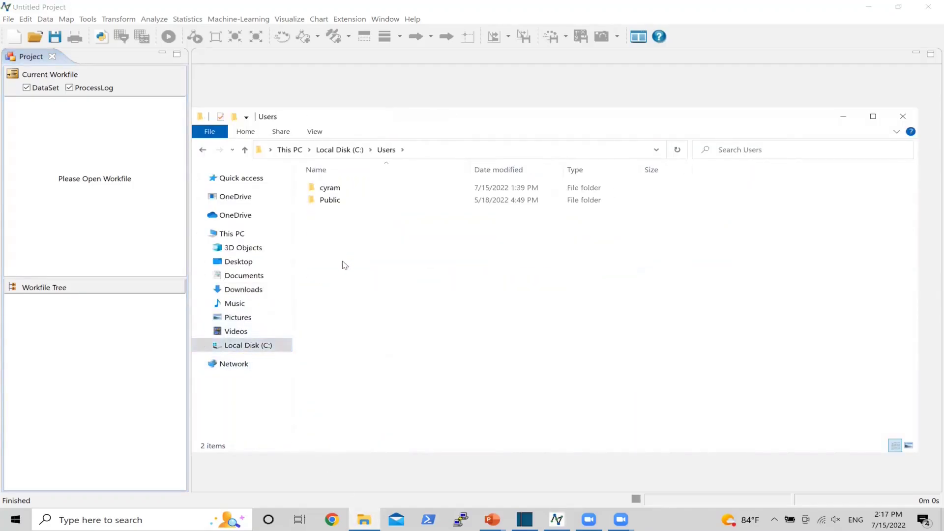
double_click(330, 188)
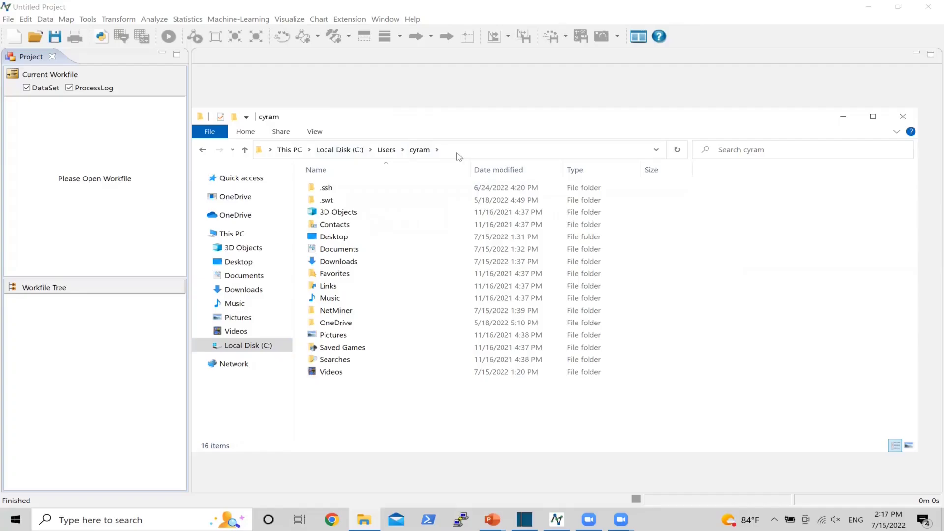
double_click(324, 313)
double_click(339, 201)
double_click(352, 191)
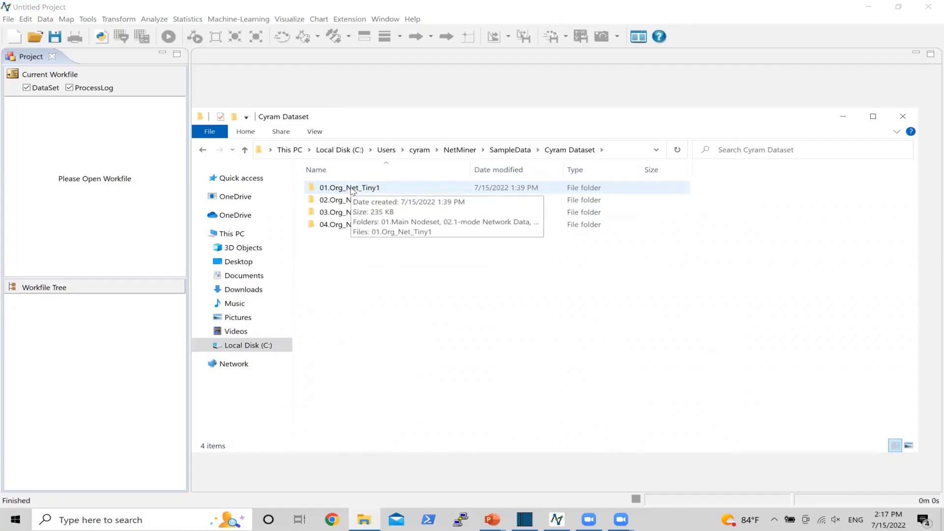
double_click(352, 191)
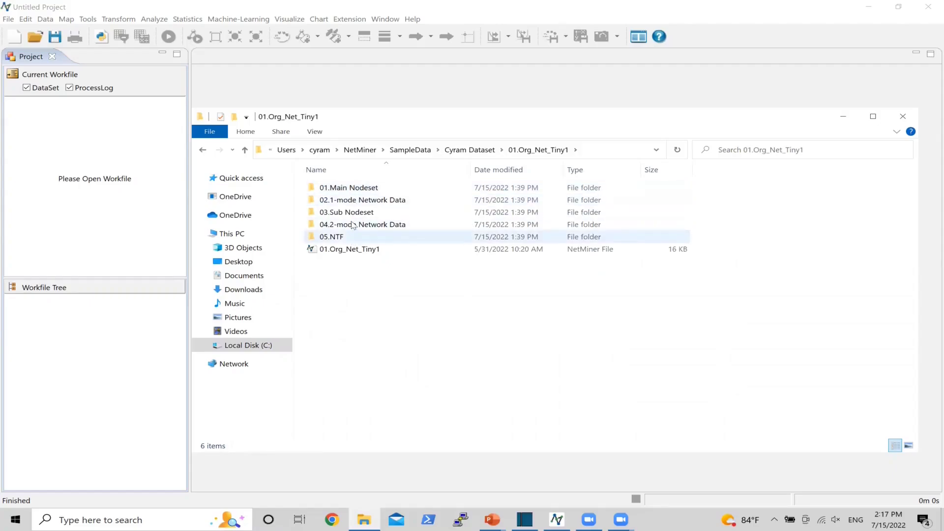
Open the Excel 97-2003 version of the Employee file from the 01.Main Nodeset folder
left_click(361, 191)
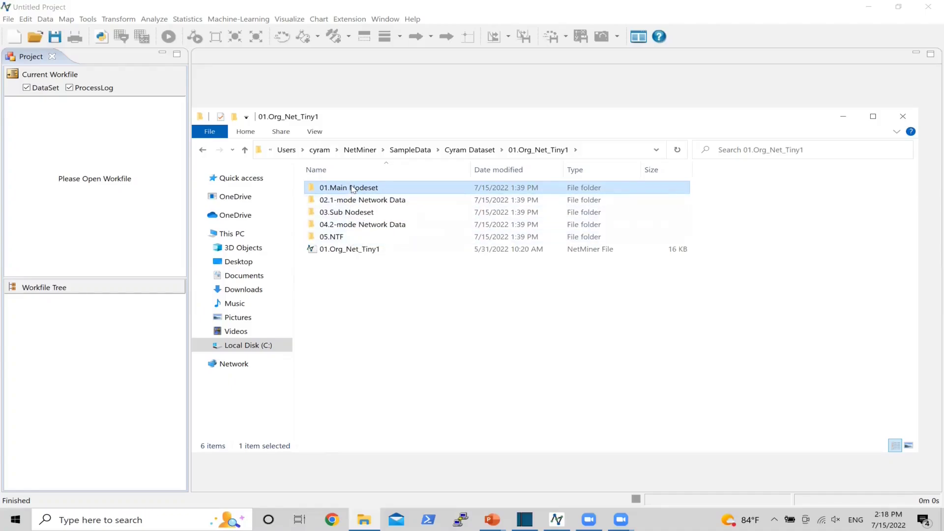
double_click(352, 189)
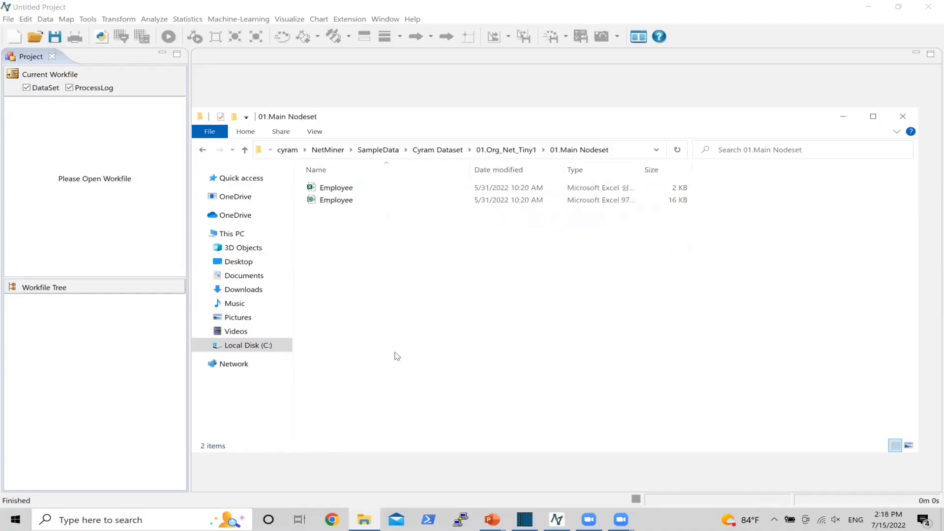
left_click(331, 202)
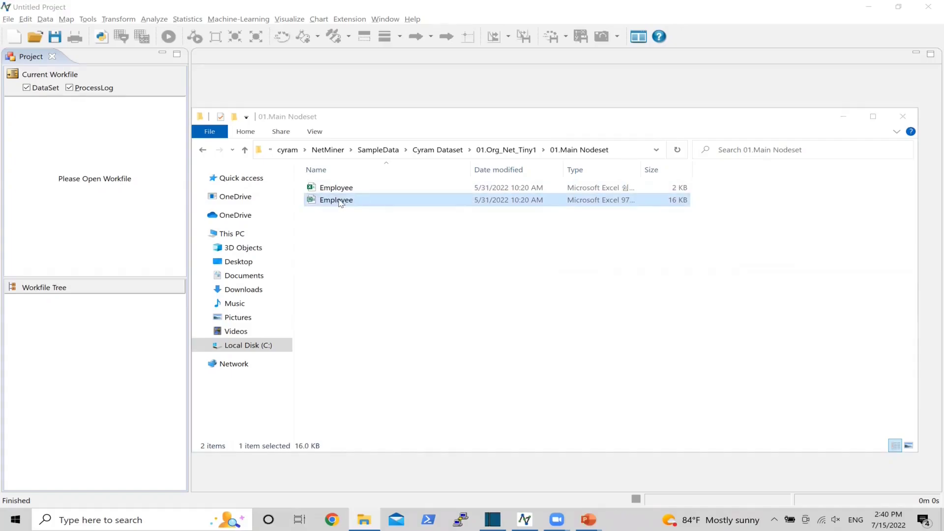
double_click(340, 202)
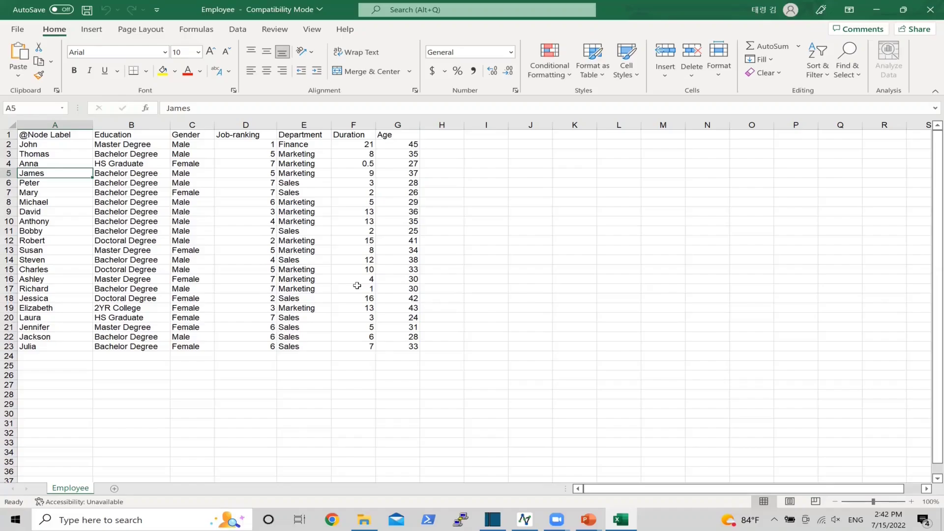
Switch to File Explorer and open the Excel 97-2003 personal help_with_attribute file from 02.1-mode Network Data's 00.Edge List folder
left_click(364, 520)
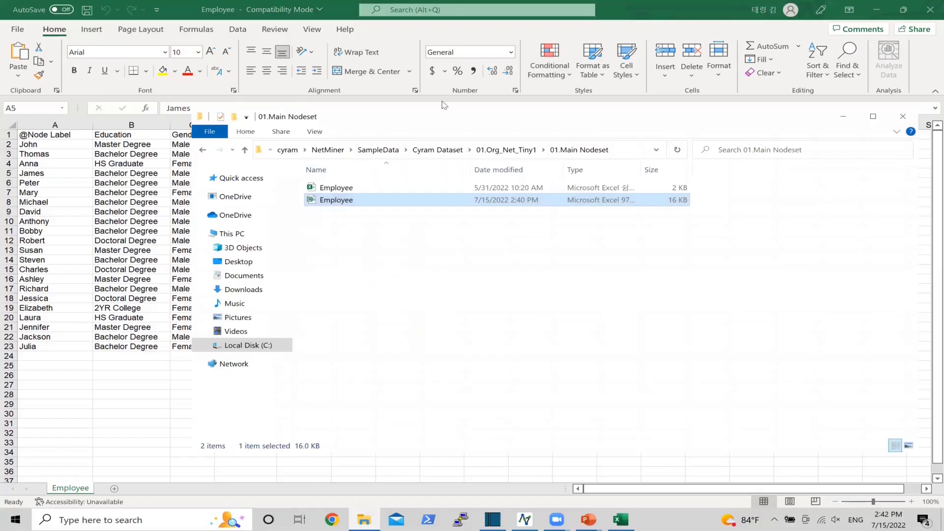
left_click(512, 156)
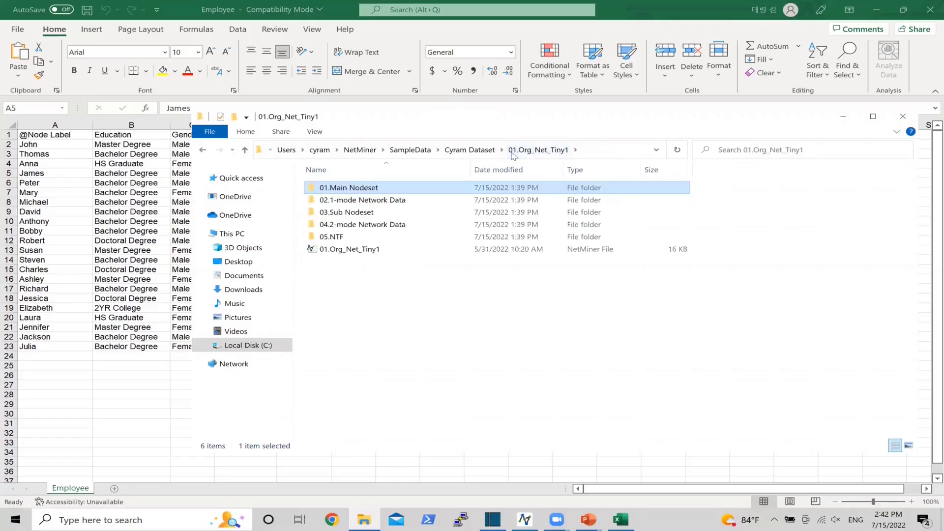
left_click(364, 201)
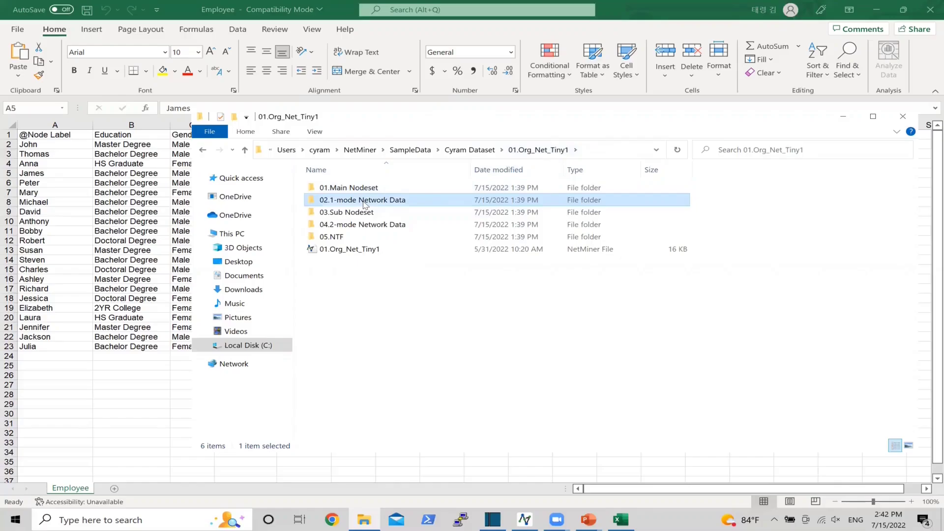
double_click(364, 200)
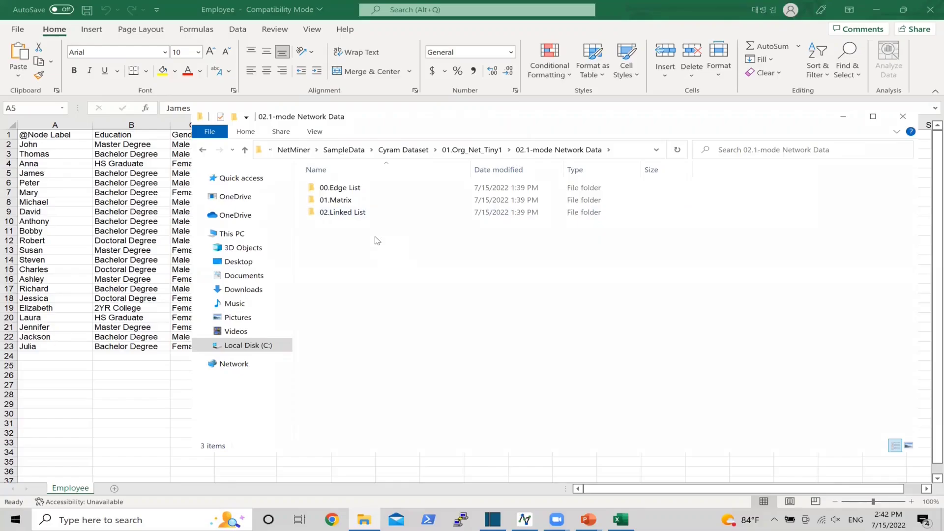
double_click(339, 188)
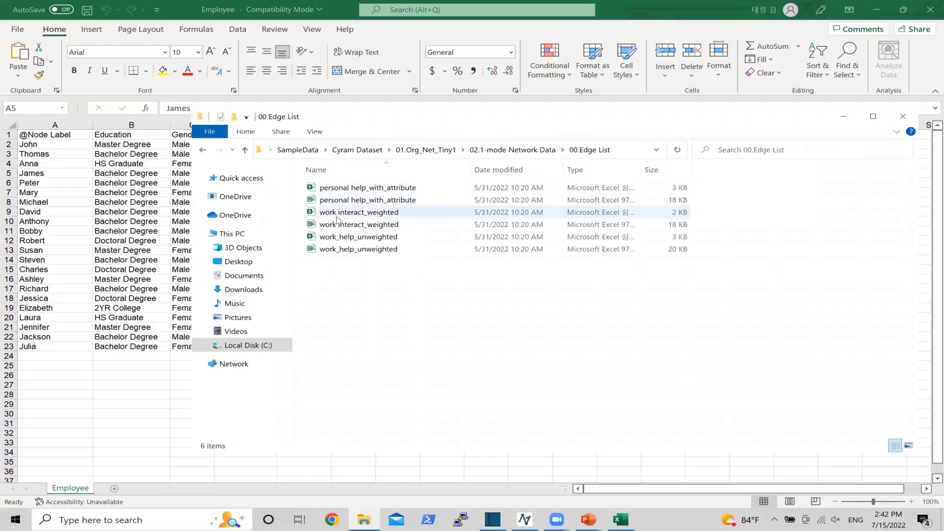
left_click(362, 201)
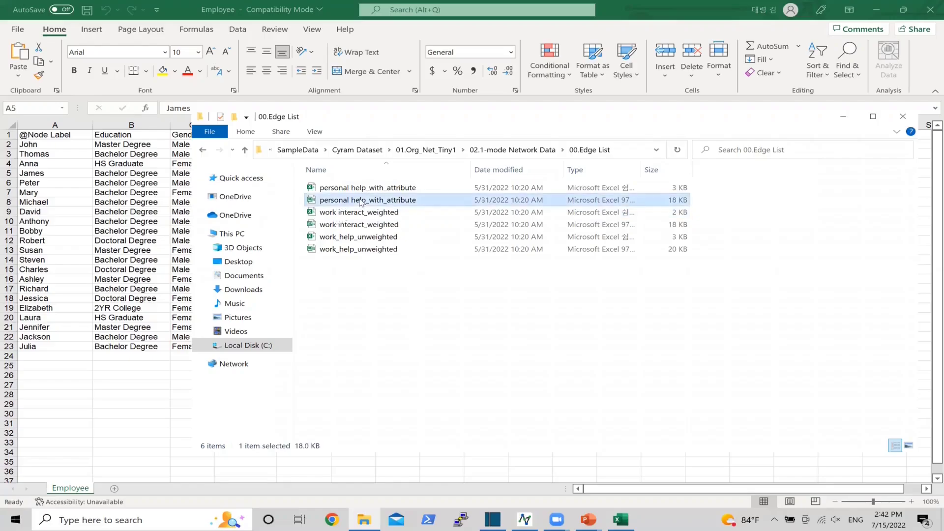
double_click(361, 201)
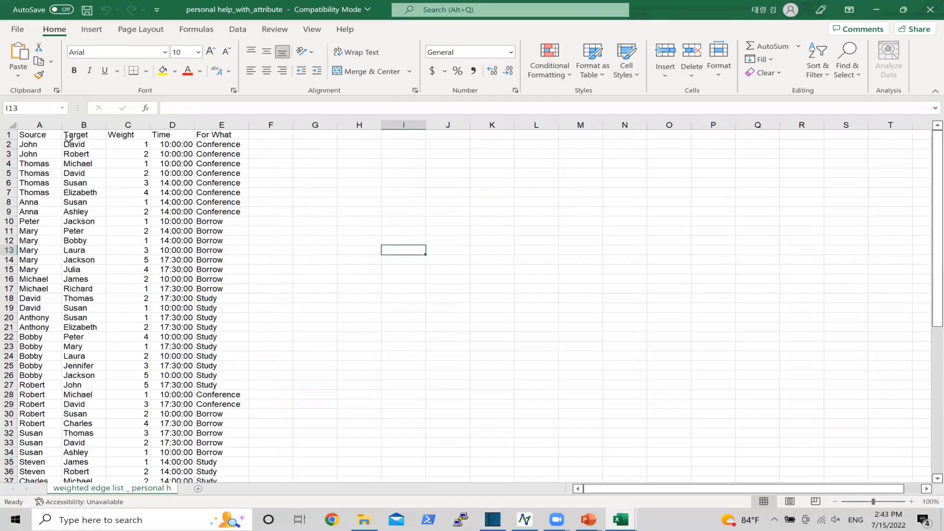
Examine the edge list's Source and Target columns, its Weight column, and the Time and For What attribute columns
left_click(39, 122)
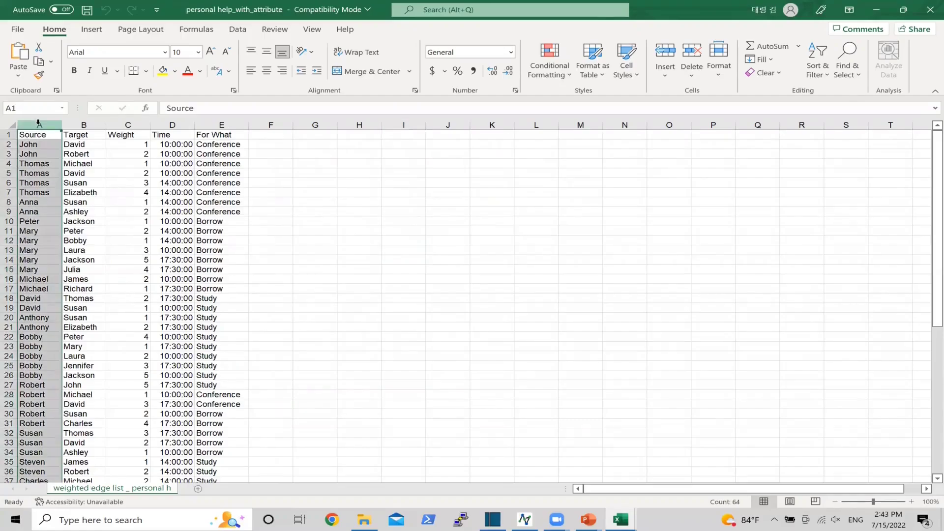
left_click(80, 123)
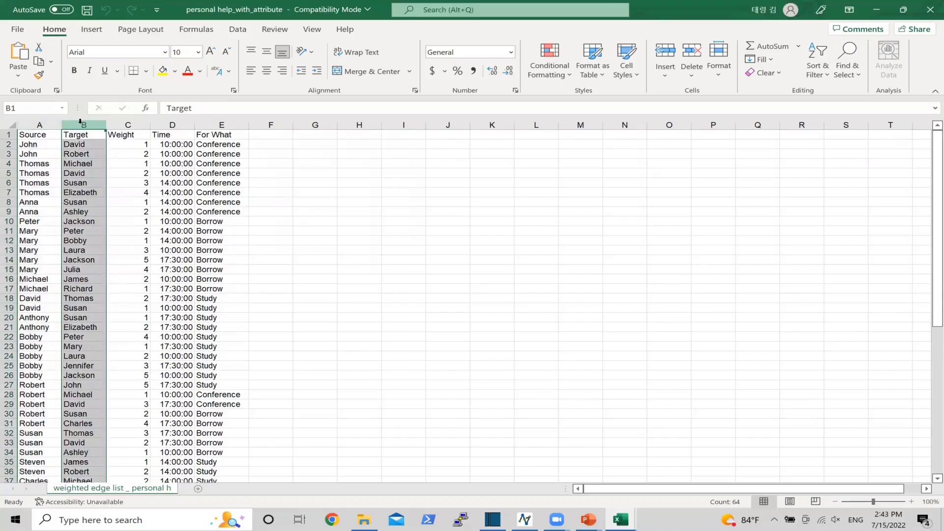
left_click(29, 144)
left_click(81, 144)
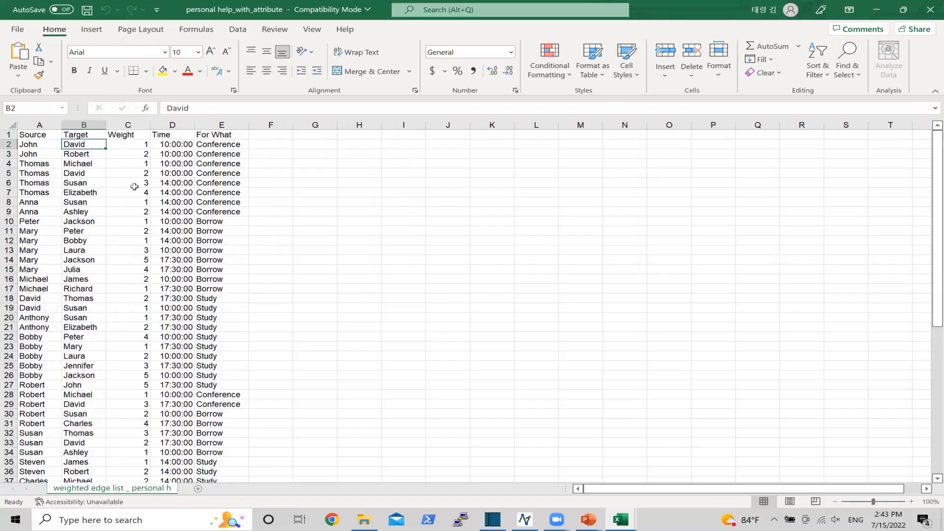
left_click(51, 126)
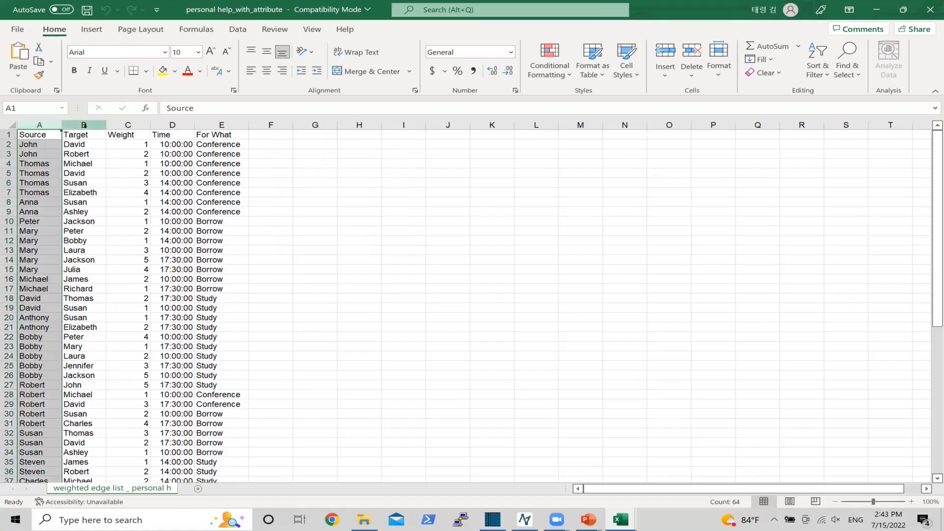
left_click(84, 126)
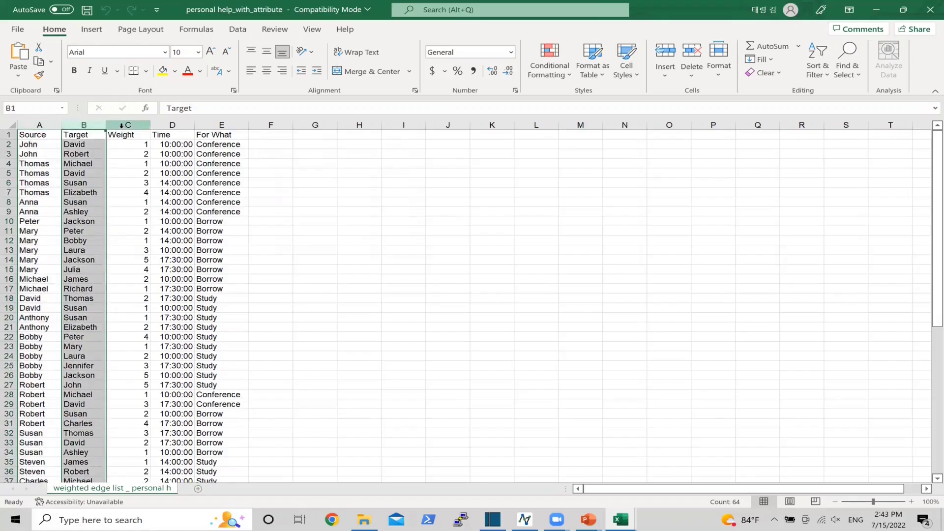
left_click(122, 126)
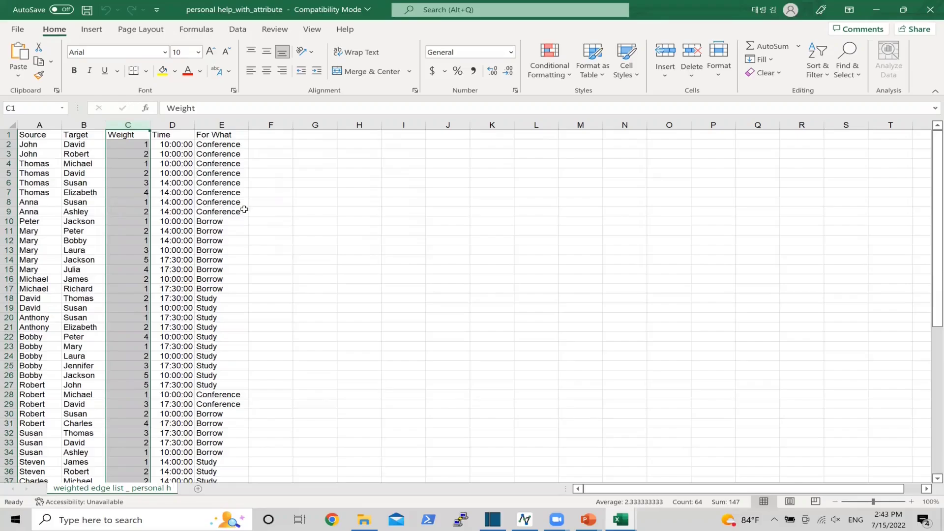
left_click_drag(172, 125, 221, 119)
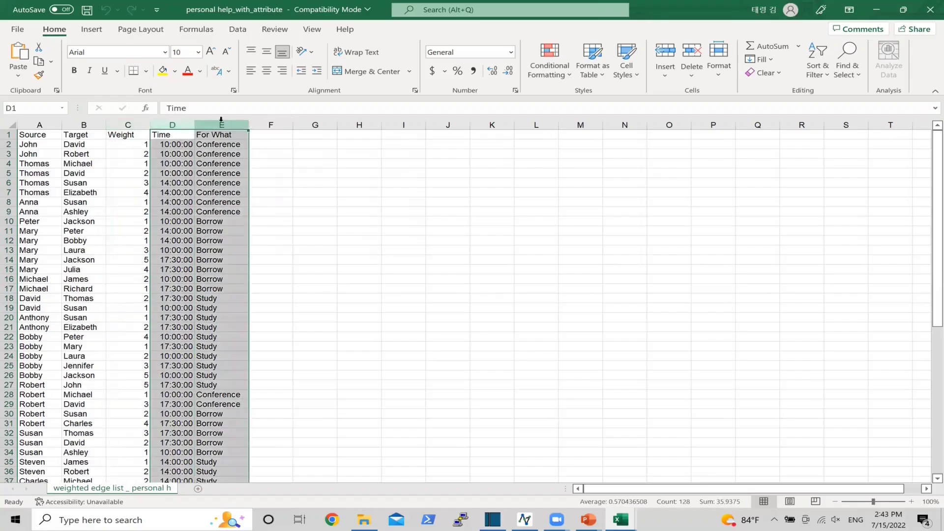
left_click(173, 124)
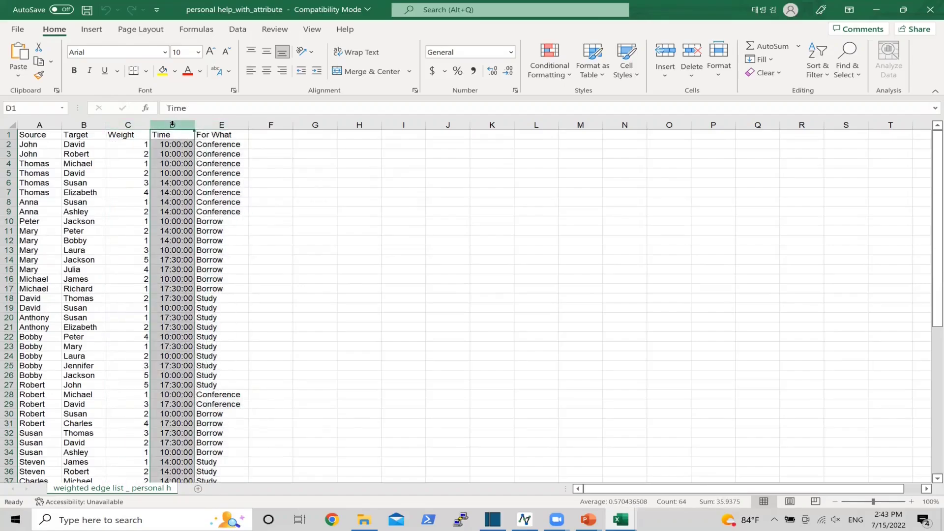
left_click(222, 124)
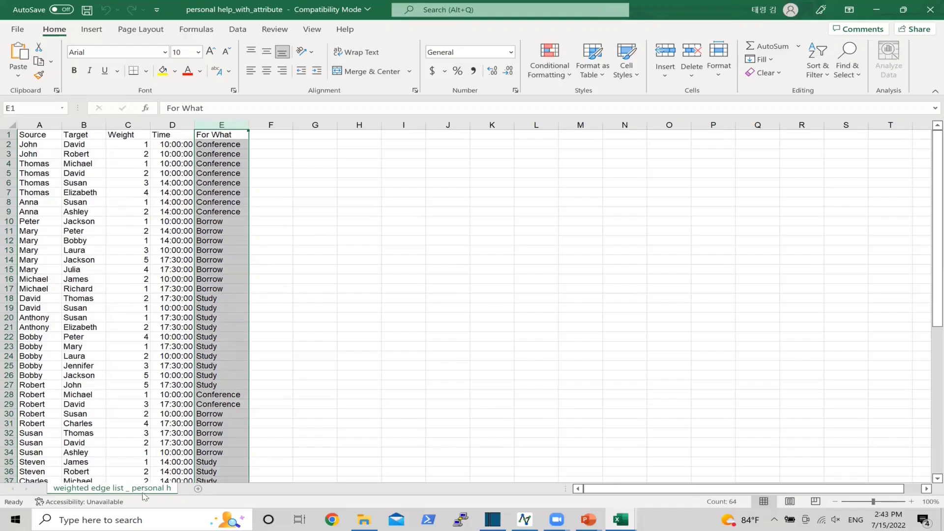
left_click(51, 121)
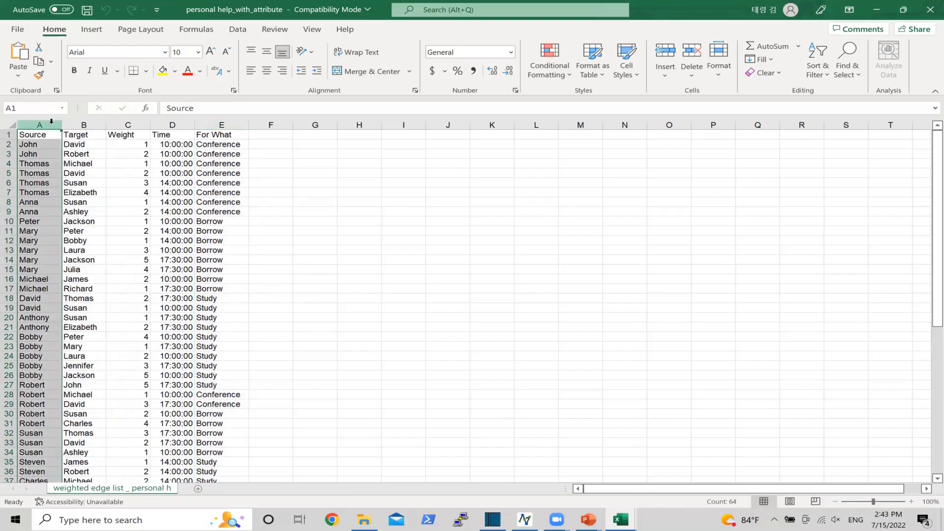
left_click_drag(62, 124, 84, 124)
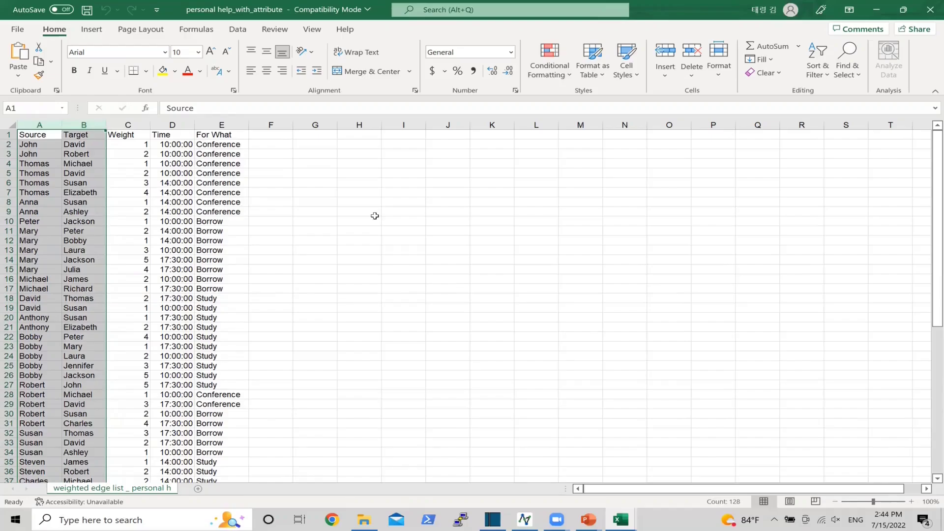
Switch to File Explorer and open the Excel 97-2003 known personally file from 02.1-mode Network Data's 01.Matrix folder
left_click(364, 520)
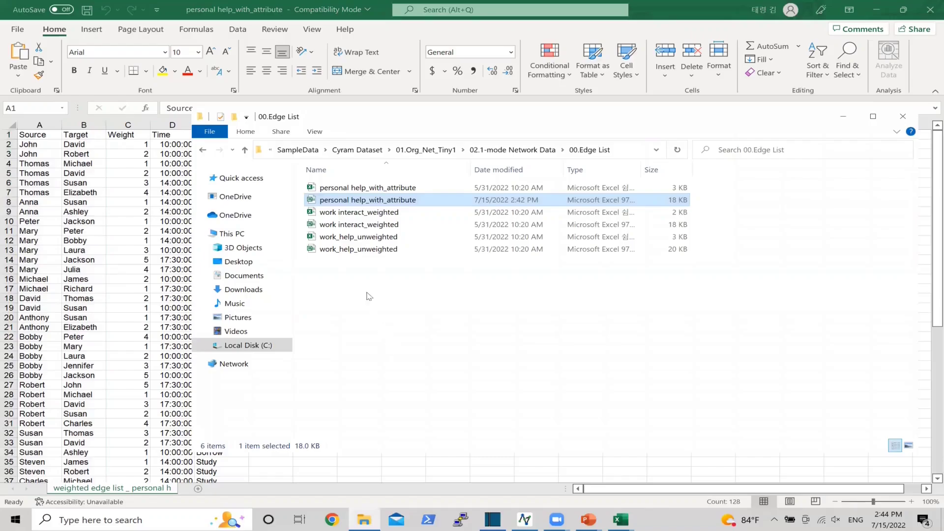
left_click(506, 151)
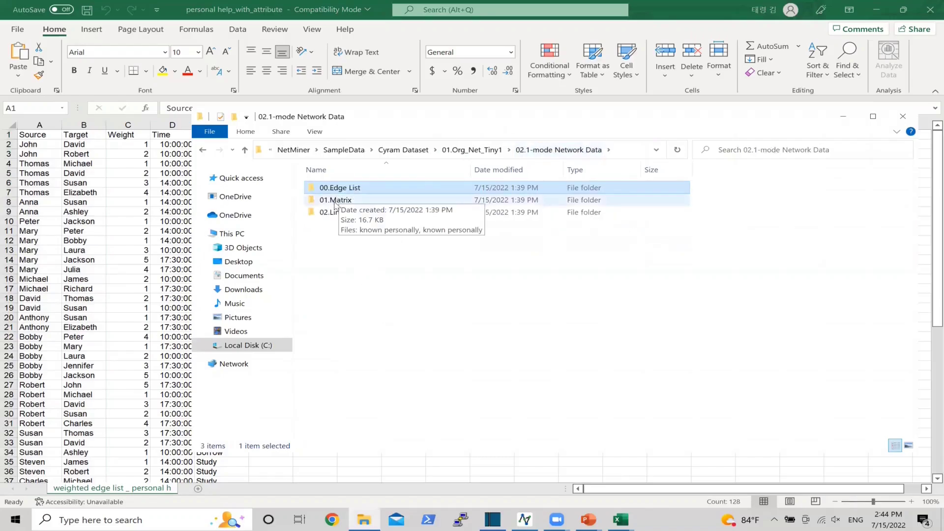
left_click(336, 200)
double_click(336, 200)
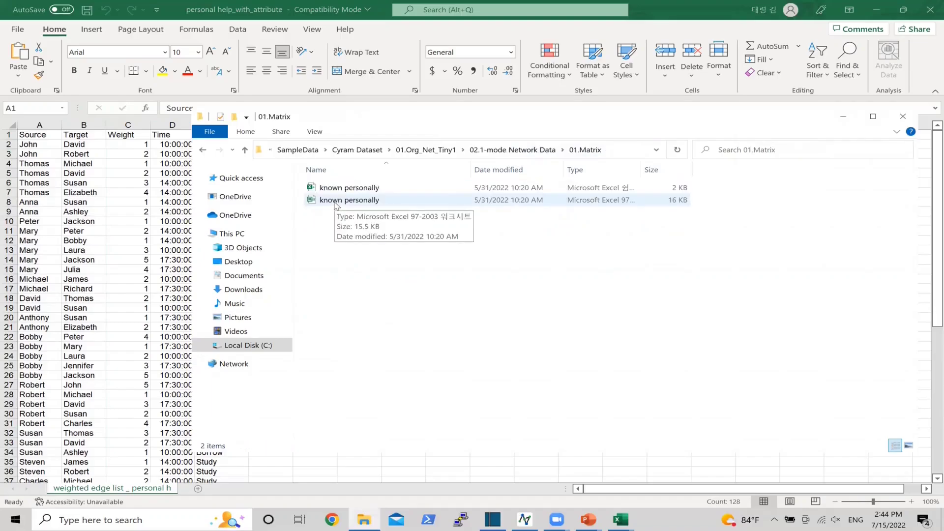
left_click(336, 201)
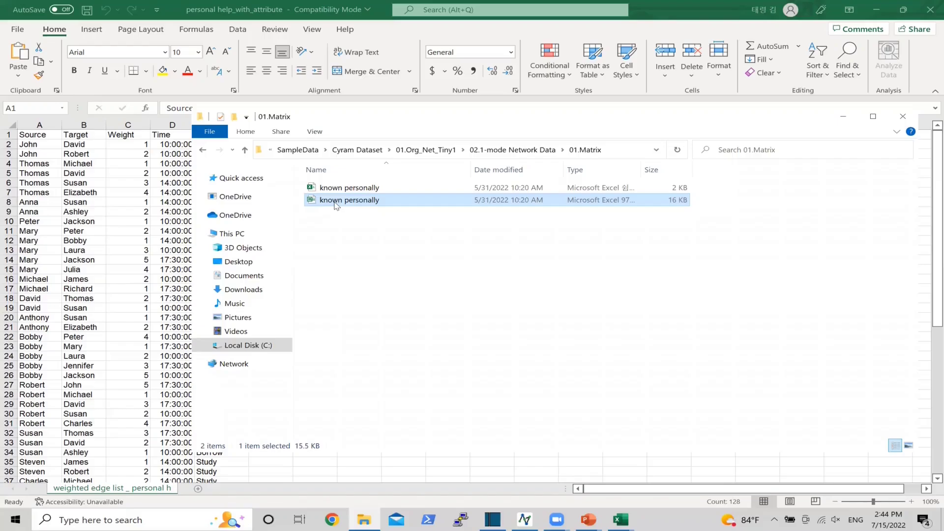
double_click(335, 202)
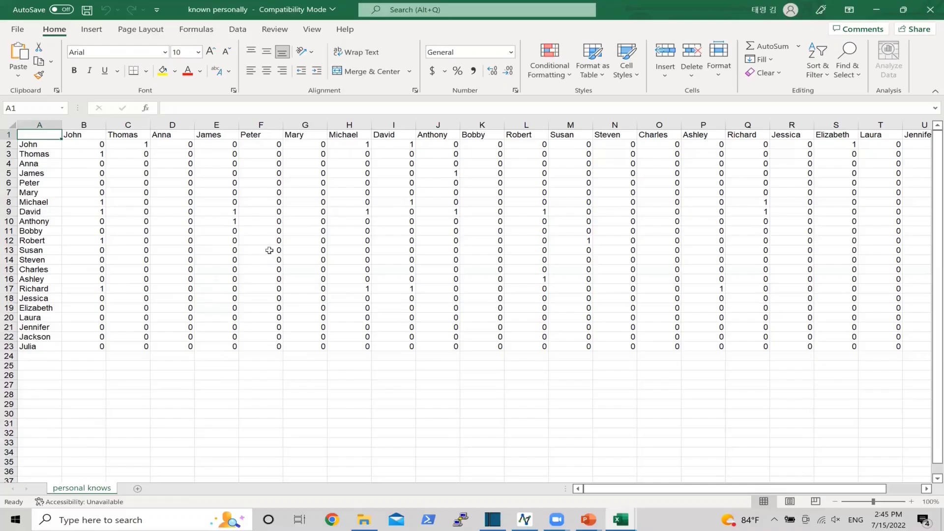
Examine the matrix layout by highlighting the node labels in column A, rows 2 to 23, and in row 1
left_click(30, 125)
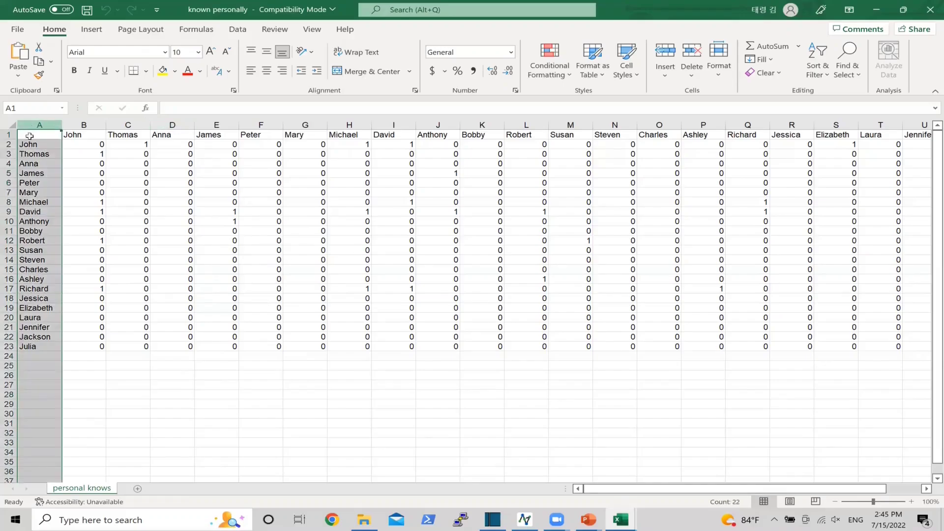
left_click_drag(32, 144, 40, 346)
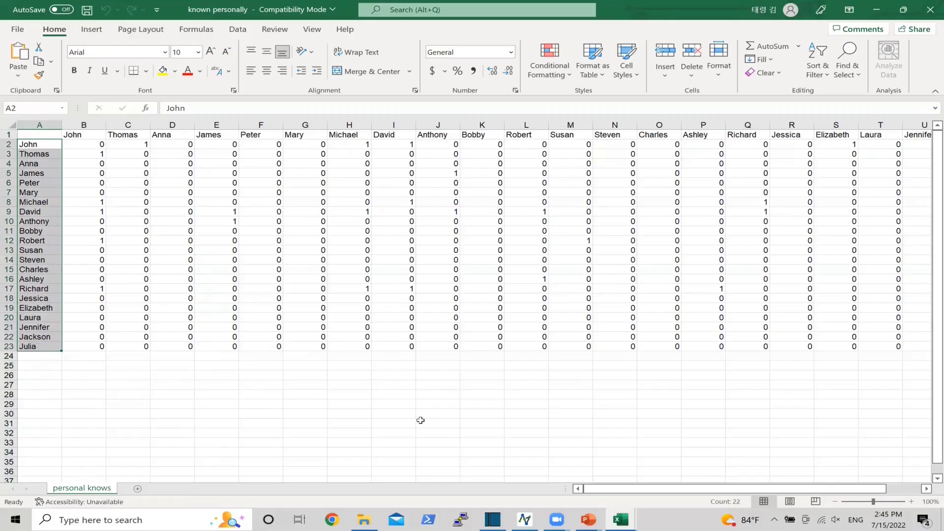
mouse_move(9, 134)
left_mouse_down()
mouse_move(9, 184)
mouse_move(7, 134)
left_mouse_up()
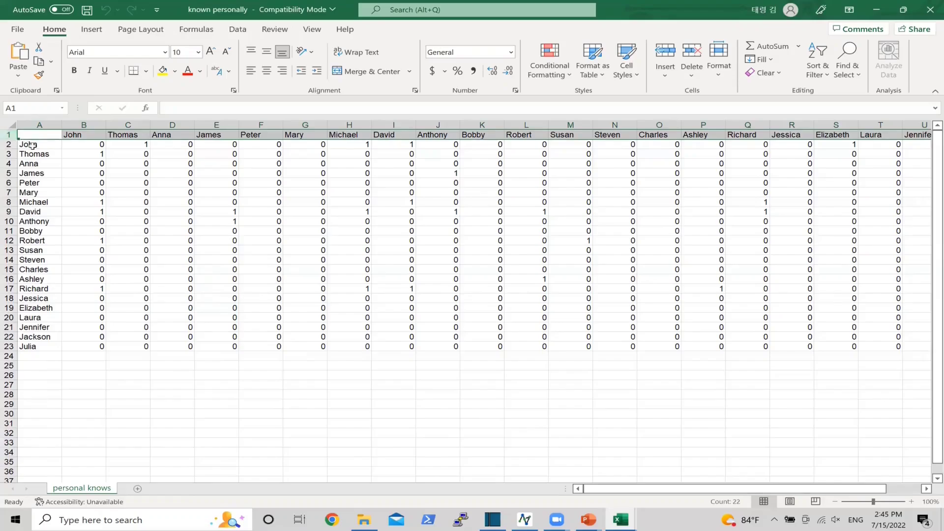
left_click_drag(36, 145, 44, 346)
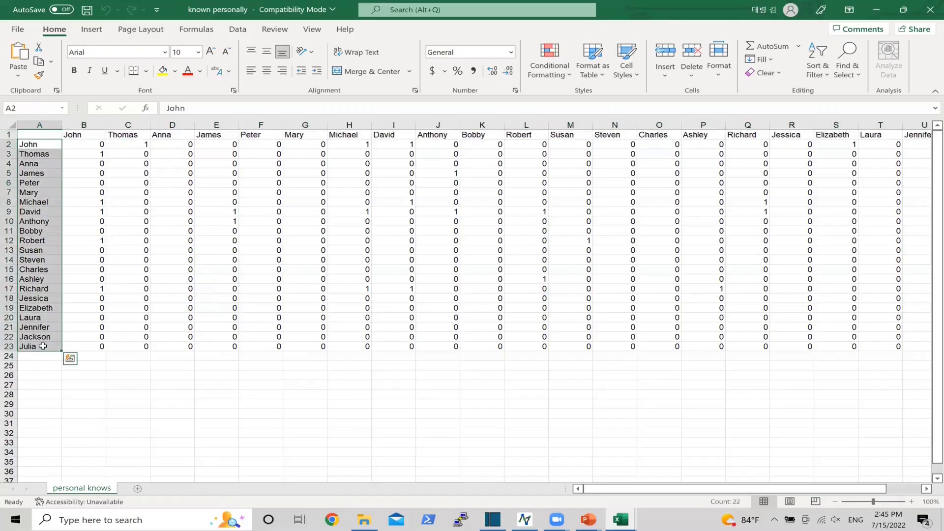
Examine how the matrix's row labels in A2:A23 and column labels in row 1 define a tie, using cell C2 as the example
left_click(8, 134)
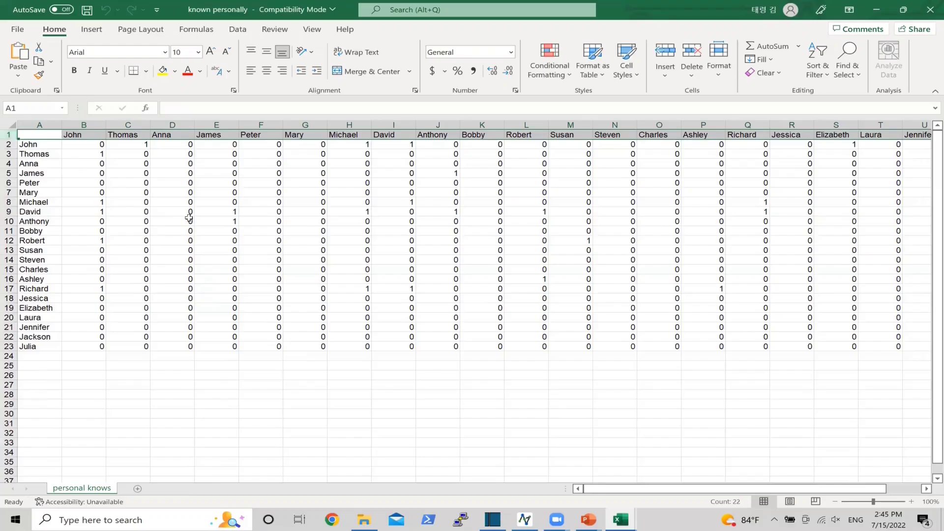
left_click(259, 242)
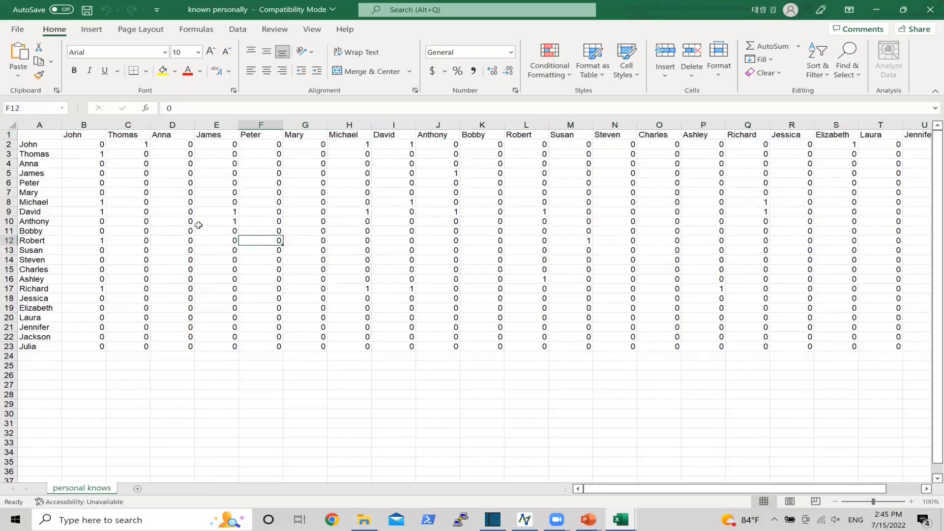
left_click(48, 143)
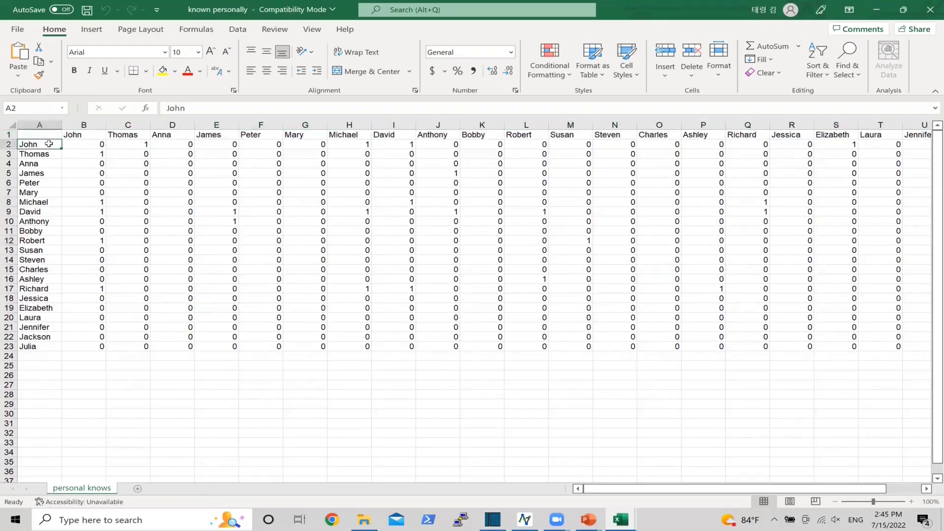
left_click(131, 146)
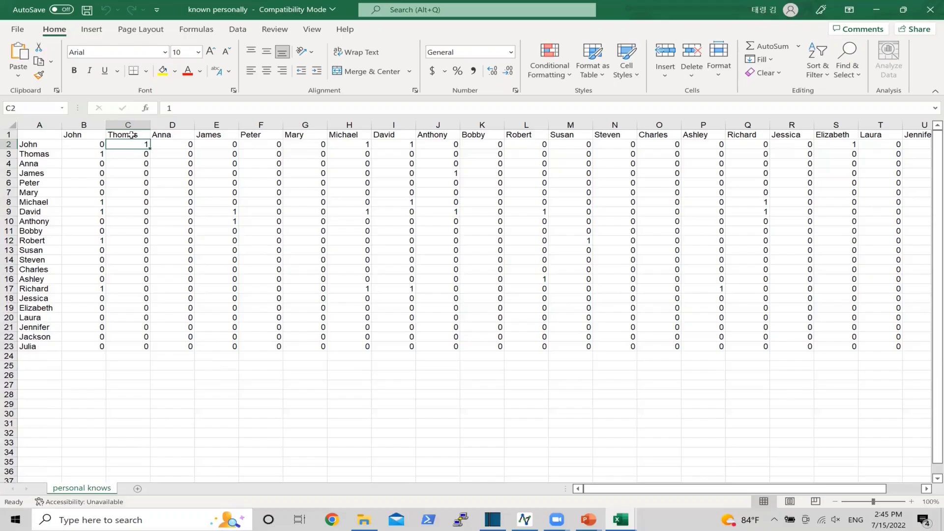
left_click_drag(29, 145, 41, 347)
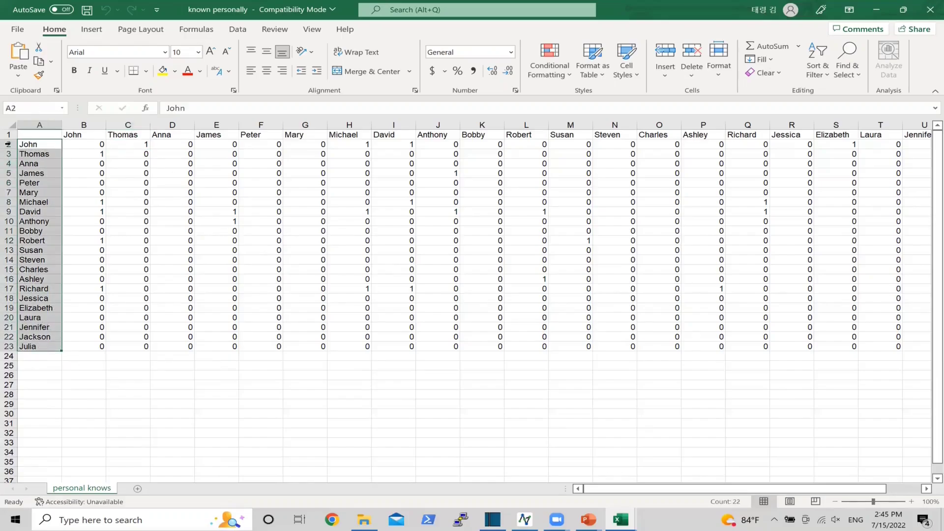
left_click(8, 135)
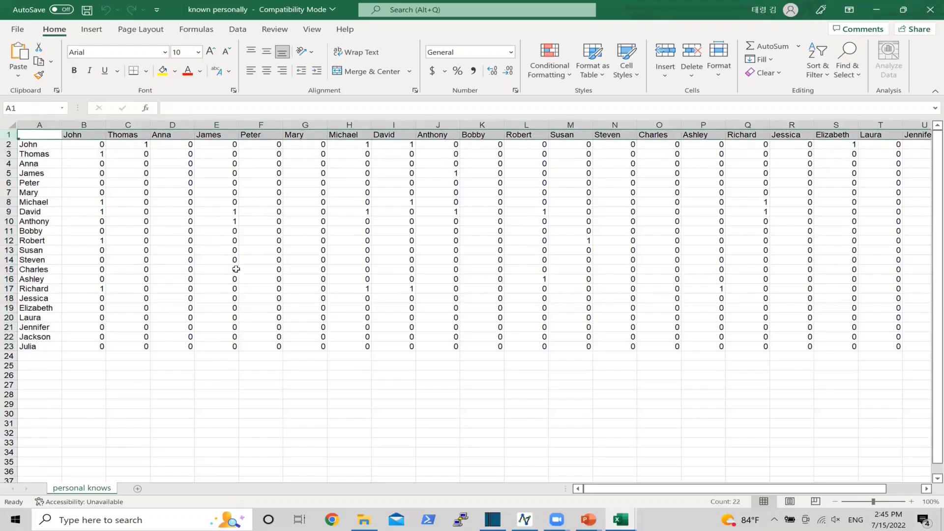
left_click(387, 316)
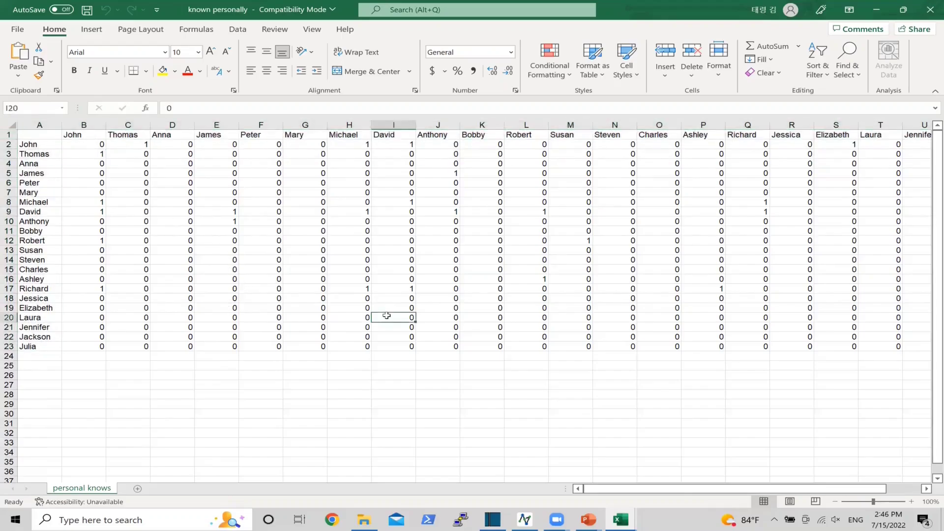
left_click(388, 384)
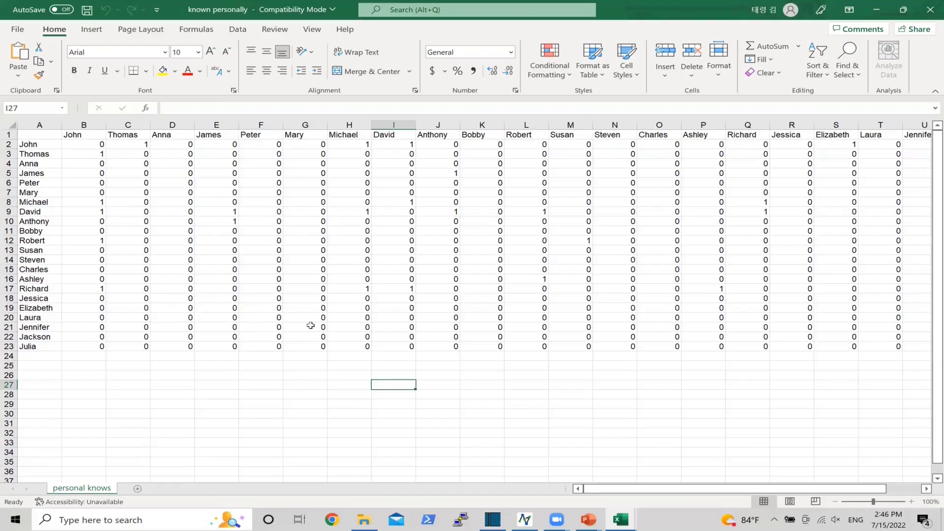
Switch to File Explorer and open the Excel 97-2003 personal friend file from 02.1-mode Network Data's 02.Linked List folder
left_click(368, 518)
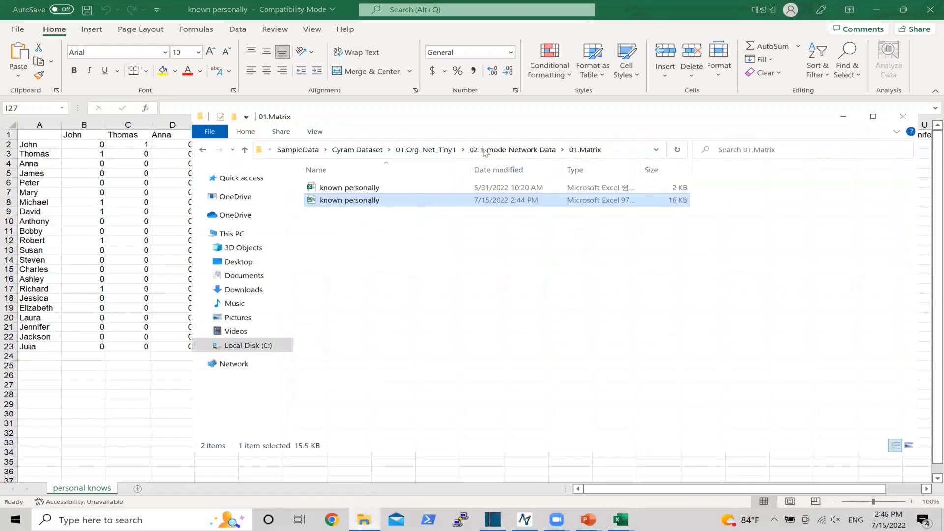
left_click(512, 149)
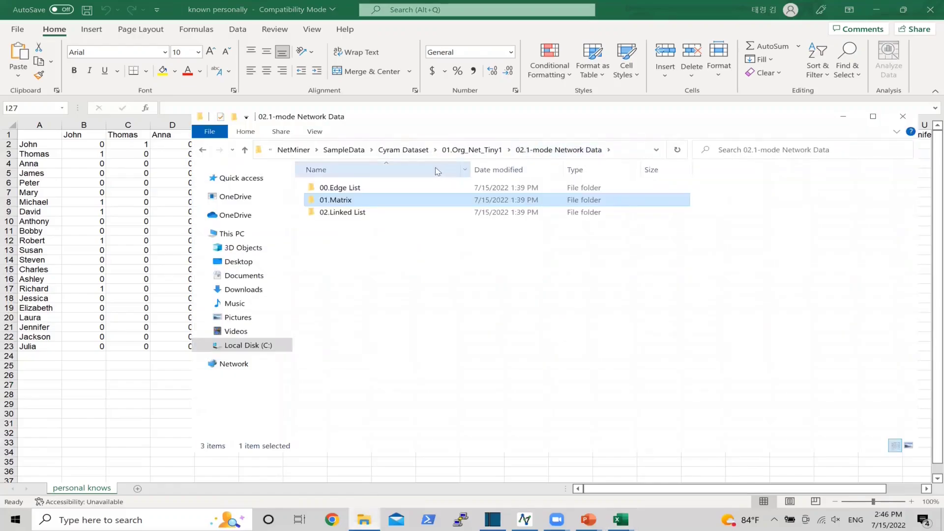
left_click(337, 215)
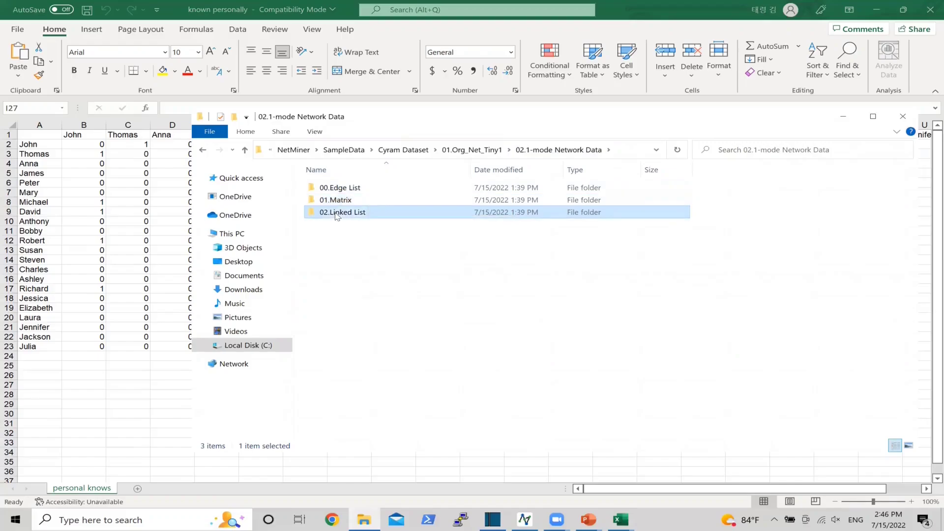
double_click(337, 215)
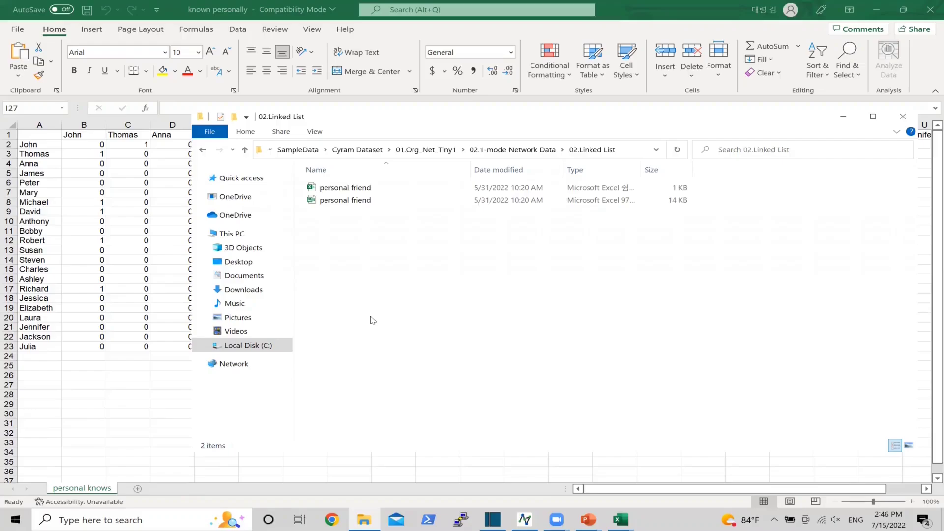
left_click(346, 200)
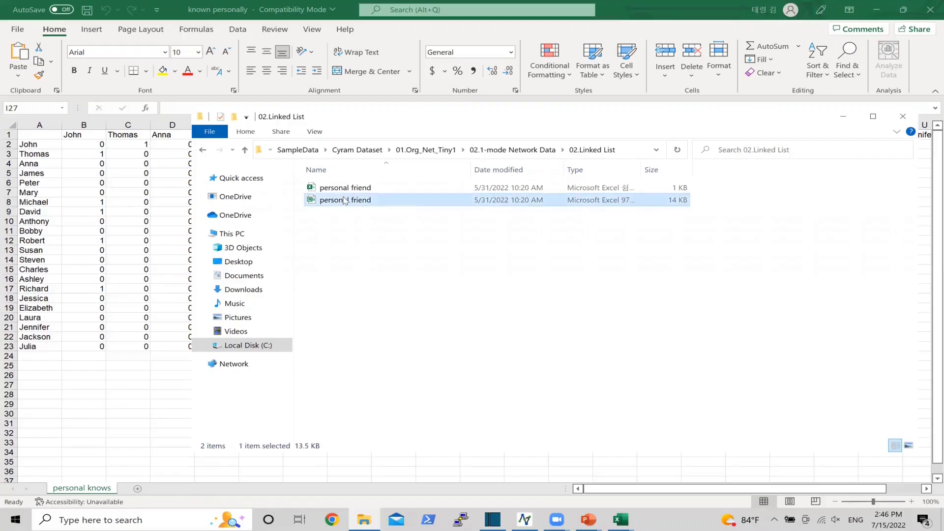
double_click(345, 200)
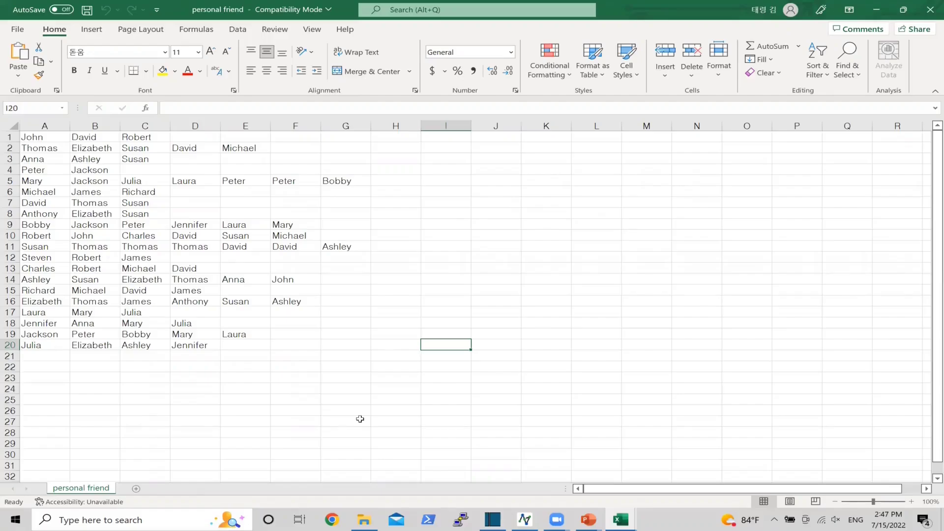
Examine the linked list's layout by highlighting column A and the individual node rows 1 and 3
left_click(38, 127)
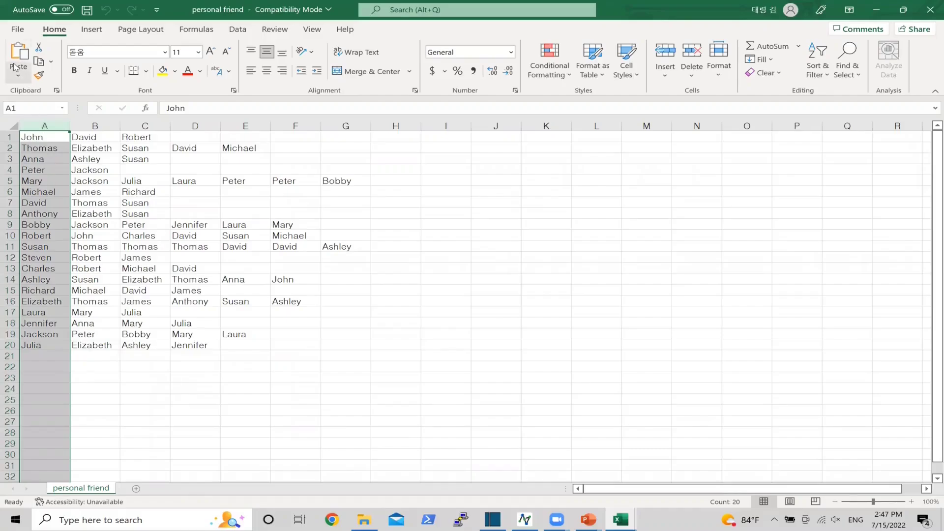
left_click(7, 136)
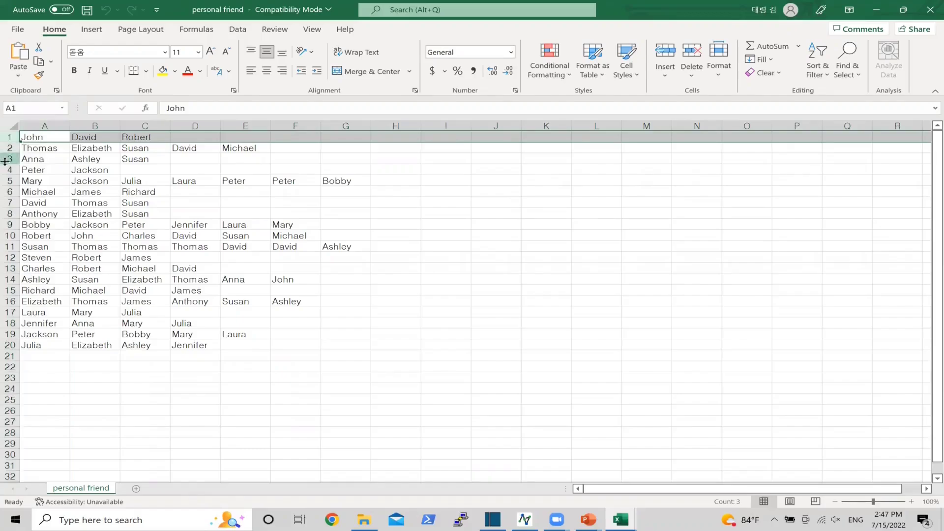
left_click(7, 159)
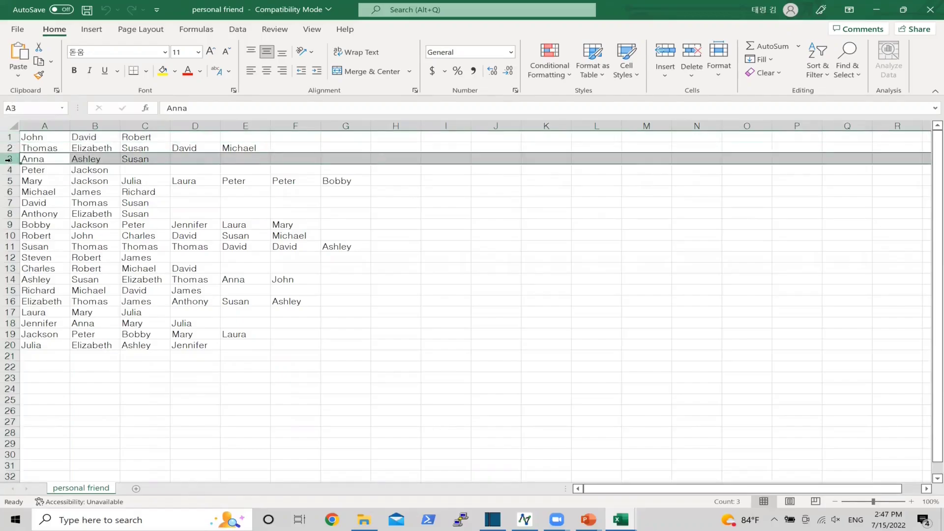
left_click(45, 121)
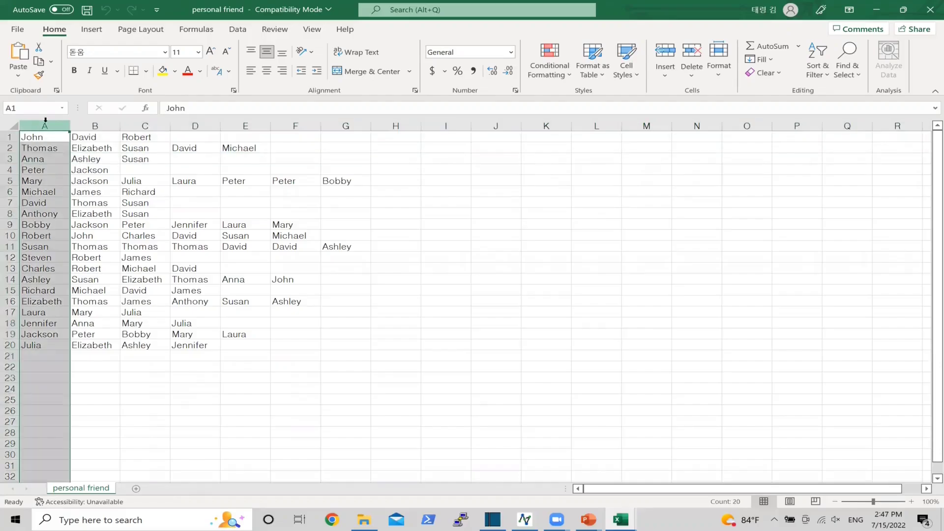
Trace the links in row 1 from the source node in A1 to the target nodes in B1 and C1, through the empty cells
left_click(43, 133)
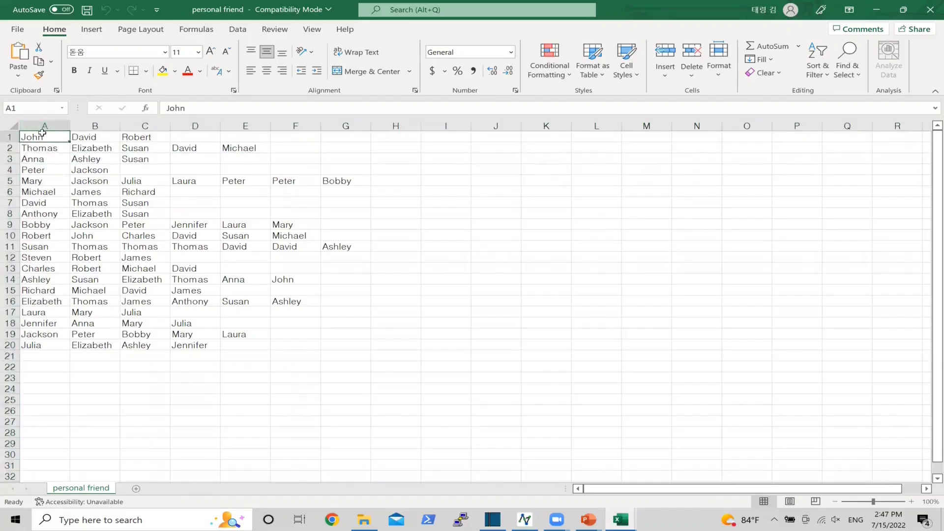
left_click(95, 138)
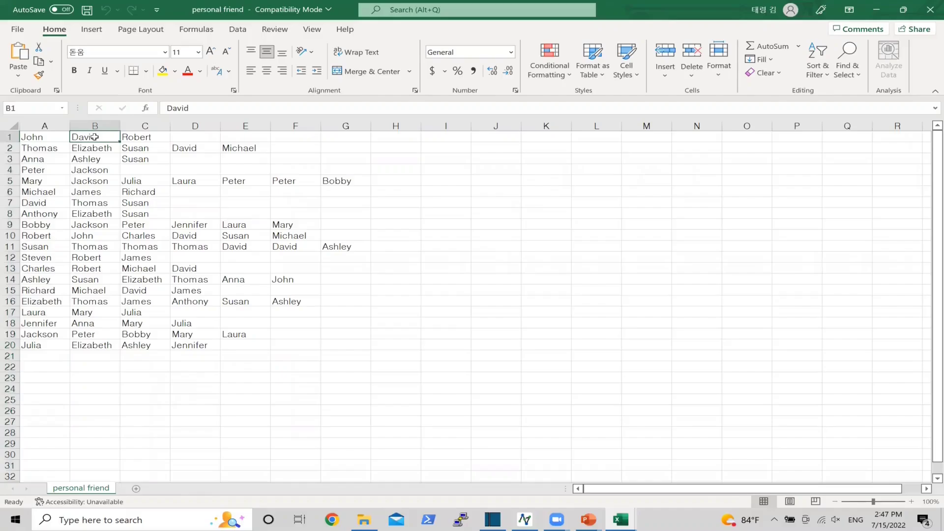
left_click(54, 137)
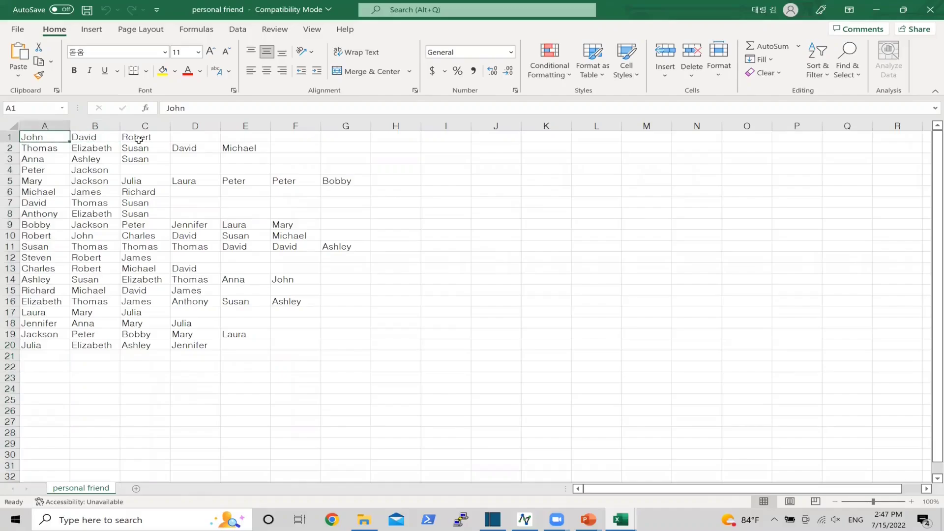
left_click(143, 138)
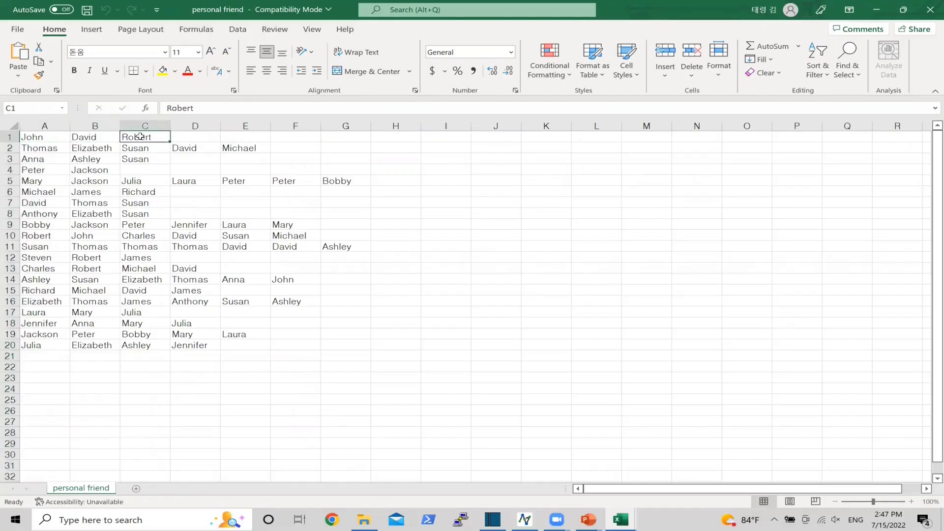
left_click(54, 139)
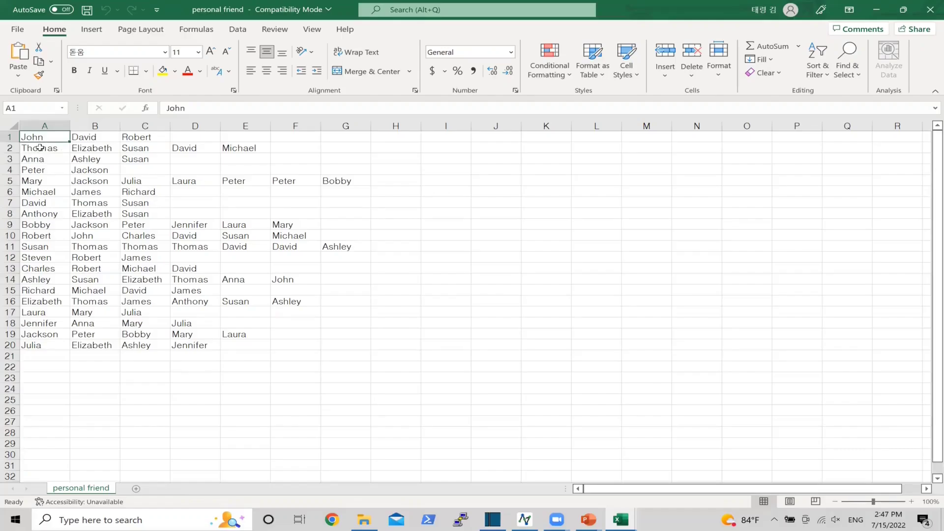
left_click(101, 138)
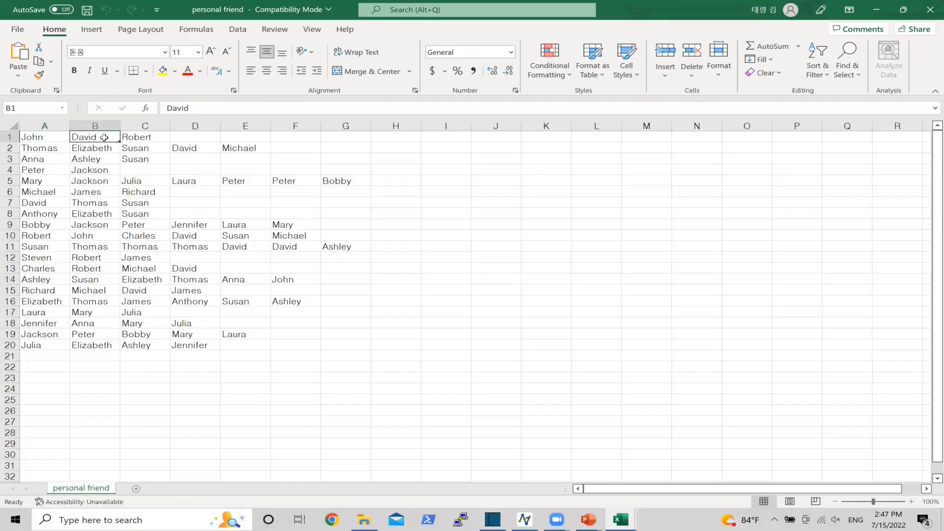
left_click(142, 135)
left_click(188, 137)
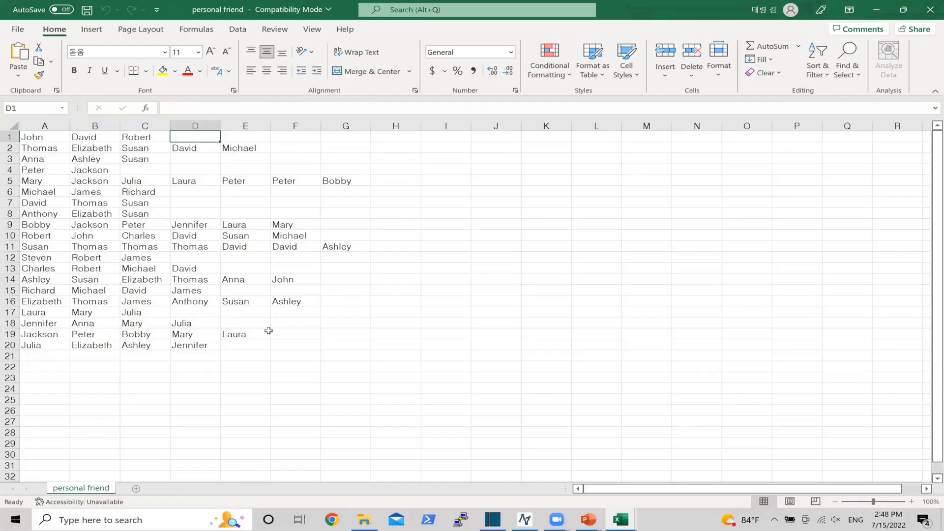
left_click_drag(49, 139, 187, 137)
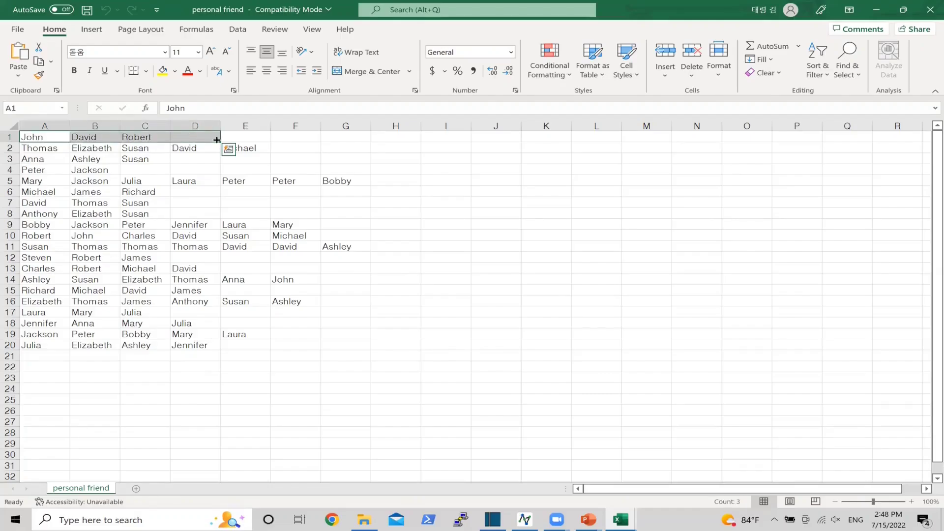
left_click(243, 136)
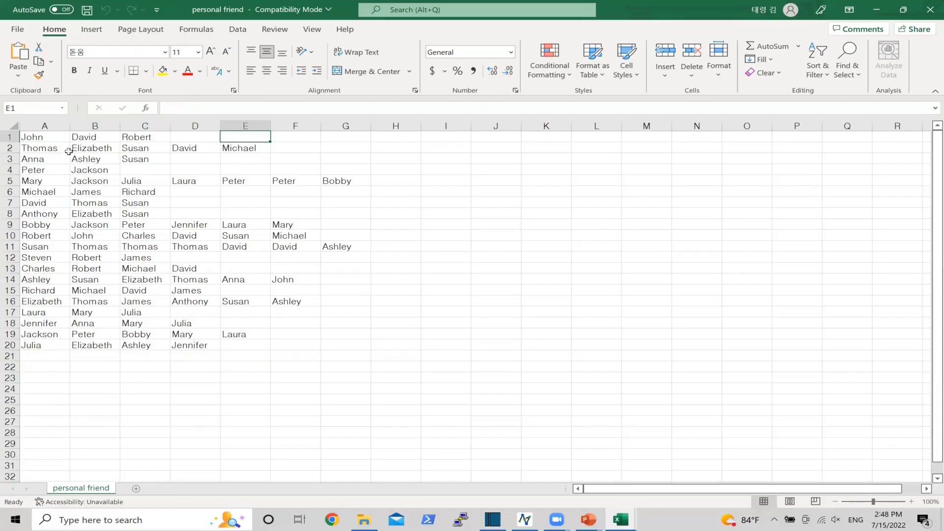
Compare the source nodes in column A with the target nodes from column B onward, and highlight row 1 as an example
left_click(50, 124)
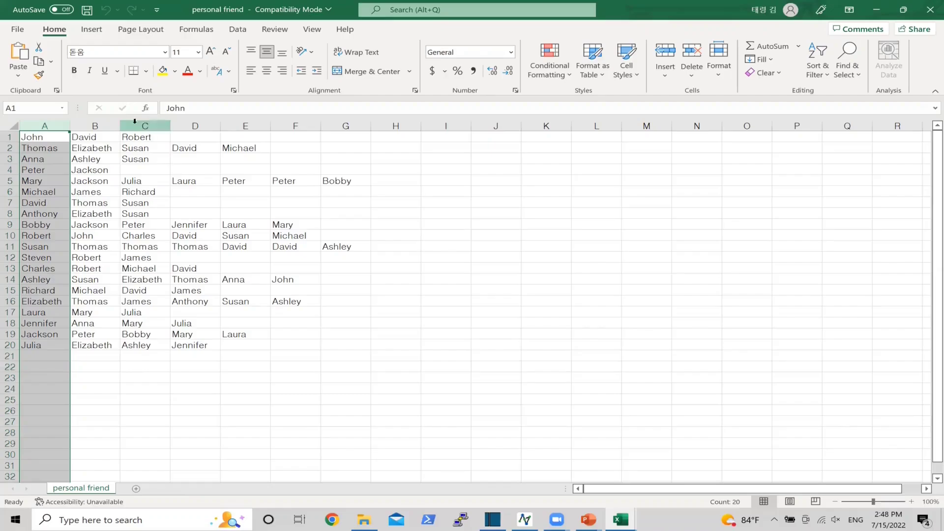
left_click(101, 125)
left_click_drag(118, 126, 682, 133)
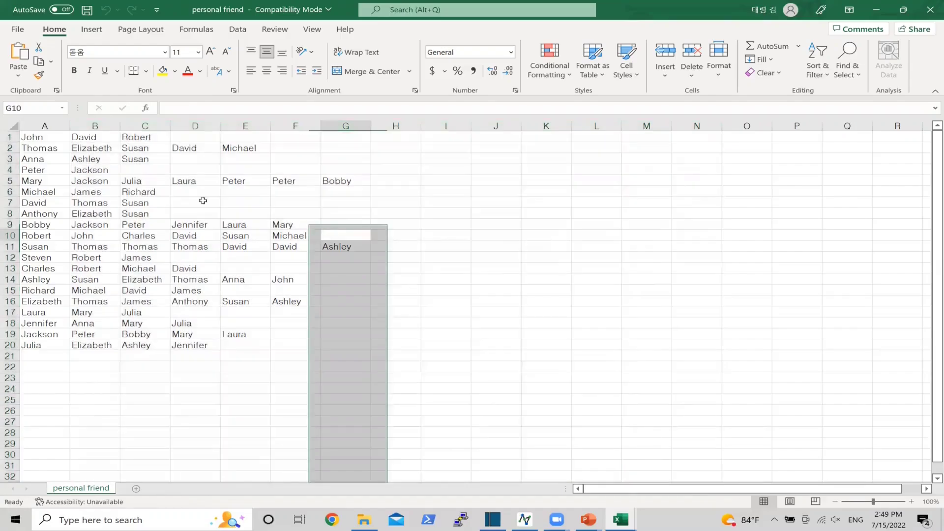
left_click(328, 231)
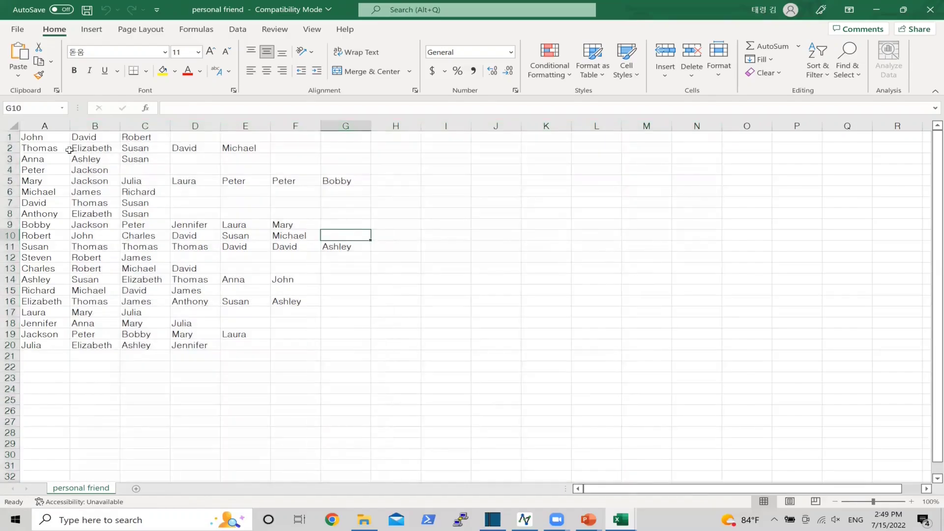
left_click(7, 137)
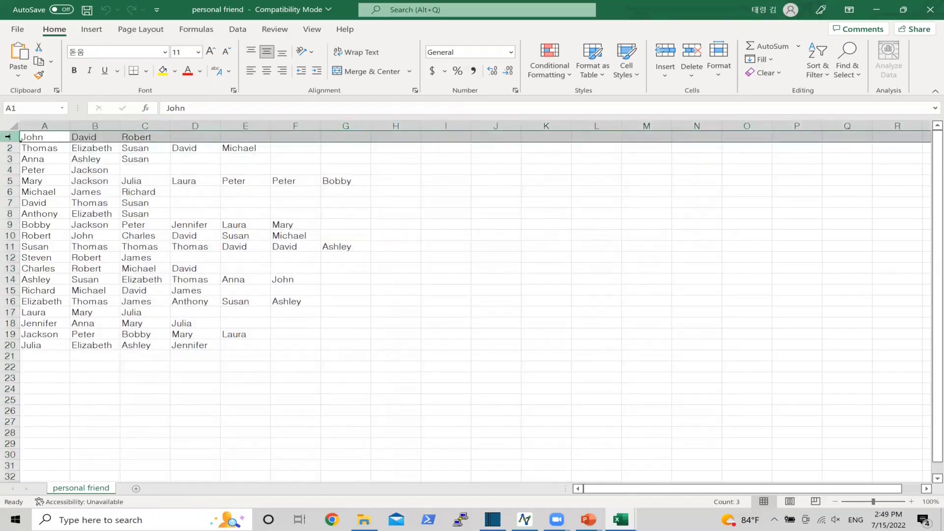
left_click(194, 199)
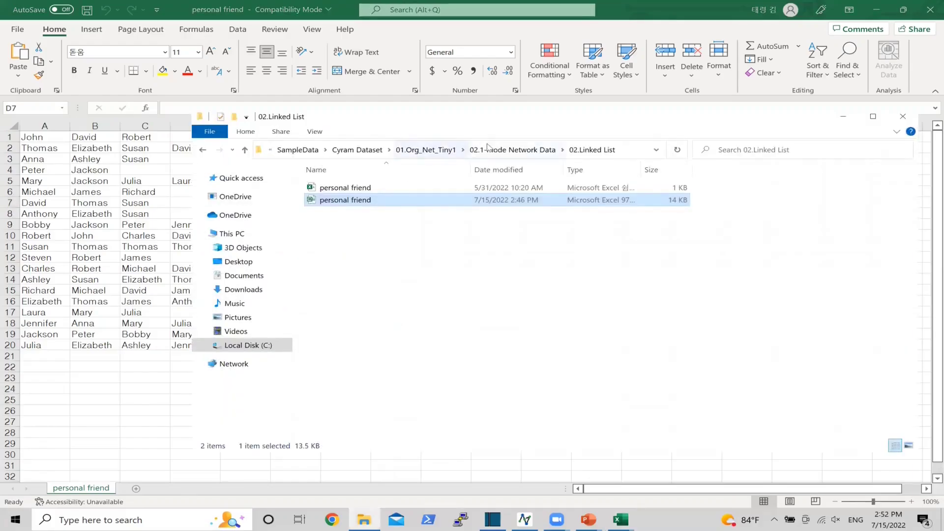
Go up to 01.Org_Net_Tiny1 and open the Excel 97-2003 Commodities file from the 03.Sub Nodeset folder
left_click(511, 150)
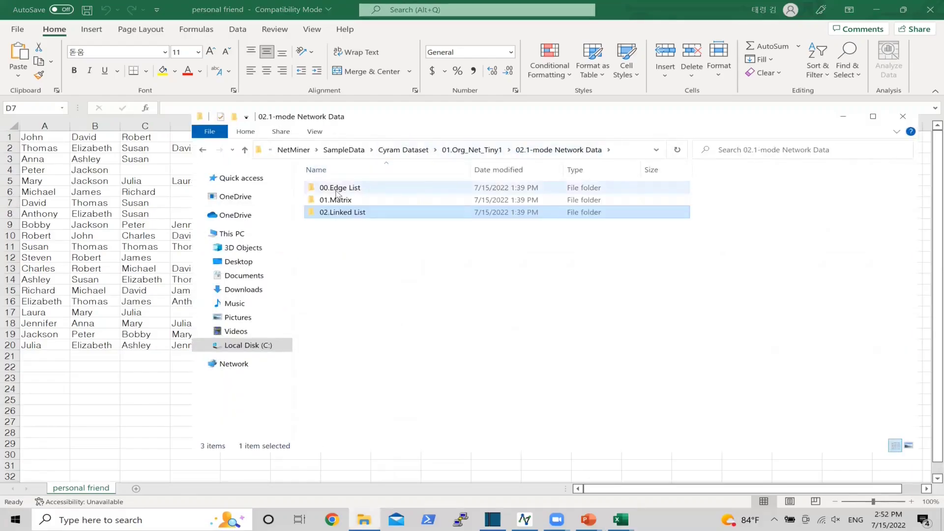
left_click(464, 149)
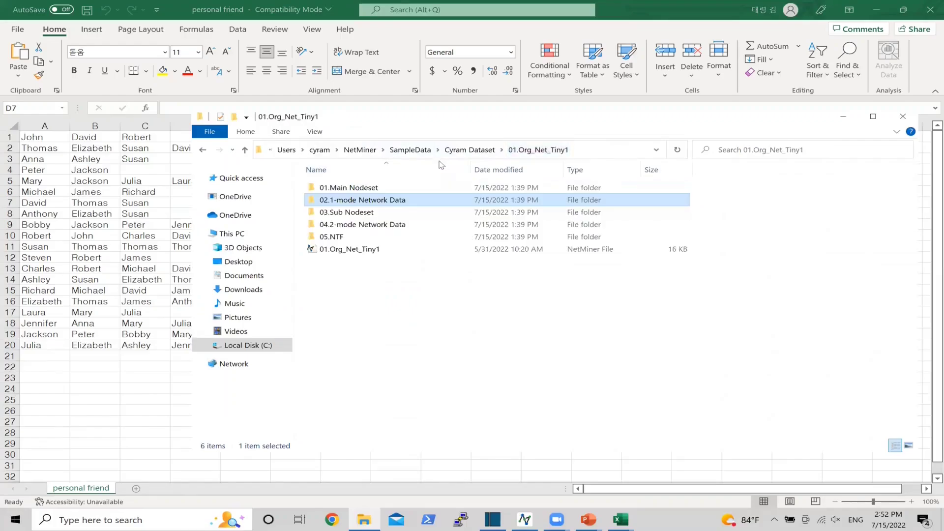
left_click(355, 216)
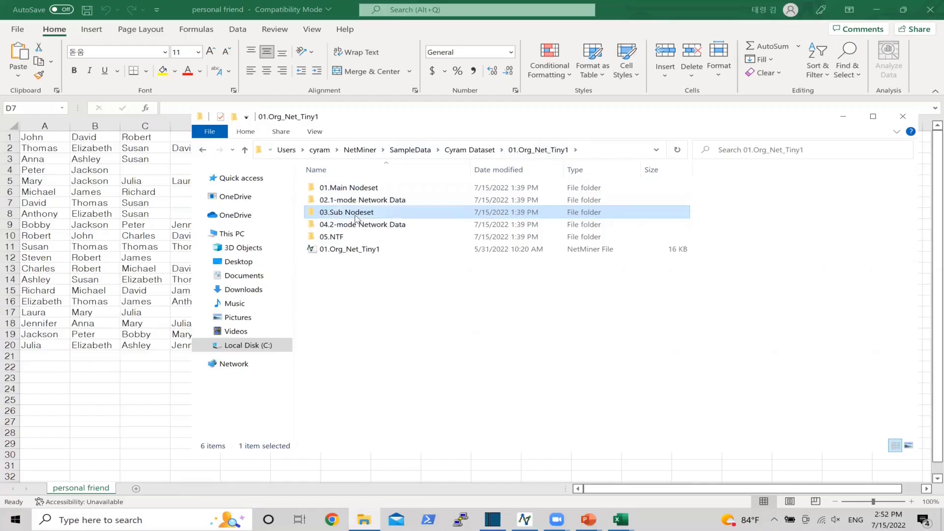
double_click(355, 215)
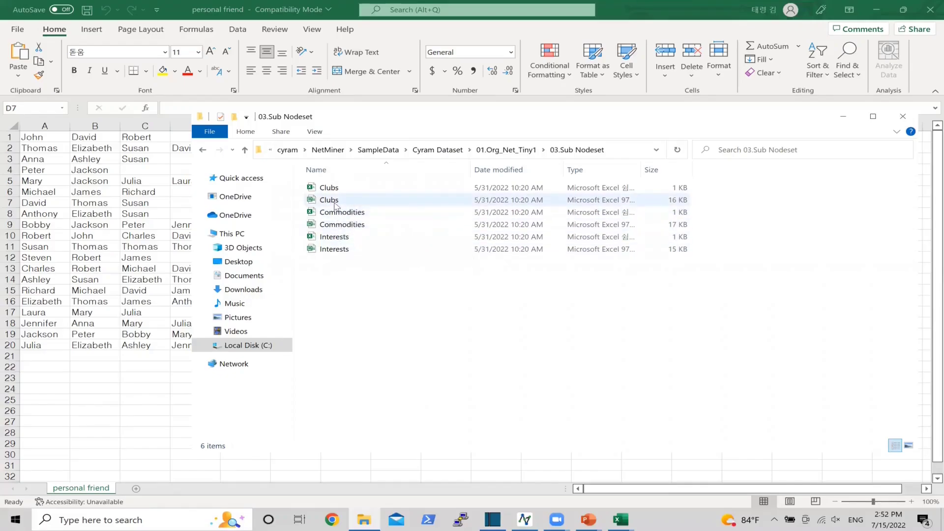
double_click(339, 224)
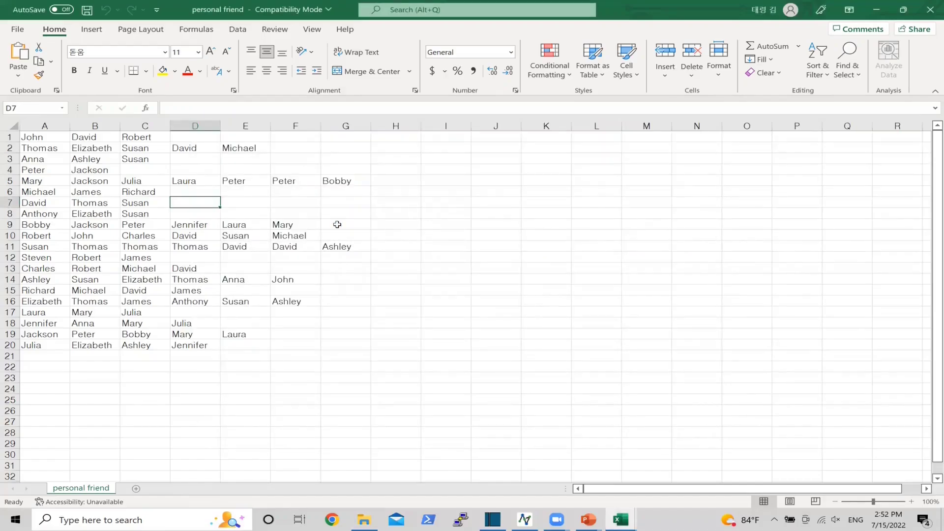
left_click(337, 225)
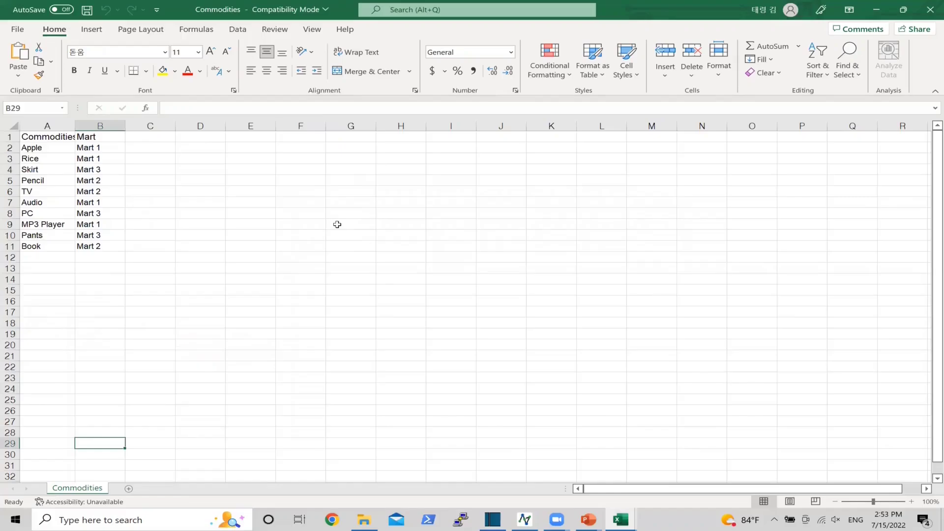
Examine the sub nodeset by highlighting the commodity nodes in A2:A11 and their Mart attribute values in B2:B11
left_click_drag(42, 147, 36, 251)
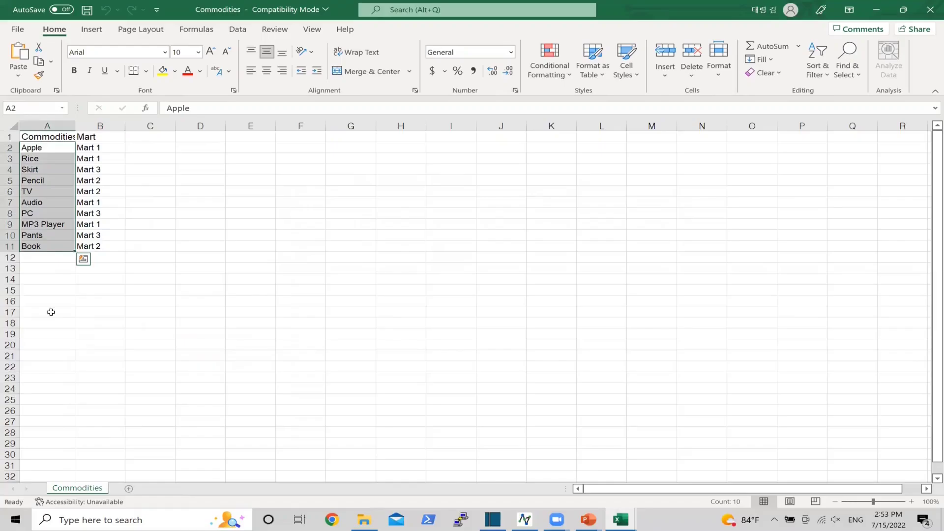
left_click(48, 125)
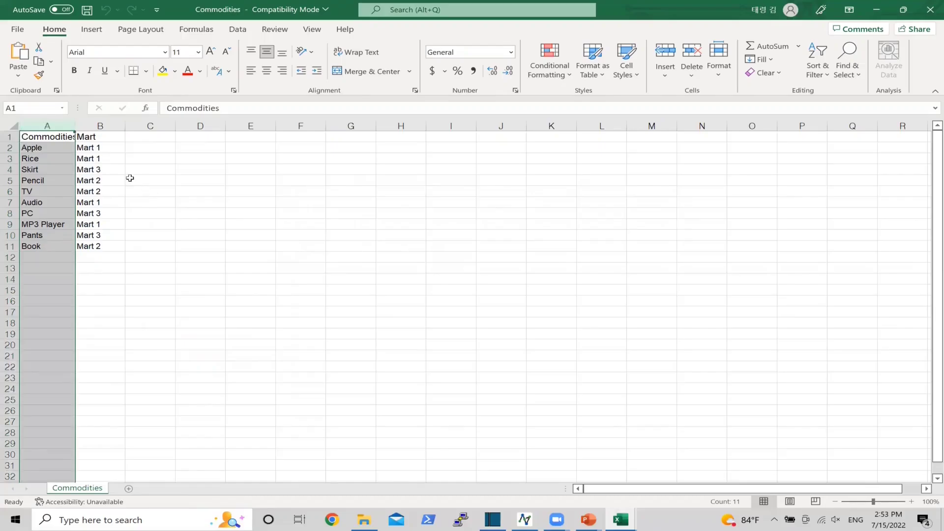
left_click(107, 122)
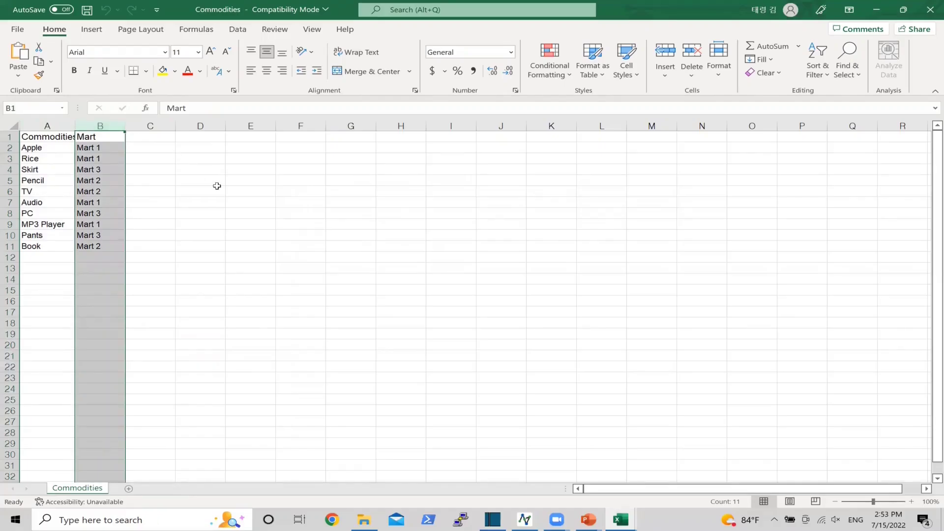
left_click_drag(50, 149, 49, 243)
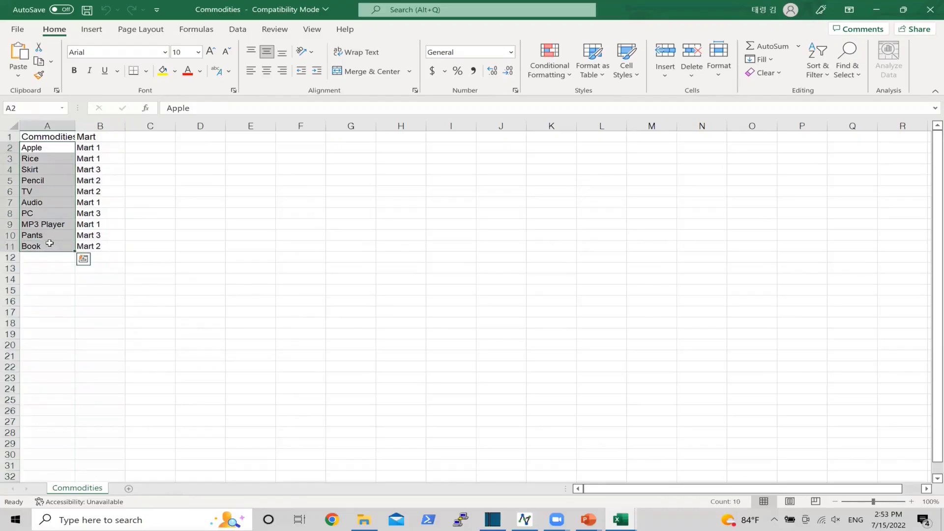
left_click_drag(104, 148, 101, 245)
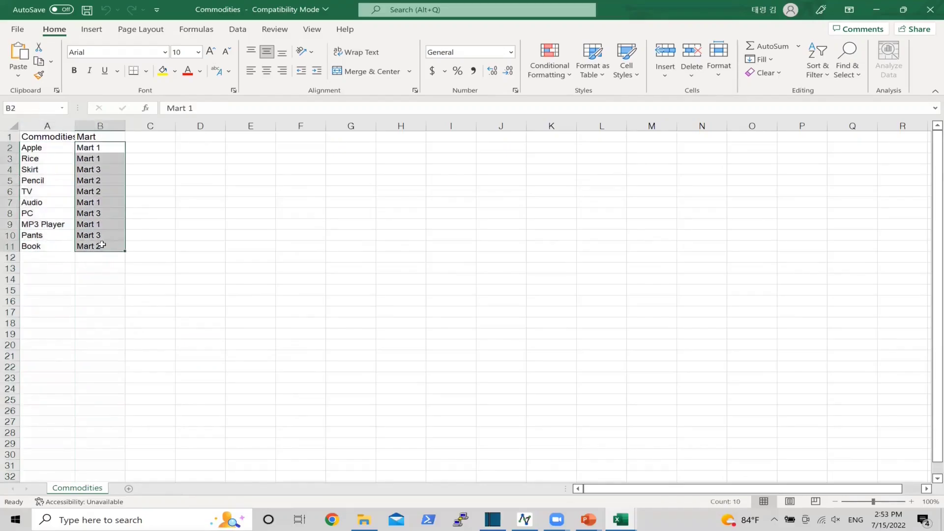
left_click(357, 287)
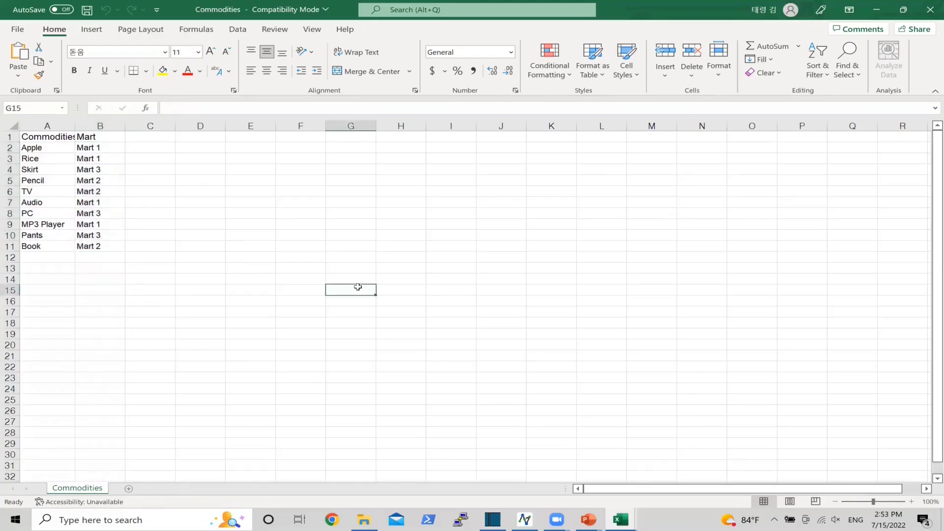
Switch to File Explorer and open the Excel 97-2003 Purchase file from 04.2-mode Network Data's 00.Edge List folder
left_click(363, 520)
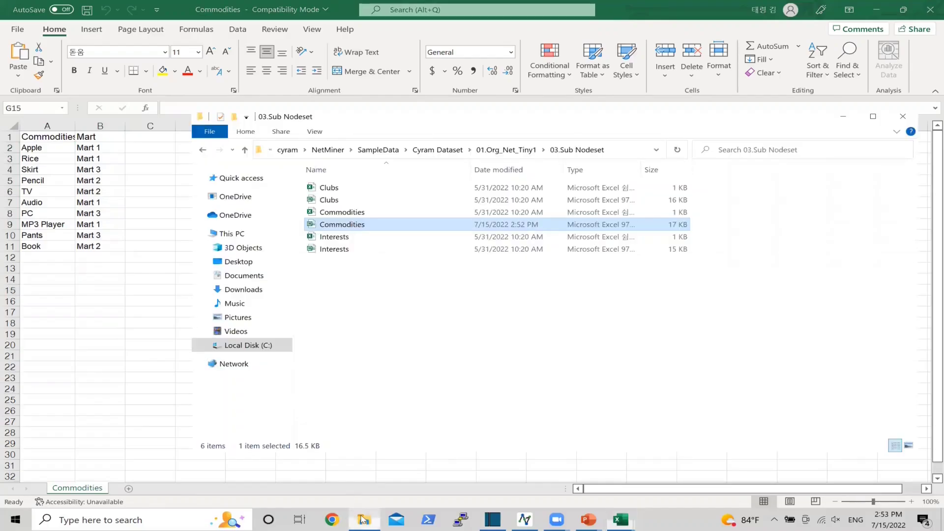
left_click(507, 149)
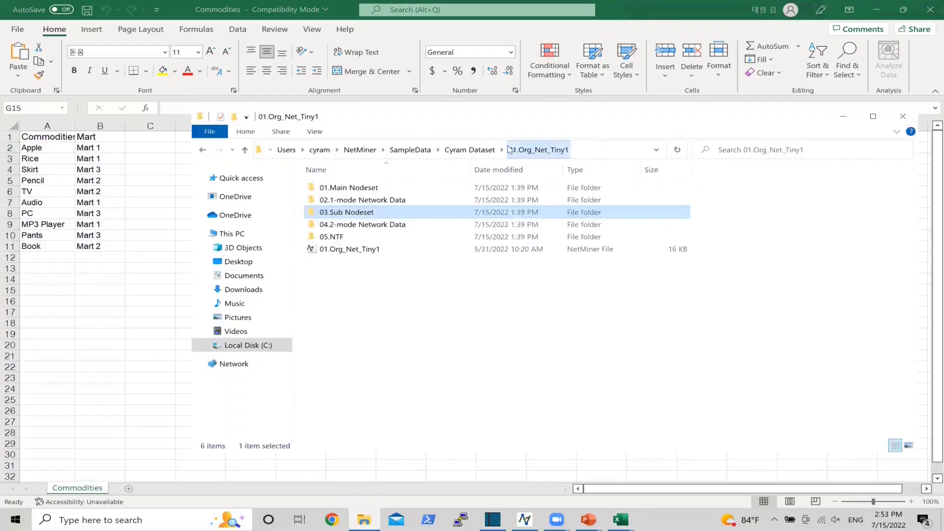
double_click(356, 226)
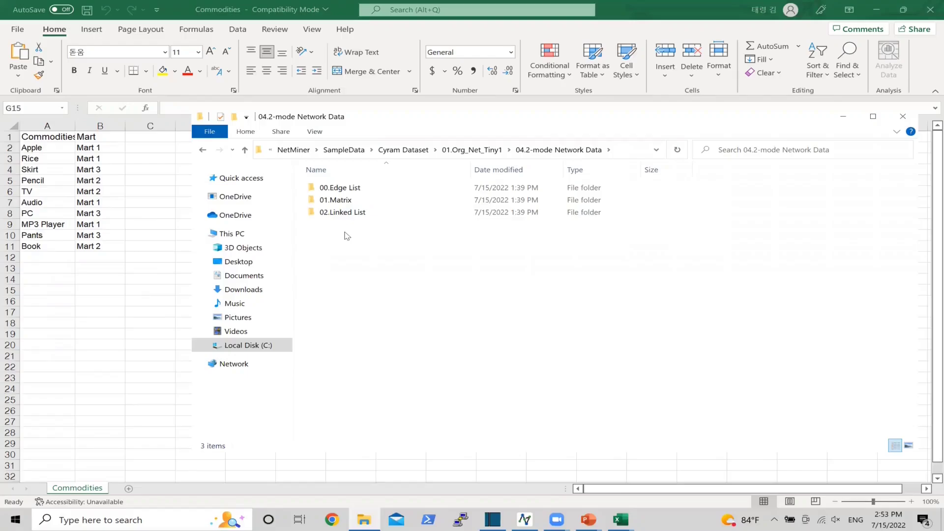
double_click(339, 189)
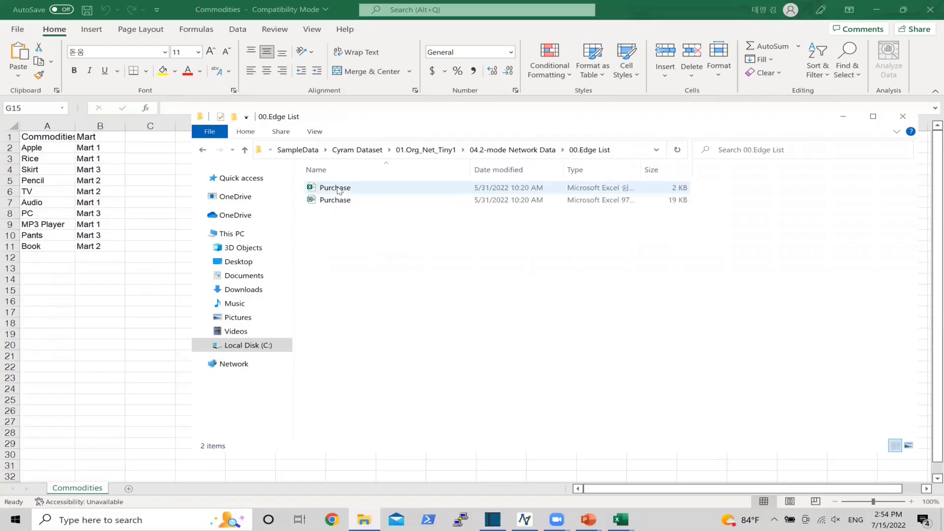
left_click(332, 201)
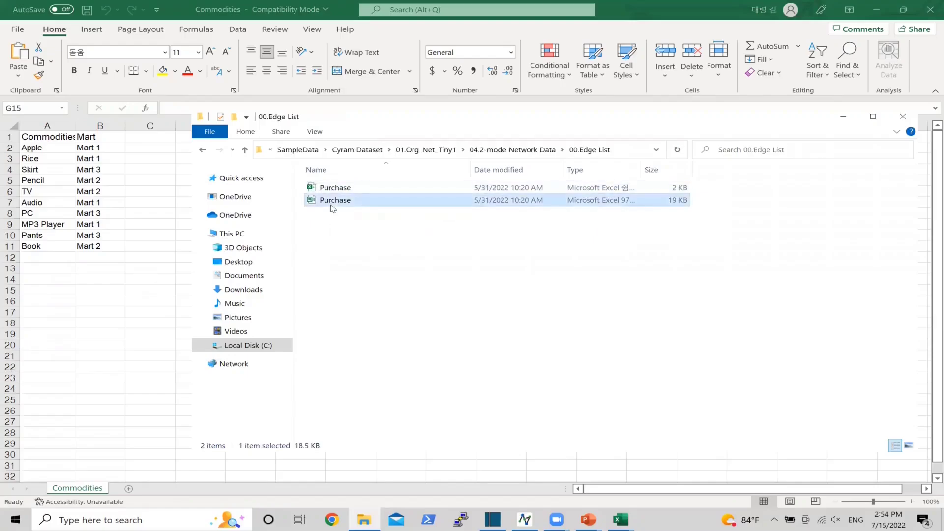
double_click(331, 202)
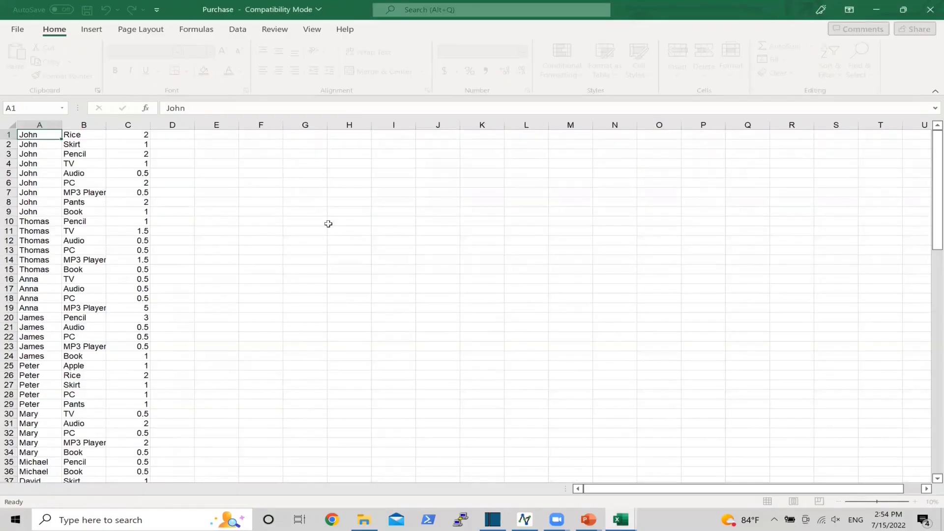
Examine the Purchase edge list by highlighting the source nodes in column A, target commodities in column B and weights in column C
left_click(49, 125)
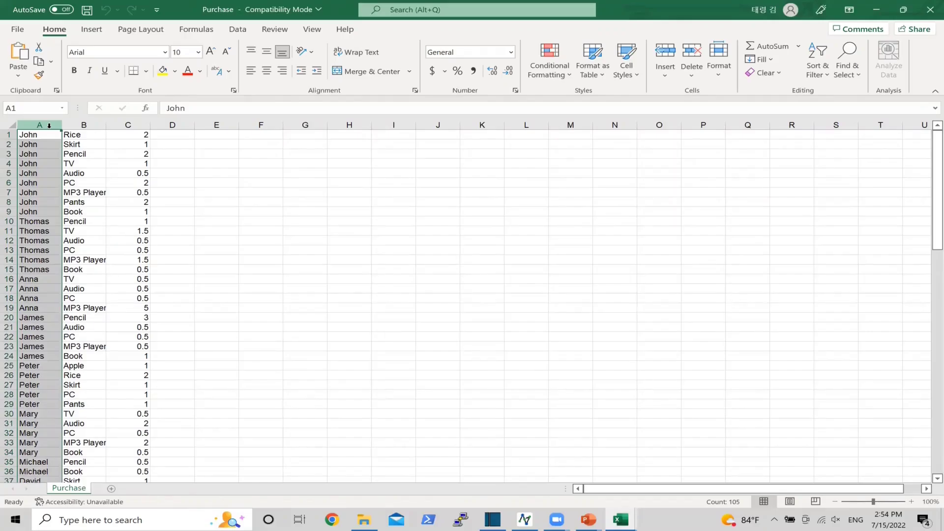
left_click(85, 125)
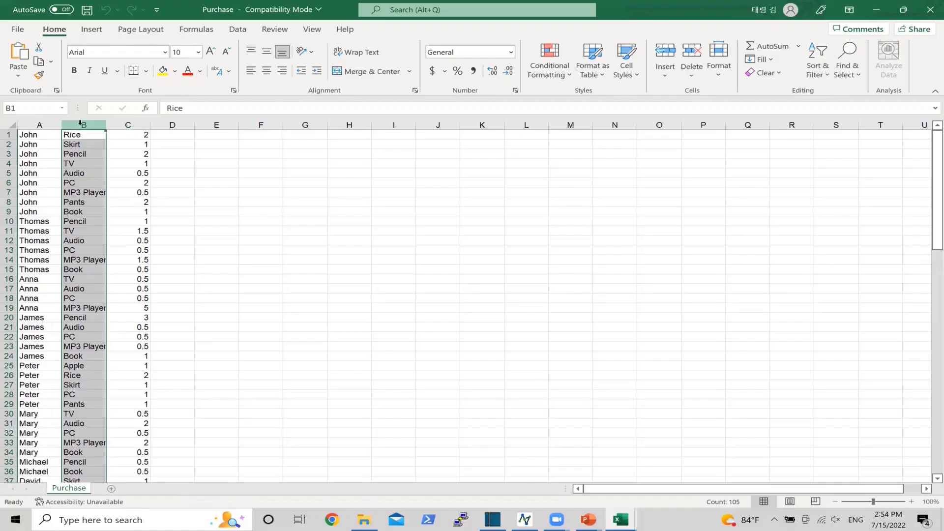
left_click_drag(27, 183, 76, 187)
left_click(39, 125)
left_click(83, 125)
left_click(121, 124)
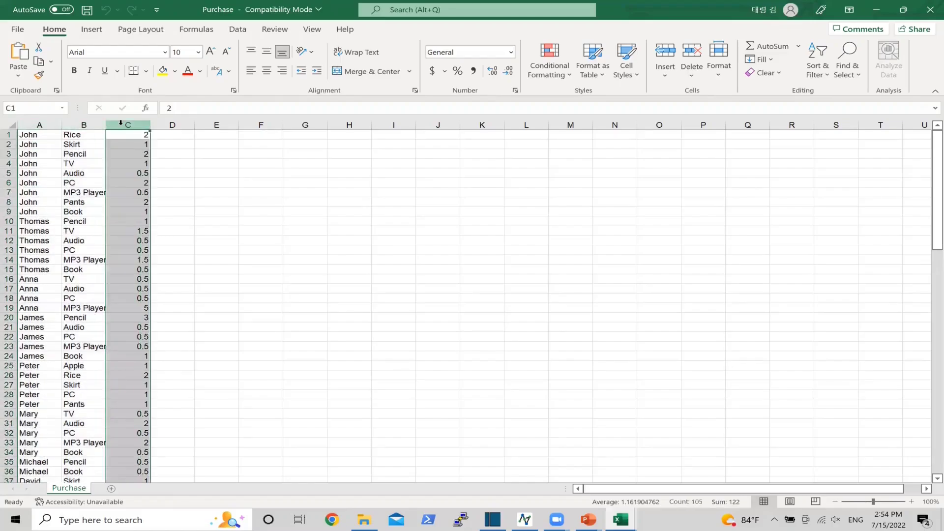
left_click(291, 218)
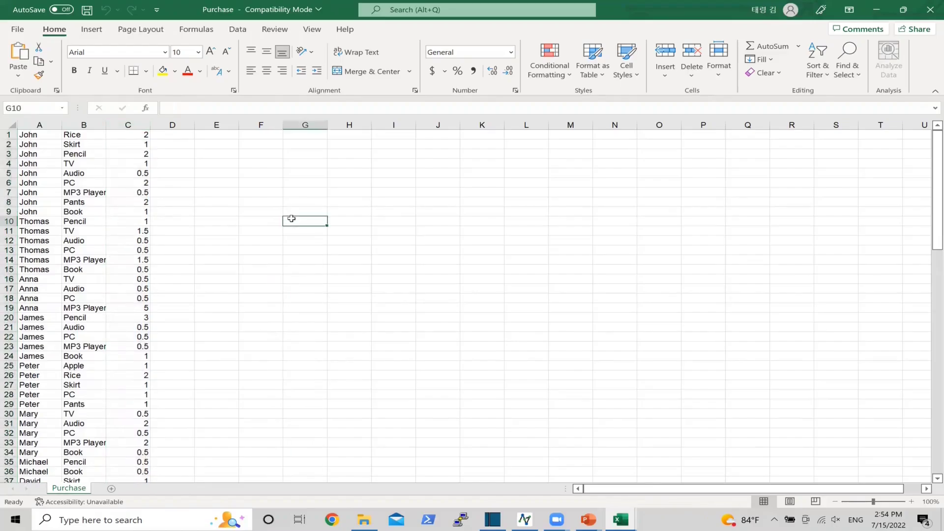
Switch to File Explorer and open the Club Affiliation file from 04.2-mode Network Data's 01.Matrix folder
left_click(362, 520)
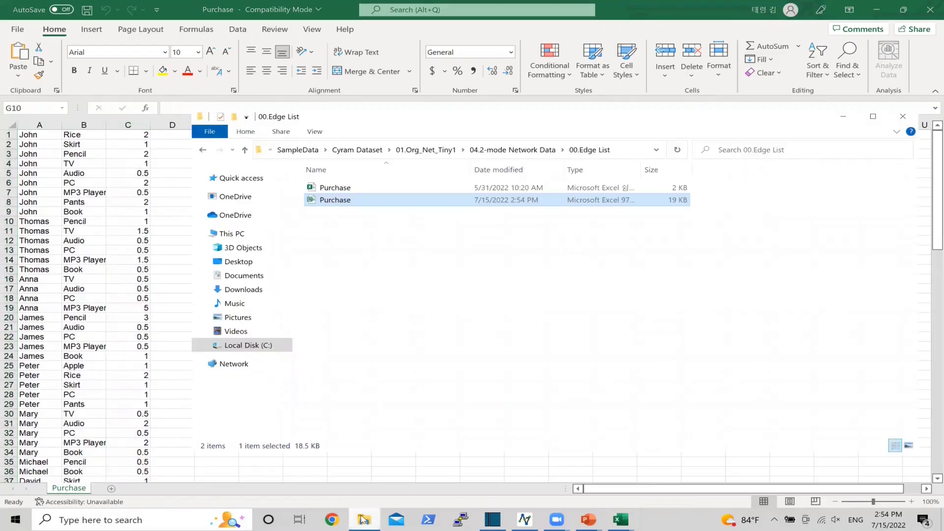
left_click(490, 154)
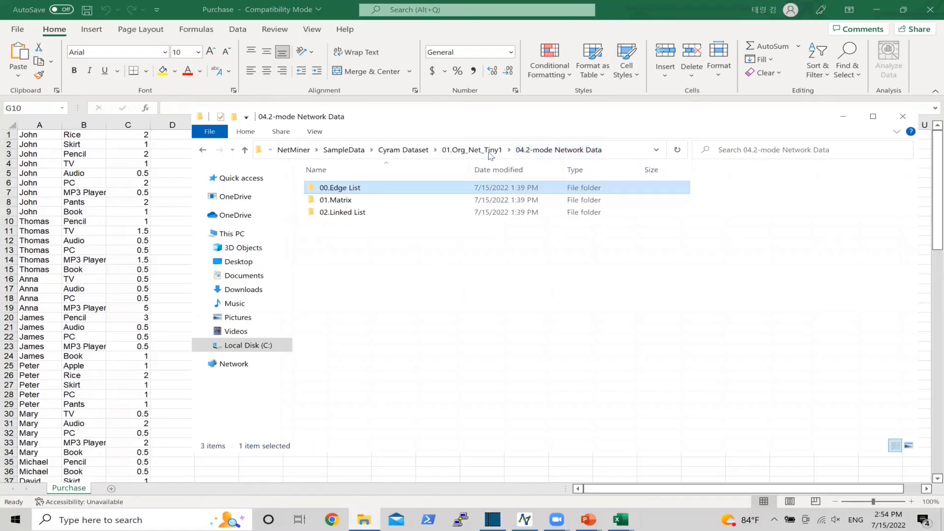
double_click(348, 200)
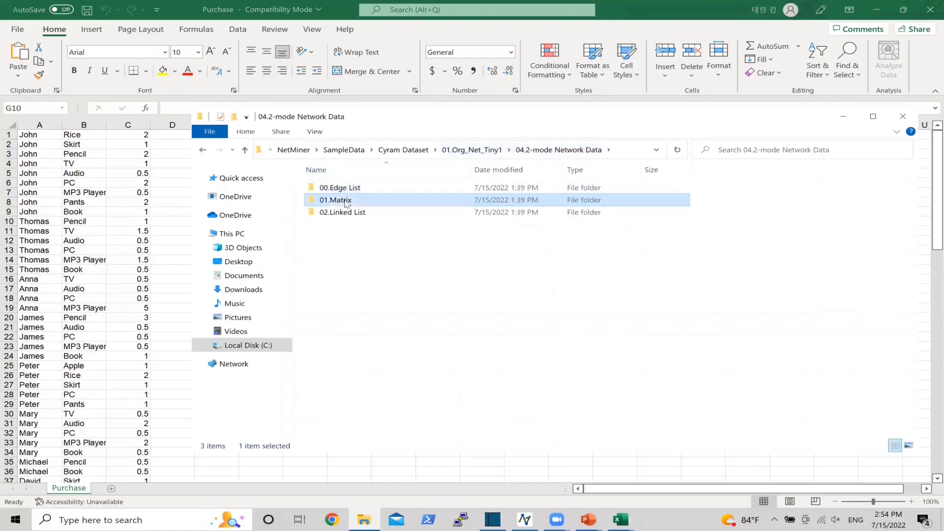
double_click(347, 201)
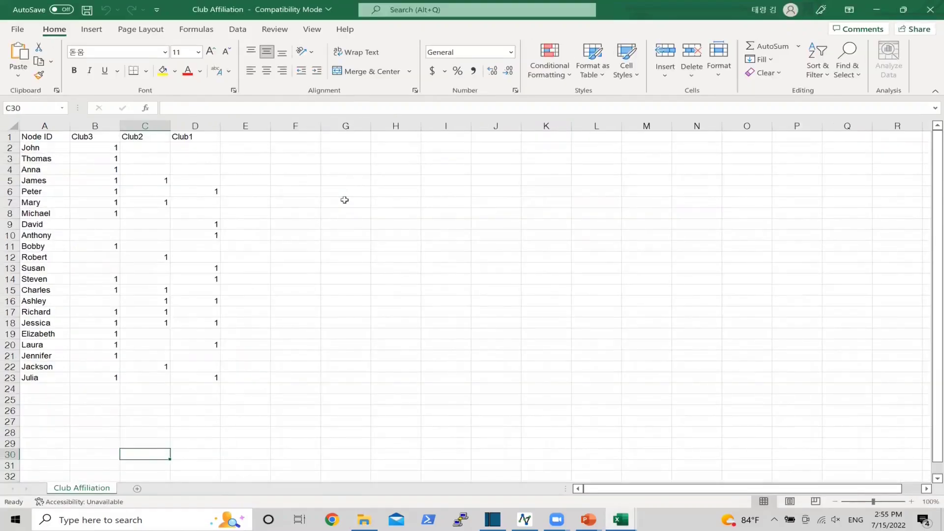
Compare the main nodes in column A of the Club Affiliation matrix with the Club3, Club2 and Club1 sub nodes in columns B to D
left_click(45, 126)
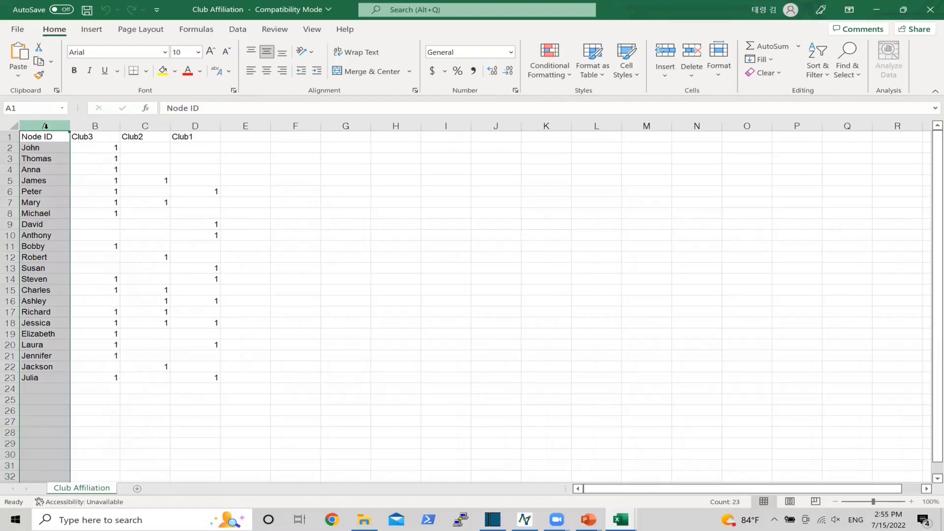
left_click(95, 126)
left_click(145, 126)
left_click(195, 126)
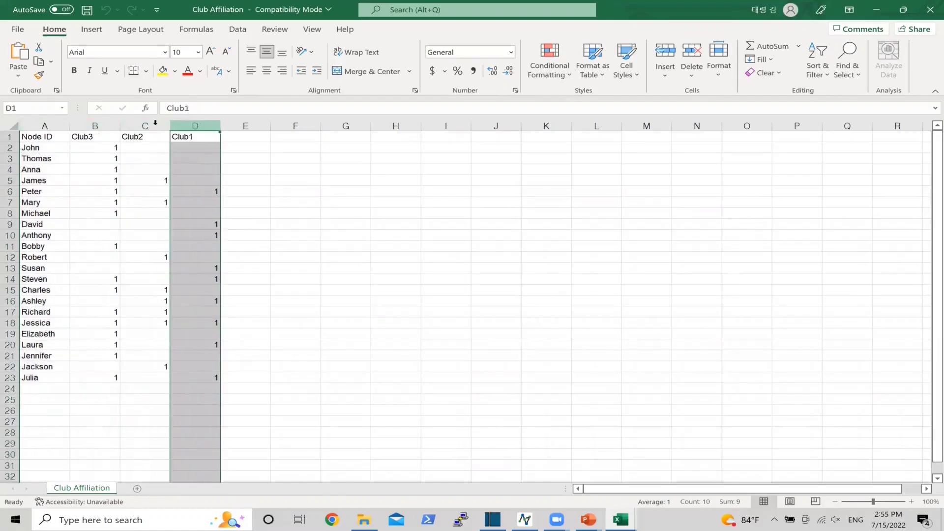
left_click_drag(98, 126, 186, 127)
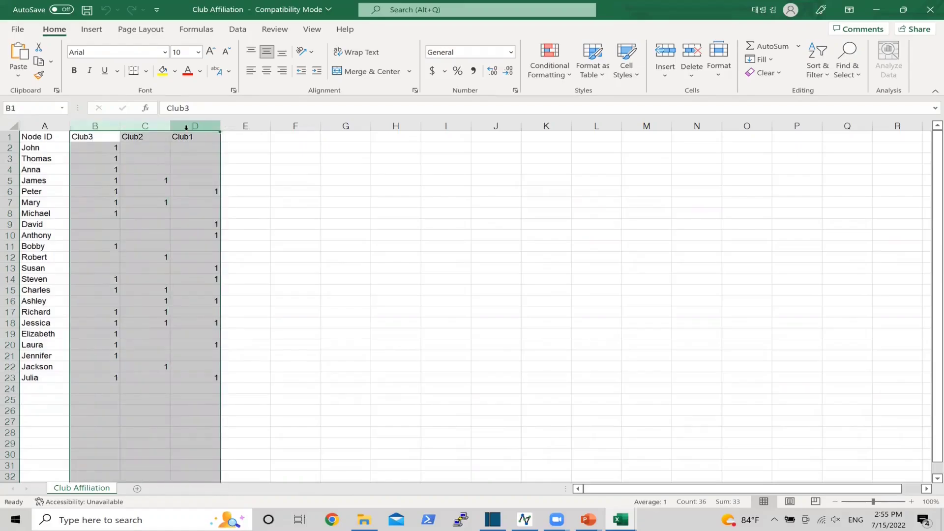
left_click_drag(47, 136, 38, 388)
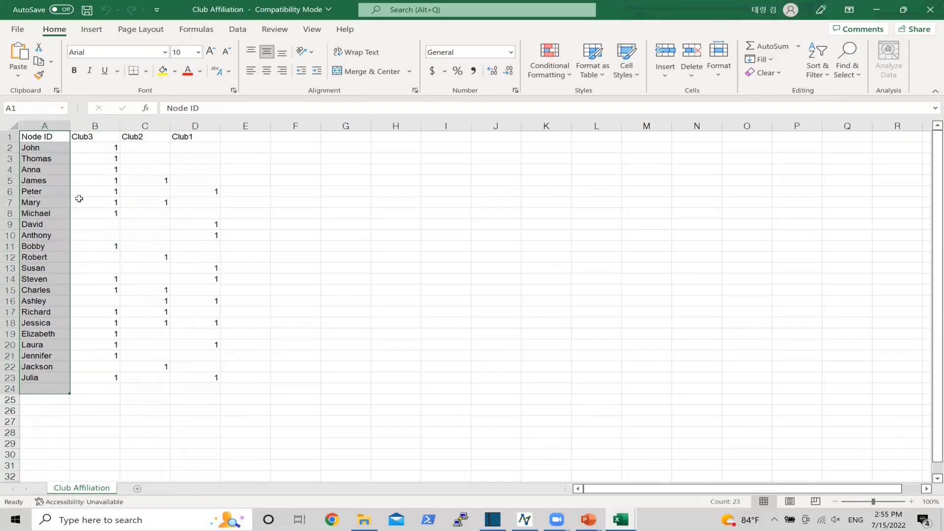
left_click_drag(106, 133, 192, 136)
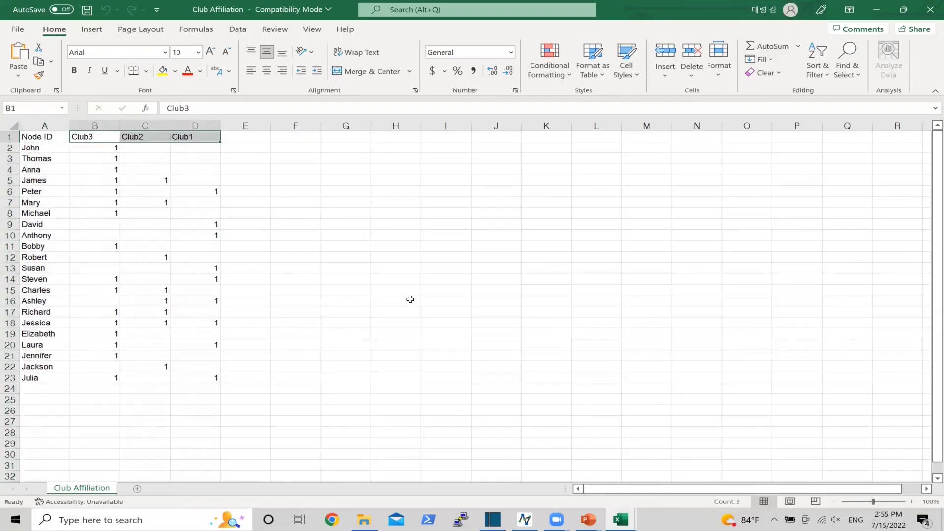
Examine the whole matrix in A1:D23, tracing the link from the node in A2 to Club3 through cell B2
left_click_drag(52, 138, 209, 377)
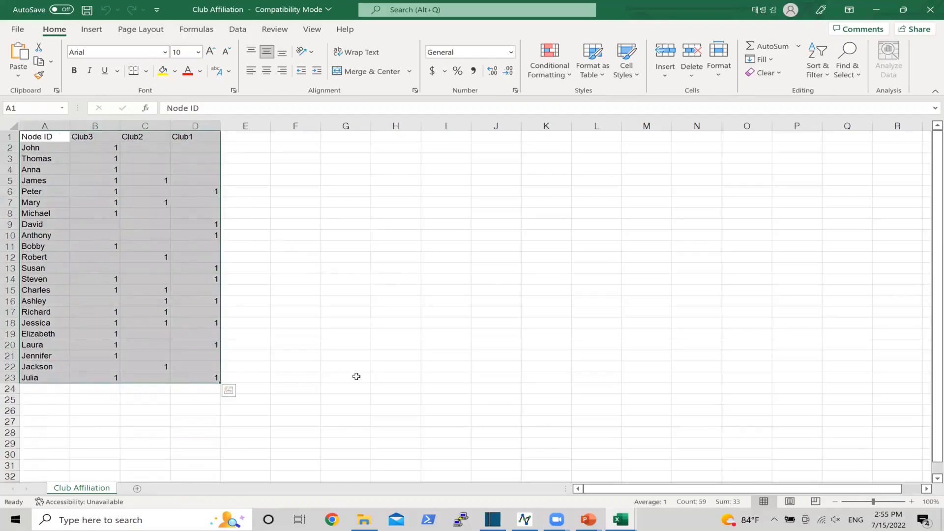
left_click(37, 150)
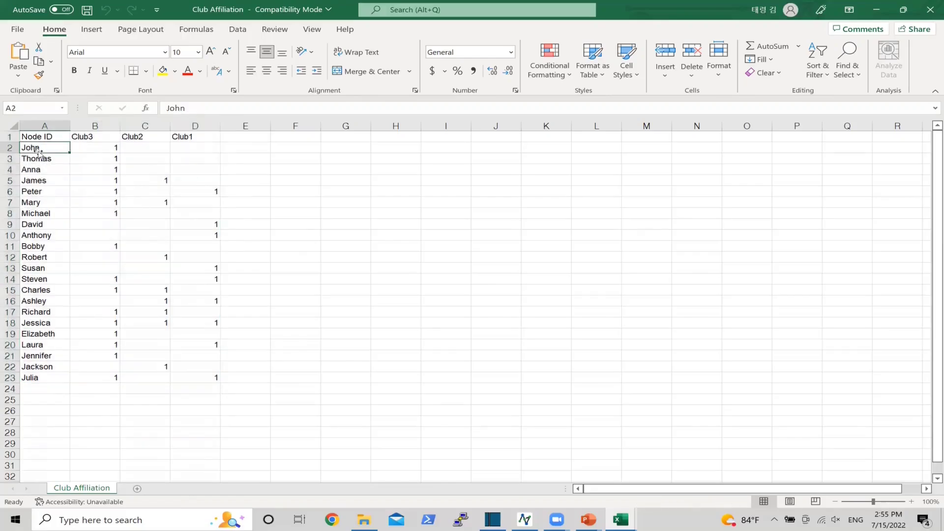
left_click(87, 149)
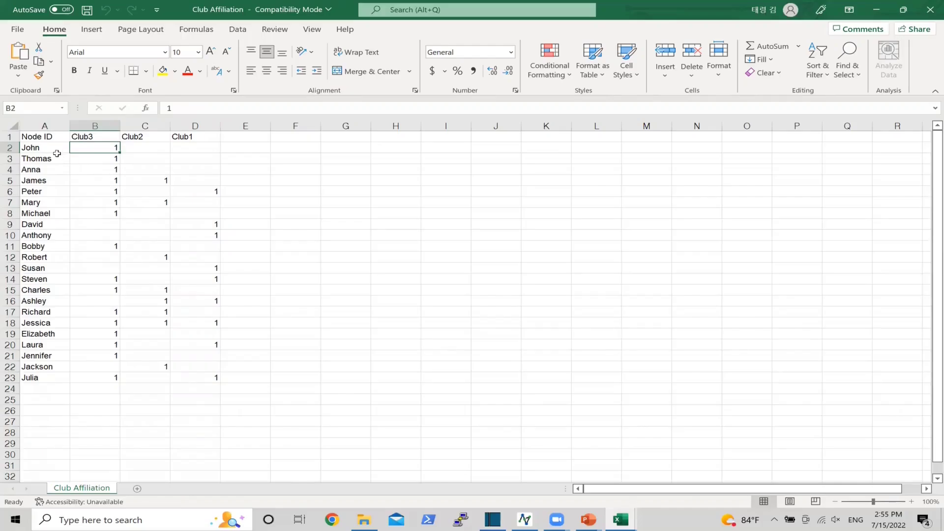
left_click_drag(44, 137, 217, 380)
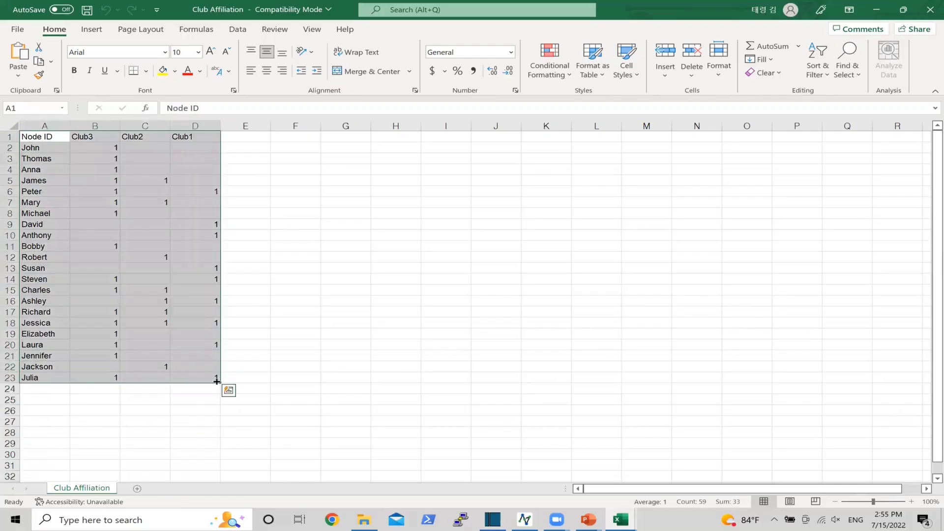
Switch to NetMiner and start an Excel file import
left_click(302, 339)
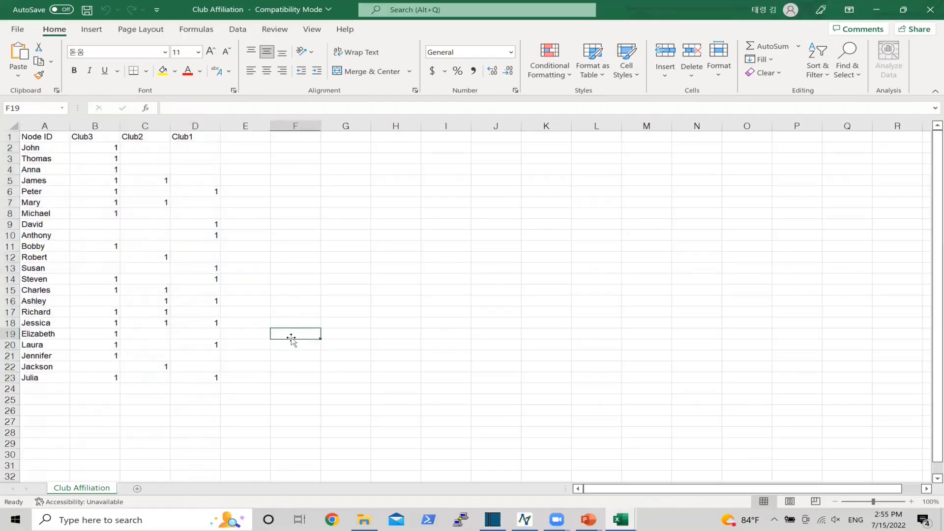
left_click(362, 520)
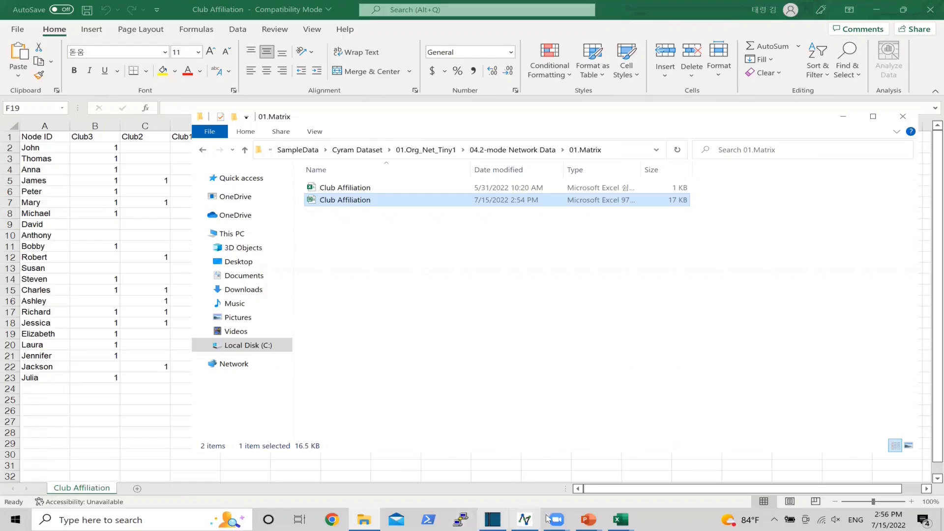
left_click(530, 519)
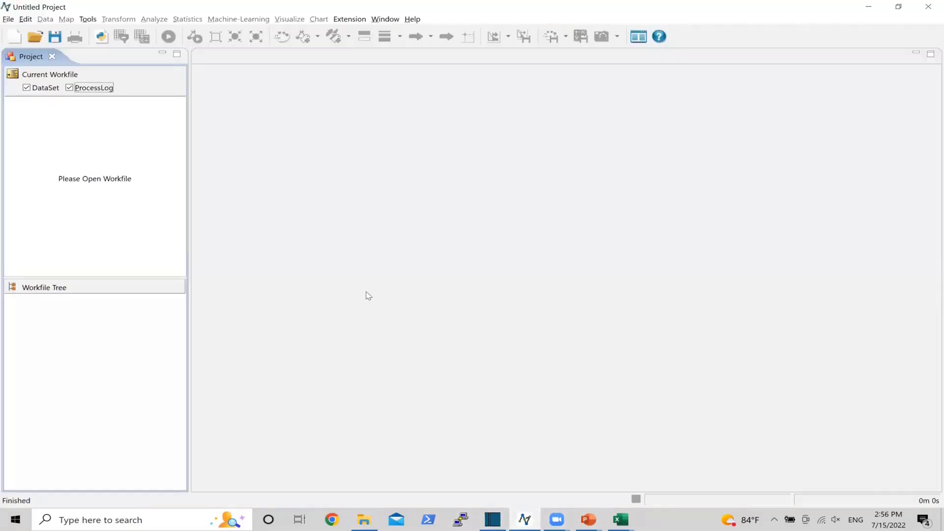
left_click(4, 21)
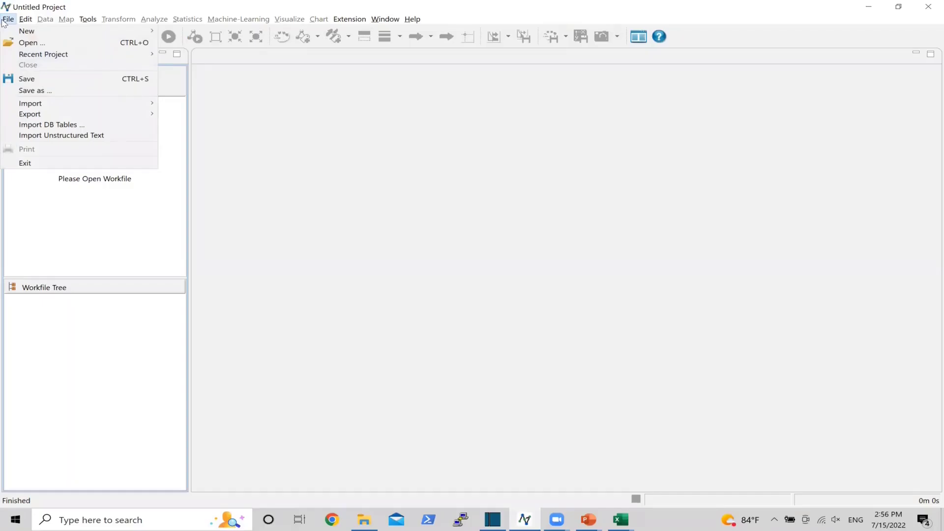
mouse_move(23, 107)
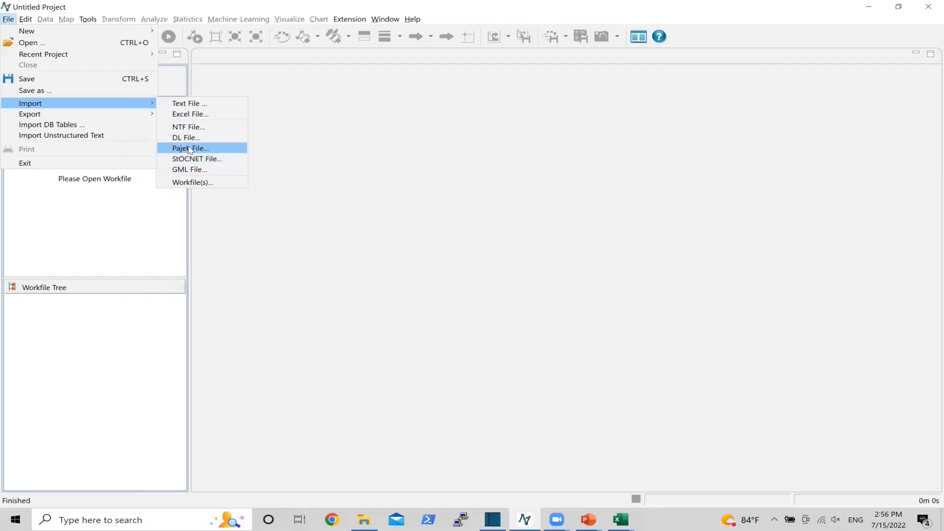
left_click(199, 115)
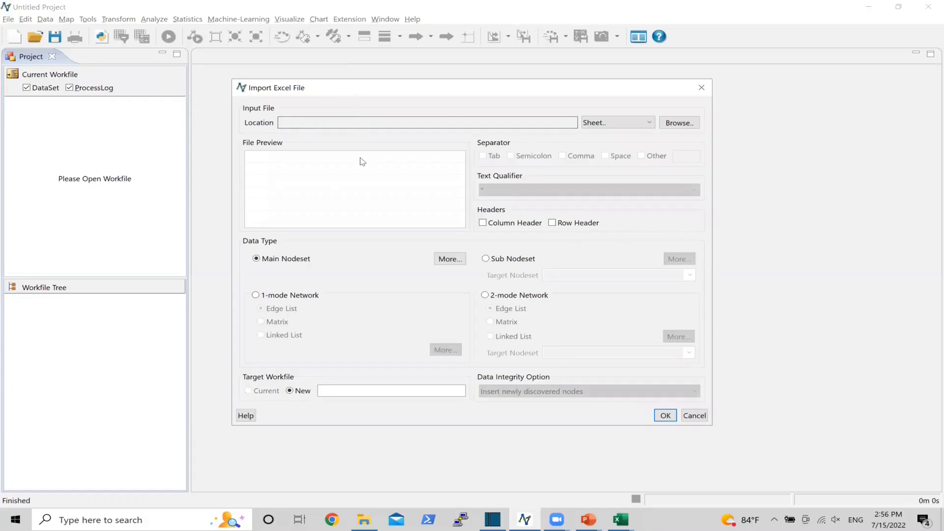
Load the Employee file from the 01.Main Nodeset folder as the import's input file
left_click(670, 127)
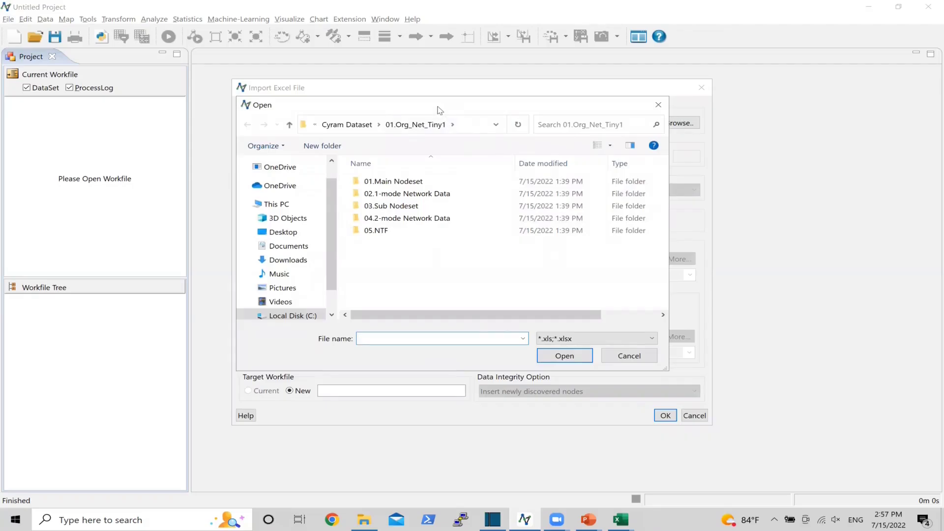
left_click_drag(439, 109, 601, 149)
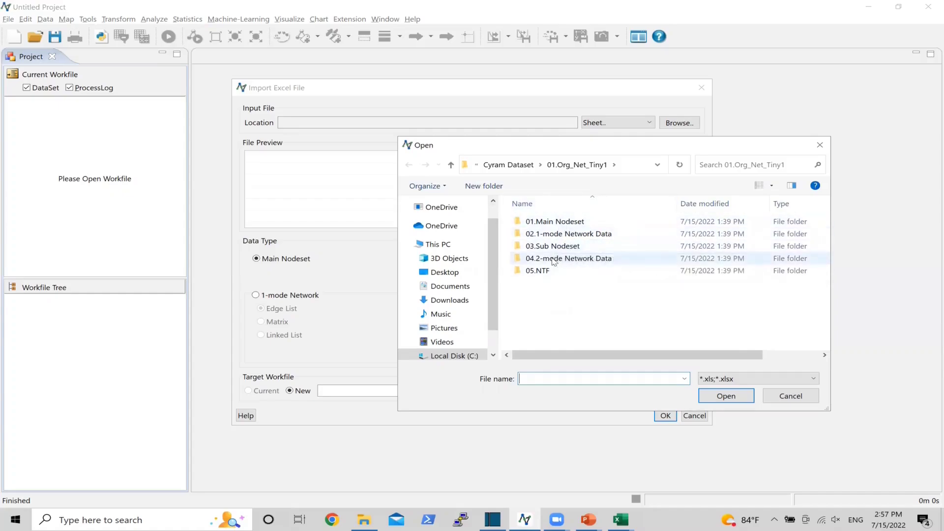
double_click(557, 222)
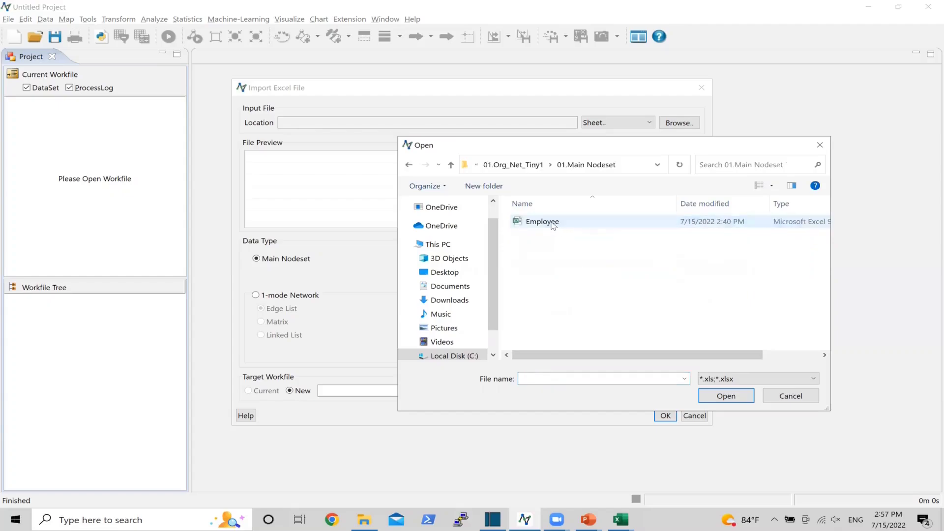
left_click(543, 229)
left_click(710, 397)
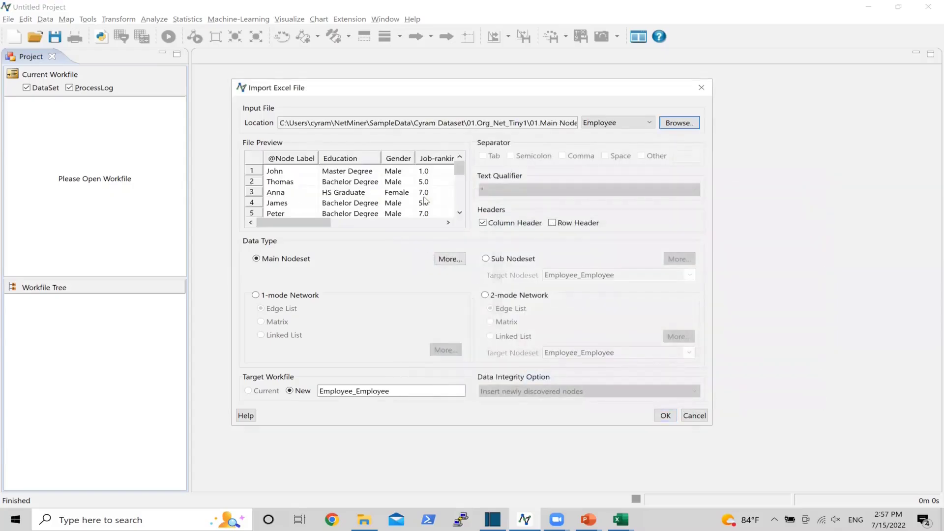
mouse_move(304, 222)
left_mouse_down()
mouse_move(429, 222)
mouse_move(286, 225)
left_mouse_up()
left_click(450, 259)
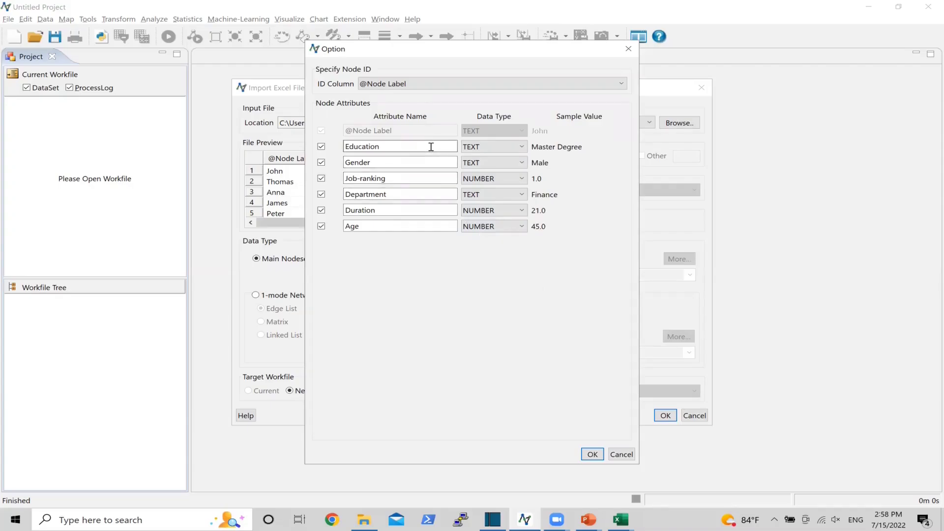
left_click(592, 453)
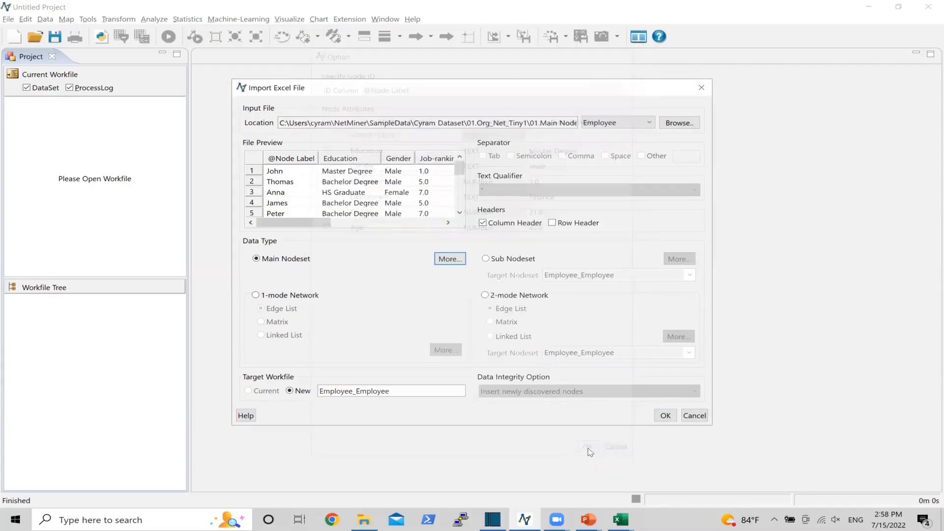
left_click(666, 416)
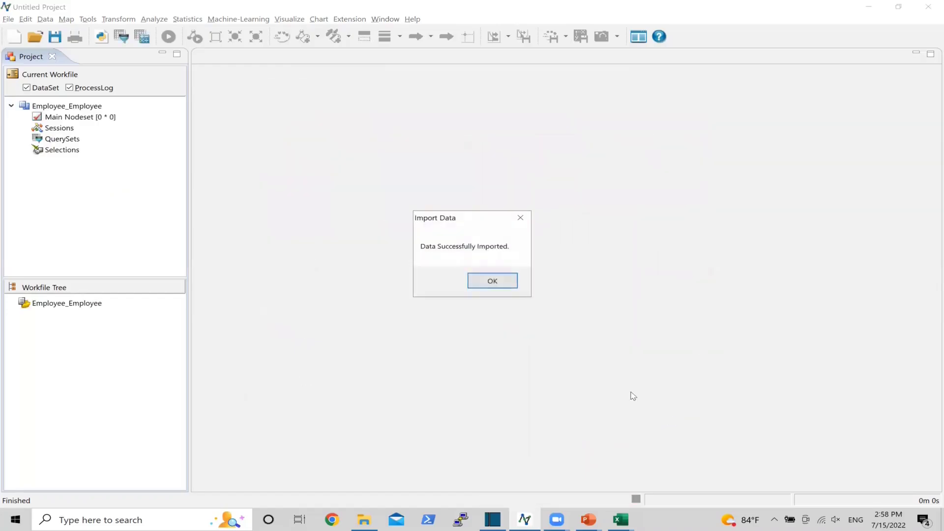
left_click(492, 281)
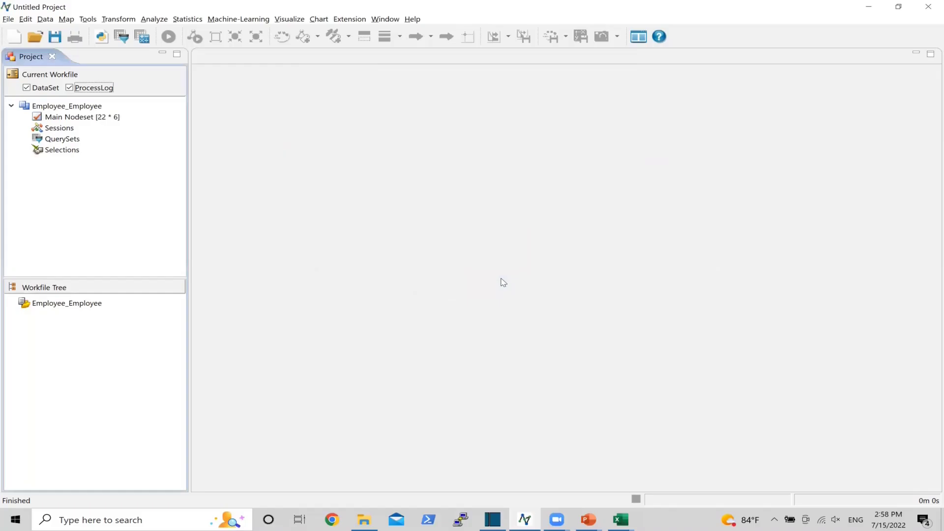
left_click(93, 120)
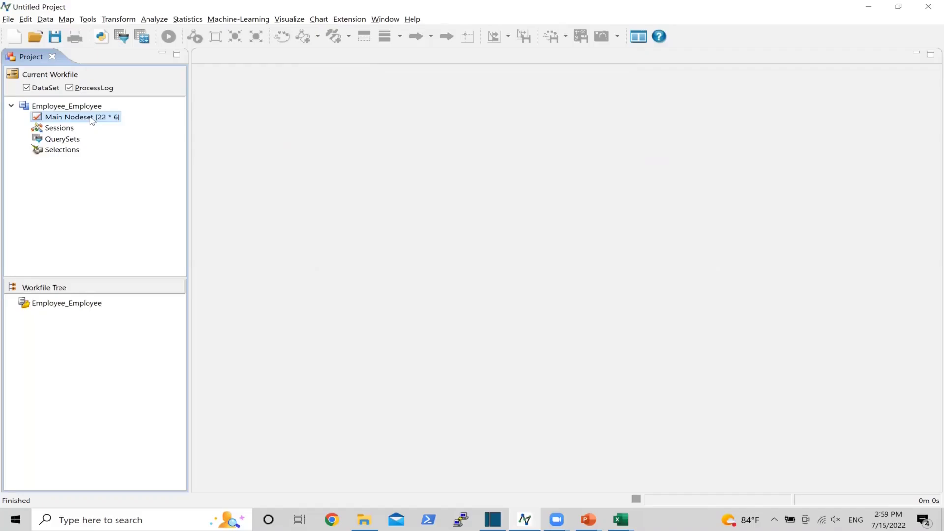
double_click(73, 117)
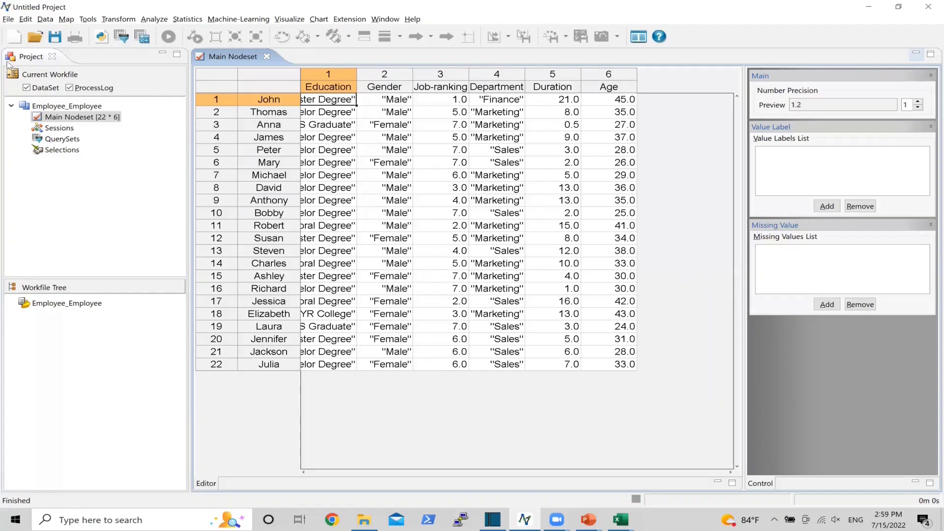
Start another Excel import and load personal help_with_attribute from the 00.Edge List folder of 02.1-mode Network Data
left_click(8, 20)
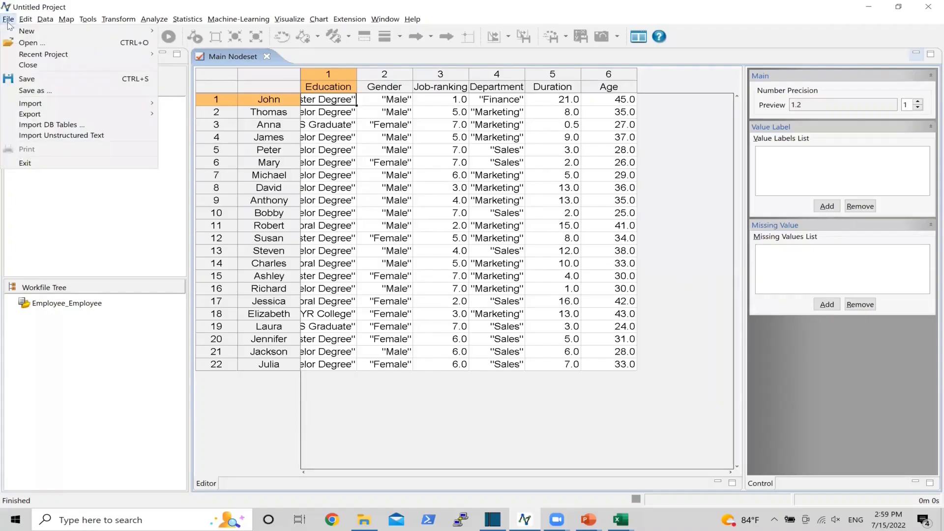
mouse_move(23, 104)
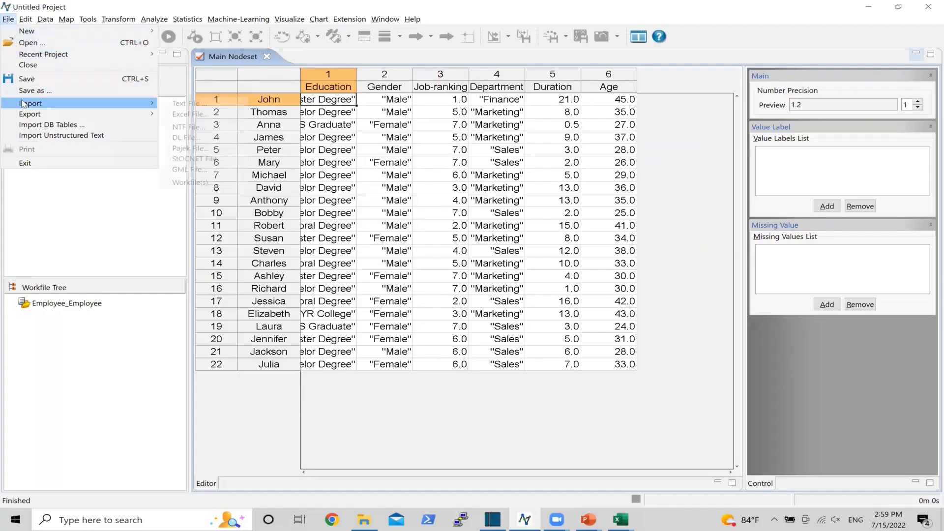
left_click(212, 117)
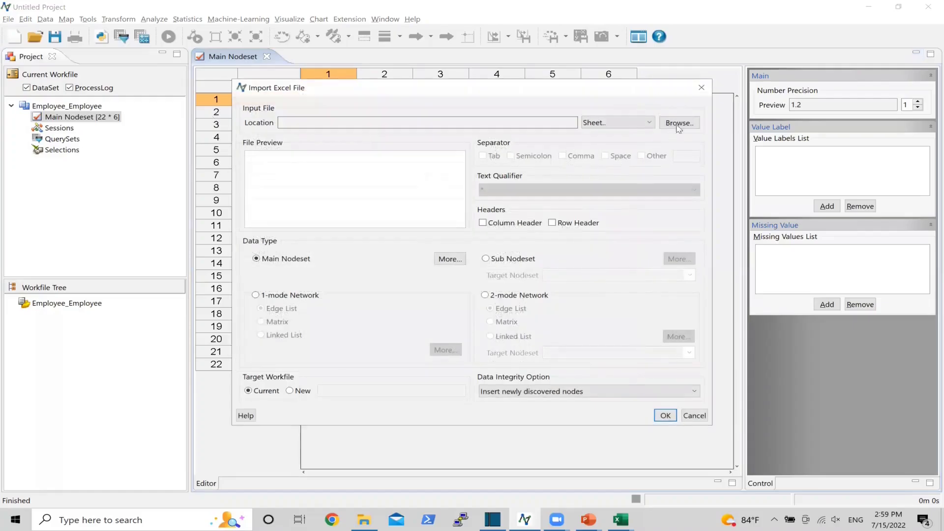
left_click(679, 123)
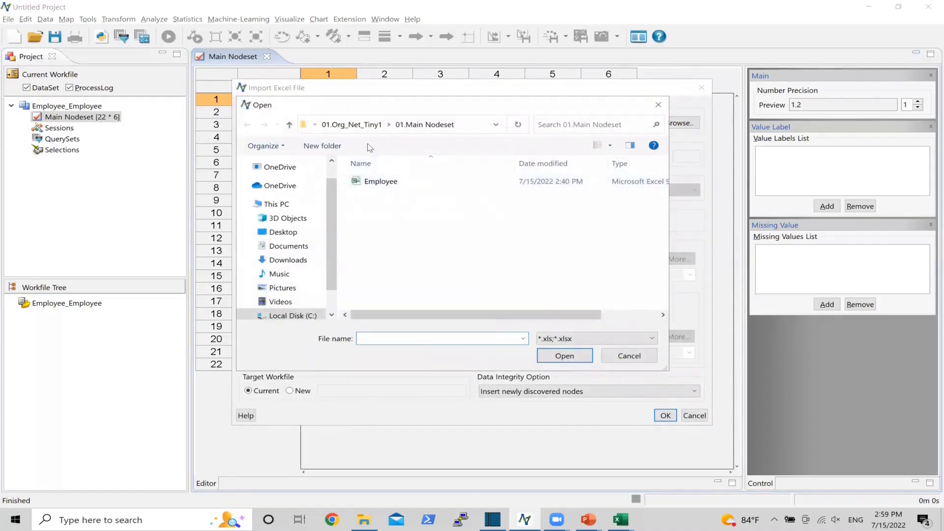
left_click(357, 124)
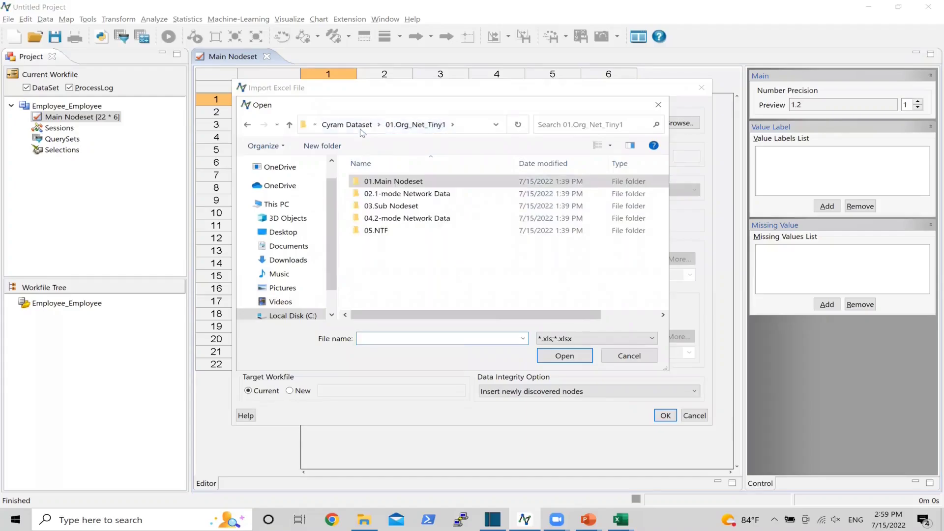
left_click(397, 197)
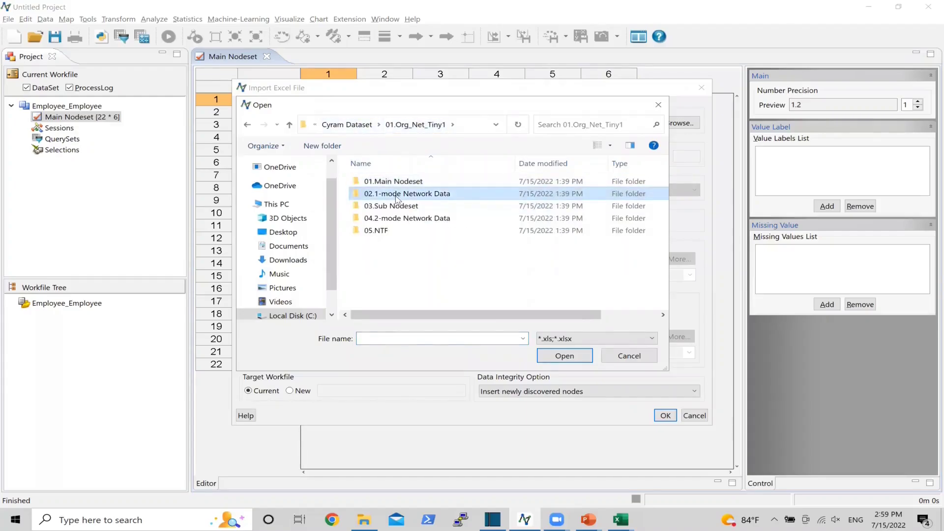
double_click(397, 198)
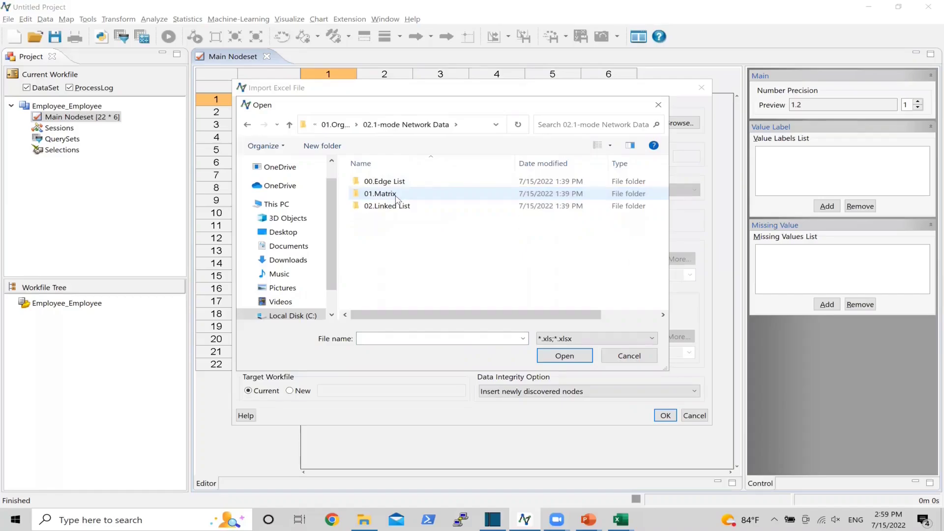
double_click(398, 182)
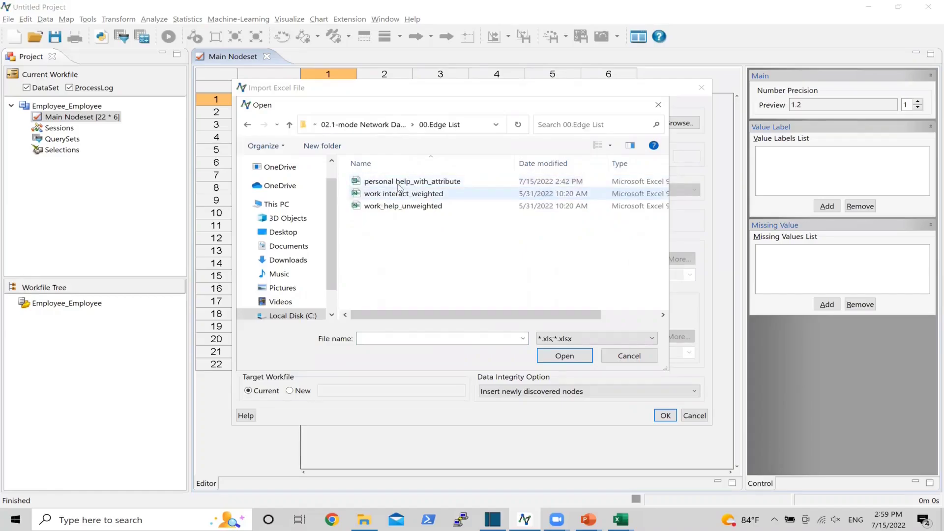
left_click(399, 186)
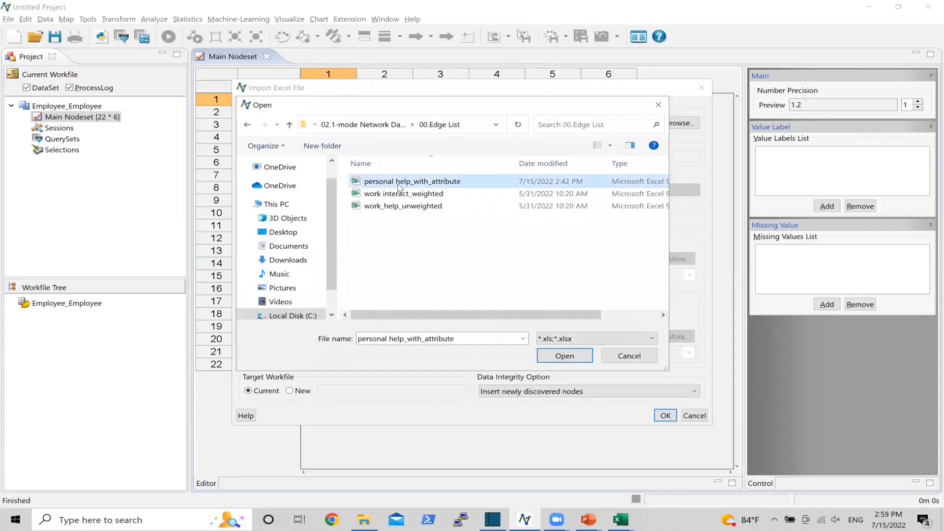
left_click(564, 356)
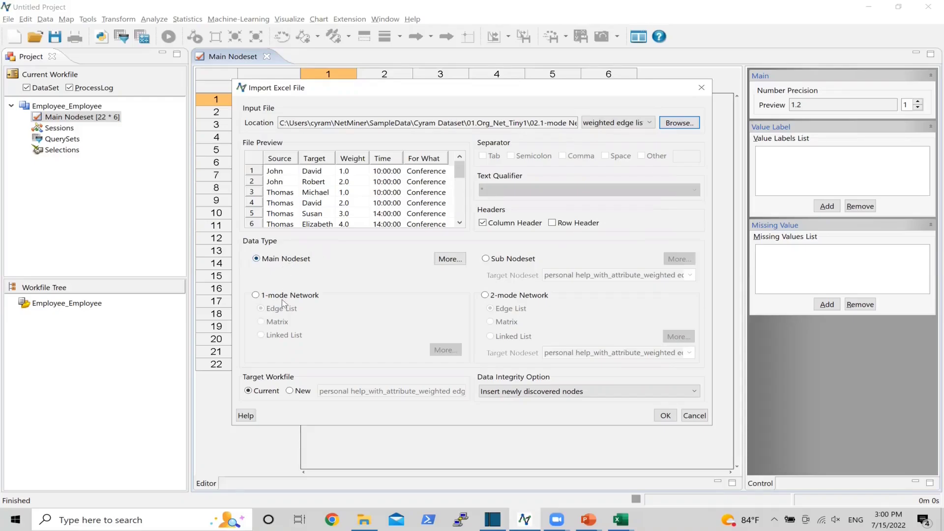
Import the file as a directed 1-mode Network edge list into the current workfile, merging multiple links by Sum, and open the imported network
left_click(255, 295)
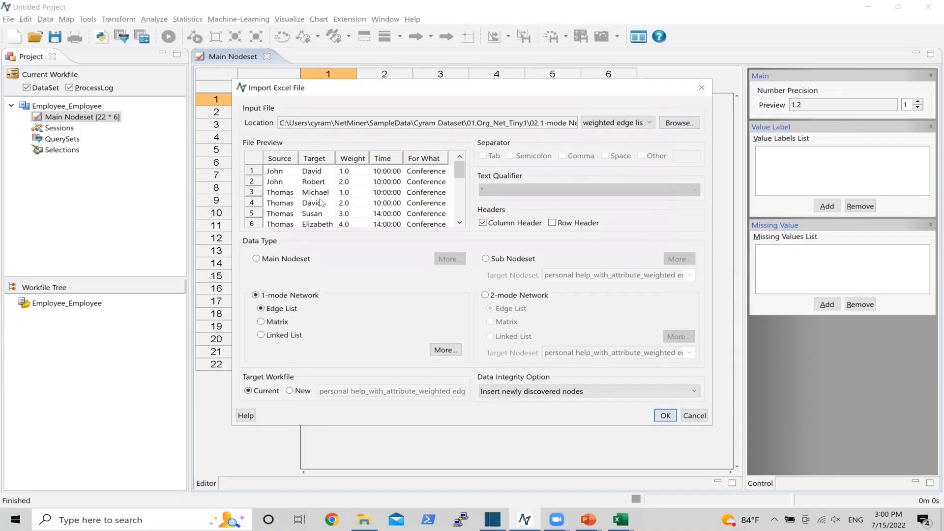
left_click(445, 350)
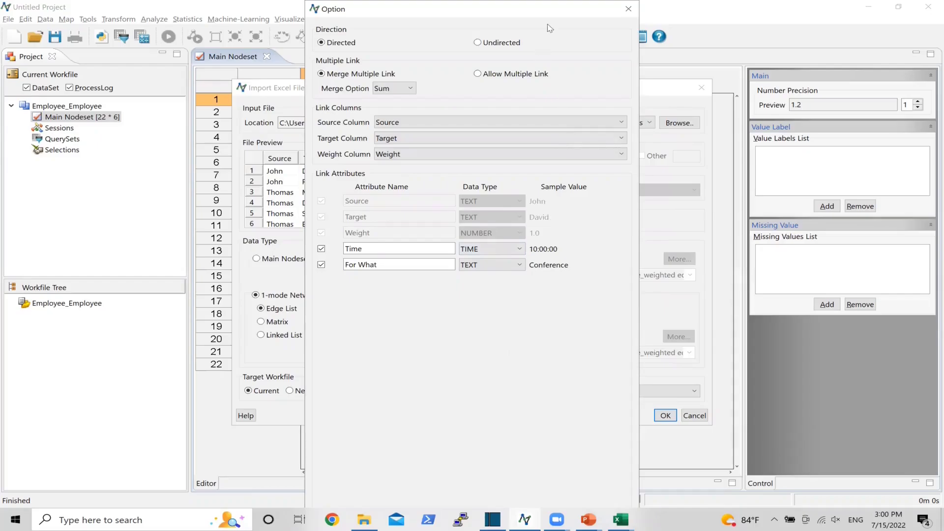
left_click_drag(557, 24, 564, 113)
left_click_drag(565, 34, 565, 26)
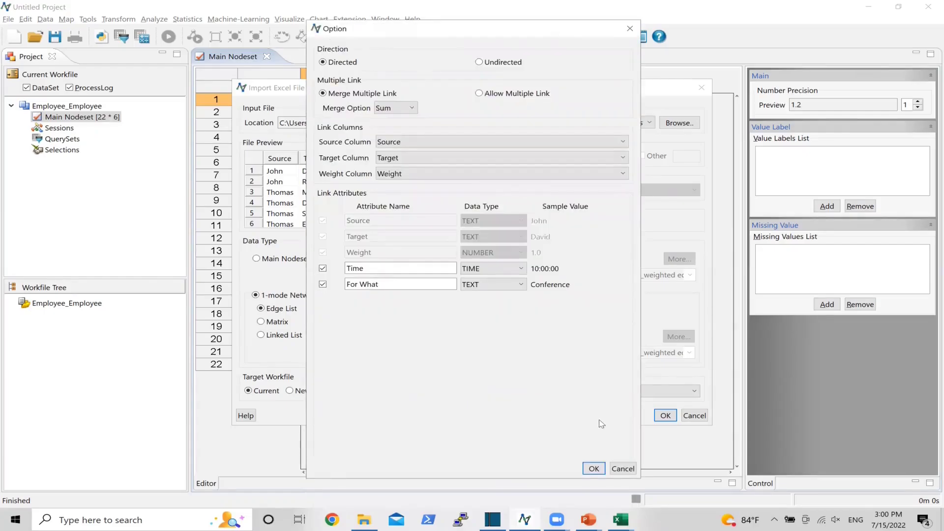
left_click(596, 471)
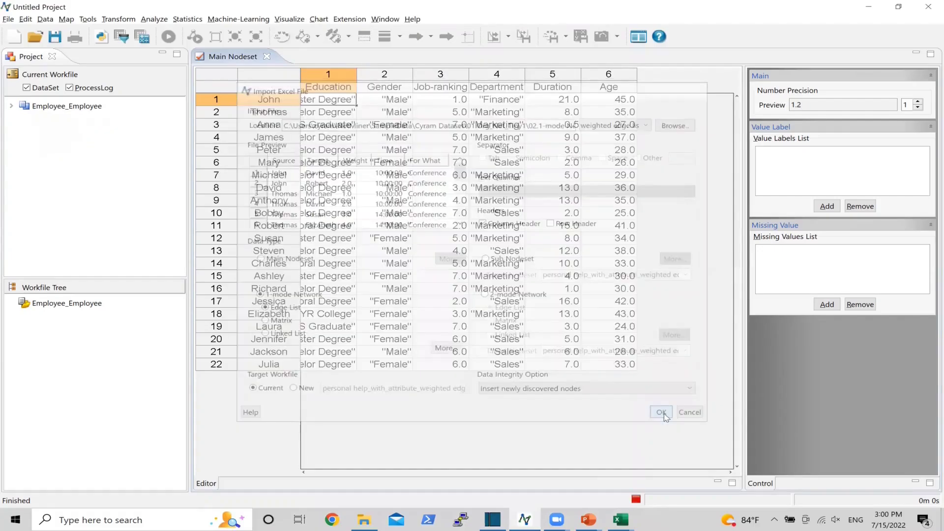
left_click(506, 284)
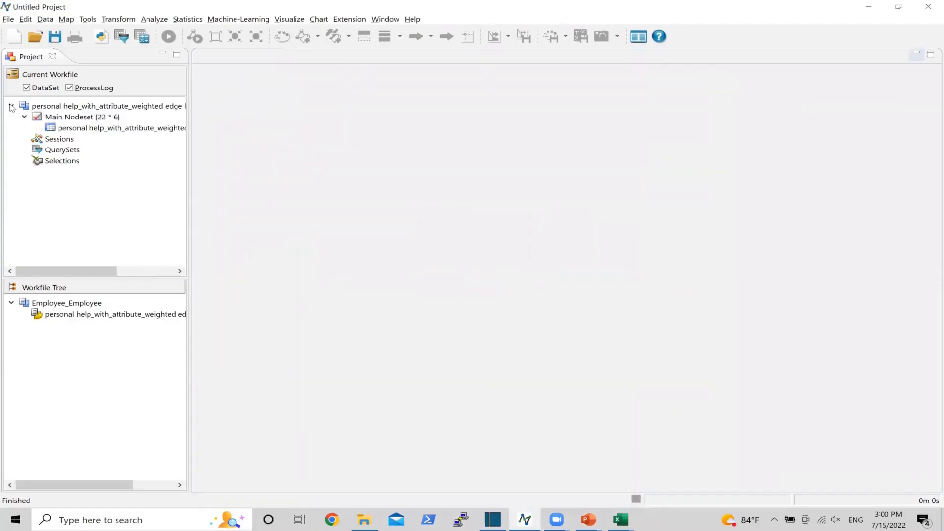
double_click(77, 131)
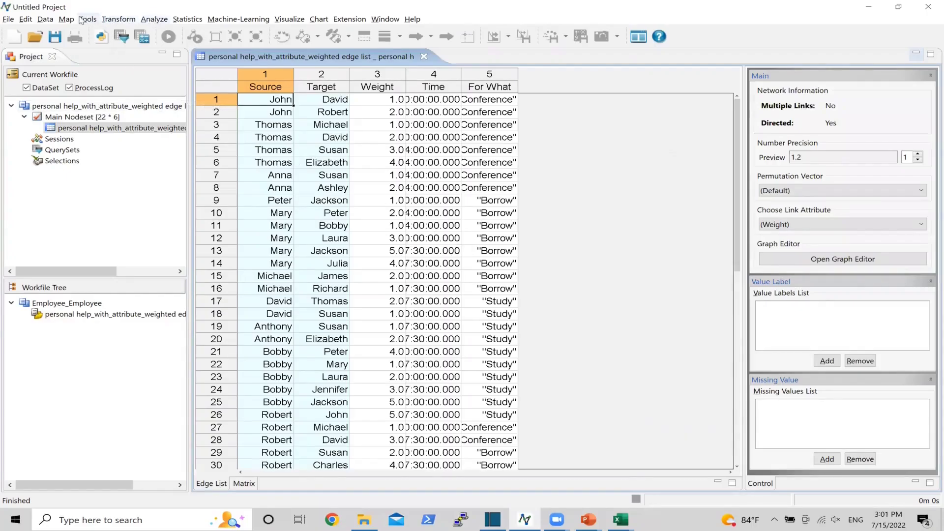
Start another Excel import and load the Interests file from the 03.Sub Nodeset folder of 01.Org_Net_Tiny1
left_click(9, 19)
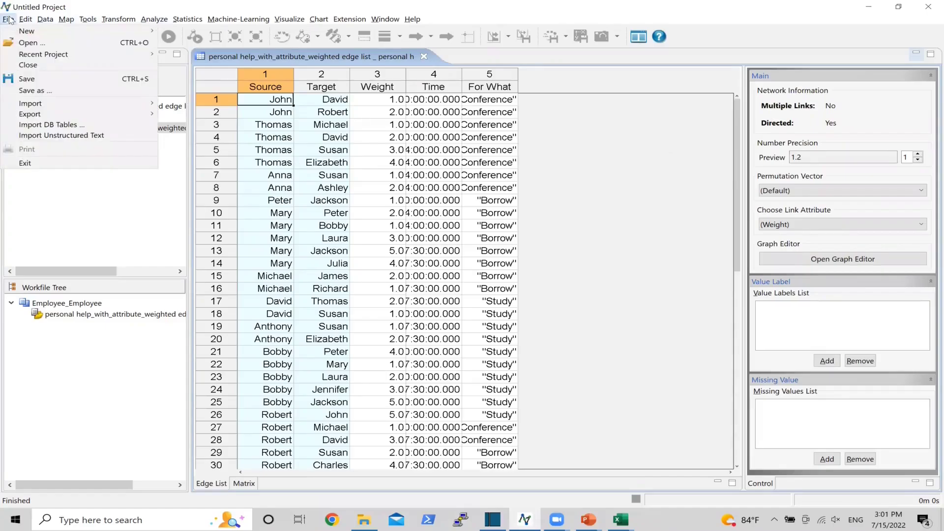
mouse_move(67, 109)
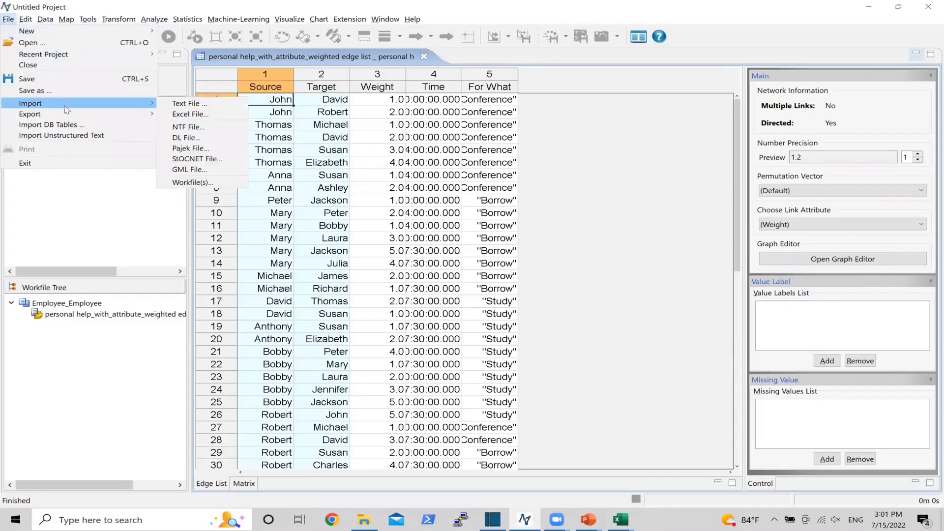
left_click(199, 118)
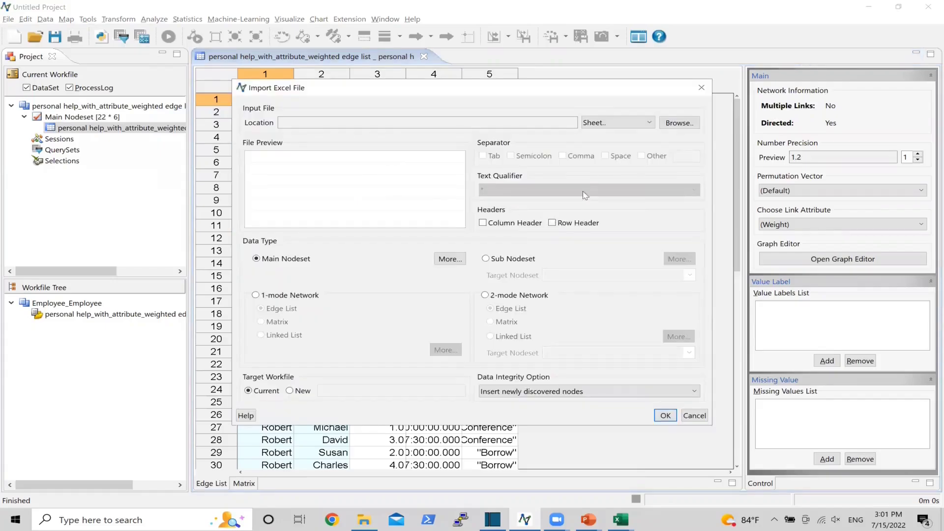
left_click(686, 125)
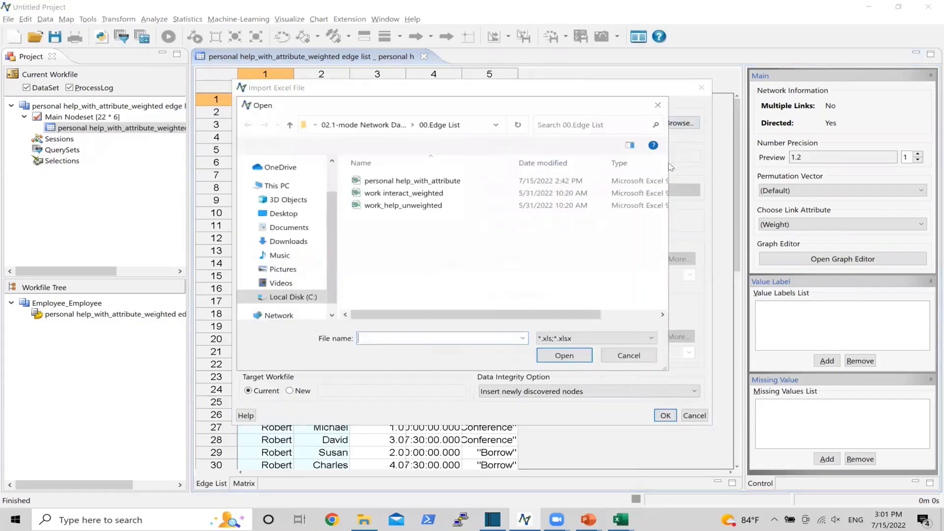
left_click(378, 127)
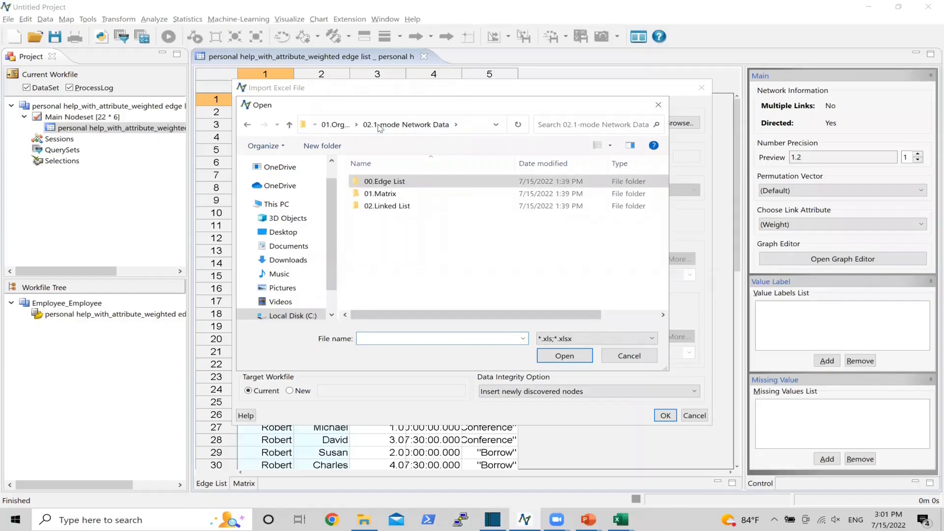
left_click(335, 124)
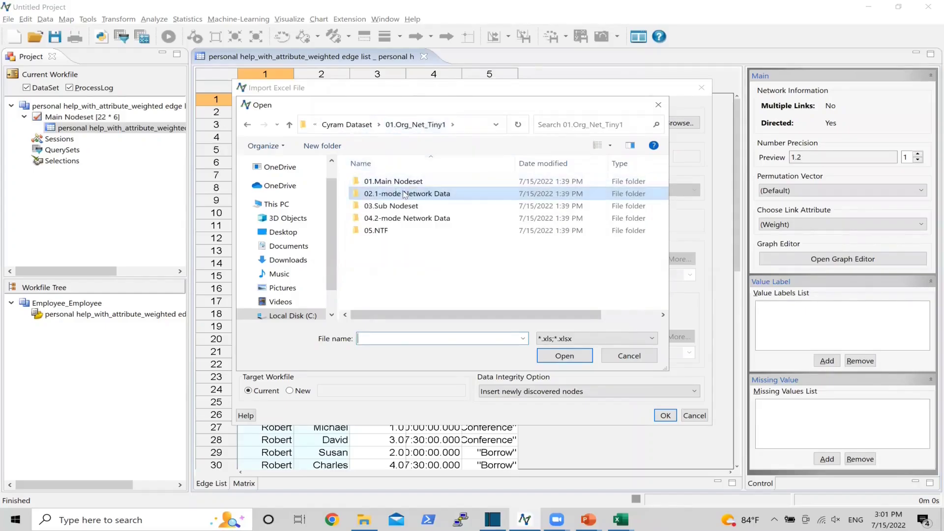
double_click(407, 206)
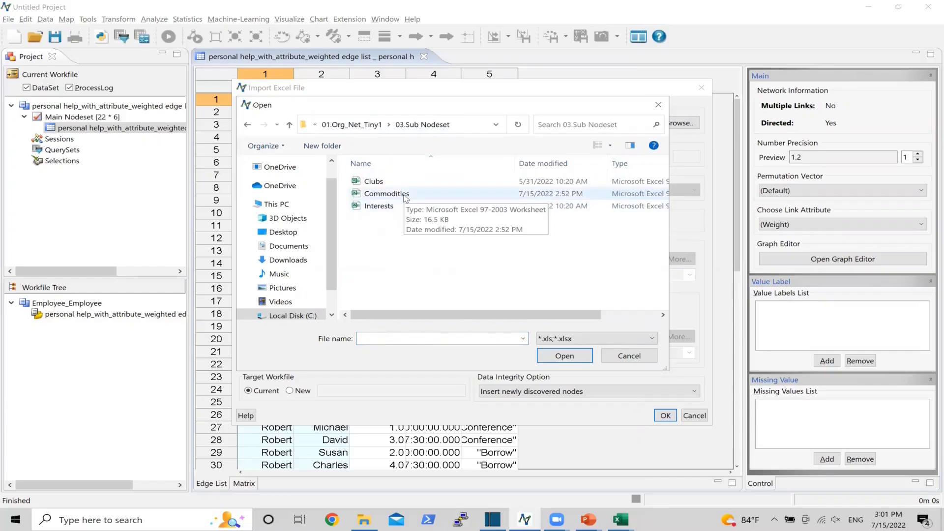
left_click(402, 196)
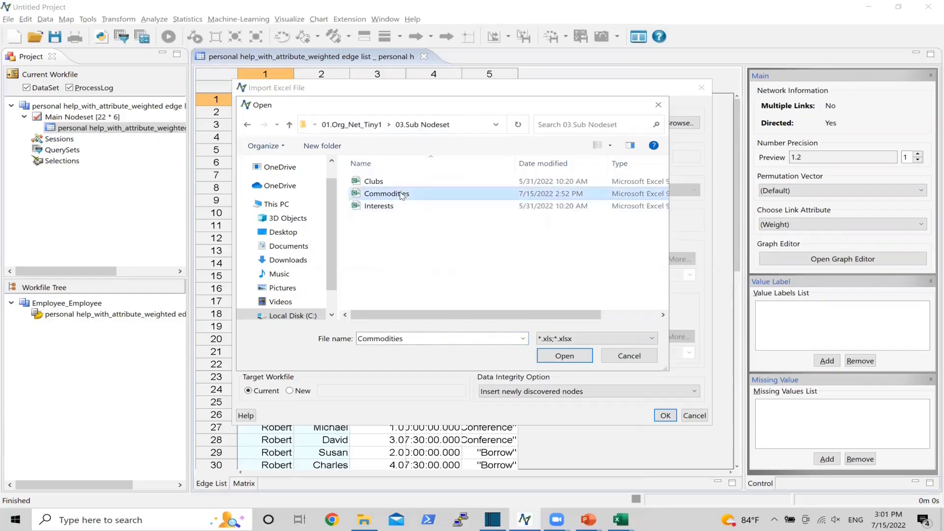
left_click(389, 208)
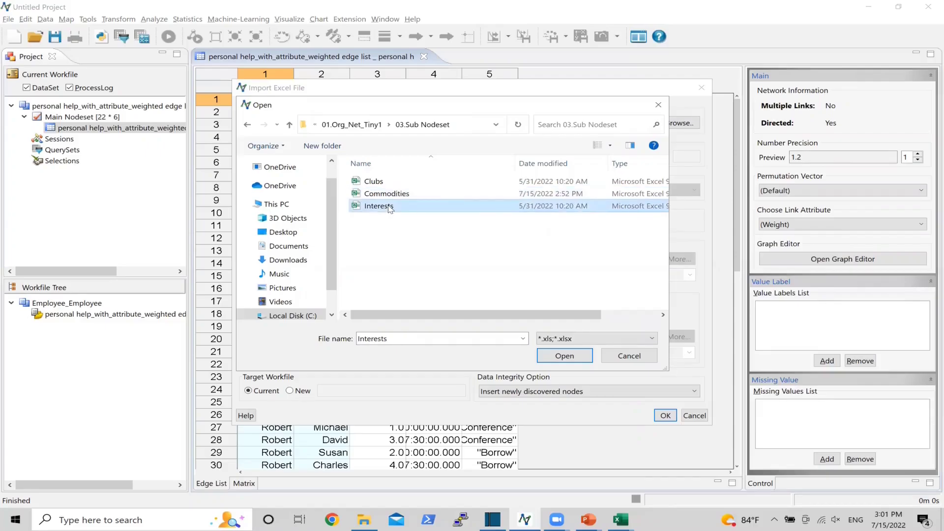
left_click(575, 357)
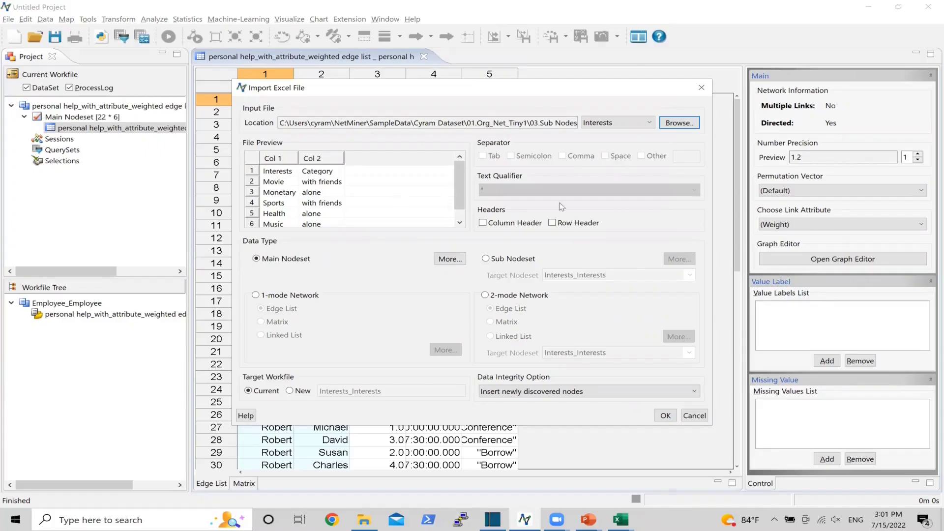
Import the Interests data with a column header as Sub Nodeset Interests_Interests into the current workfile, and open its table
left_click(482, 223)
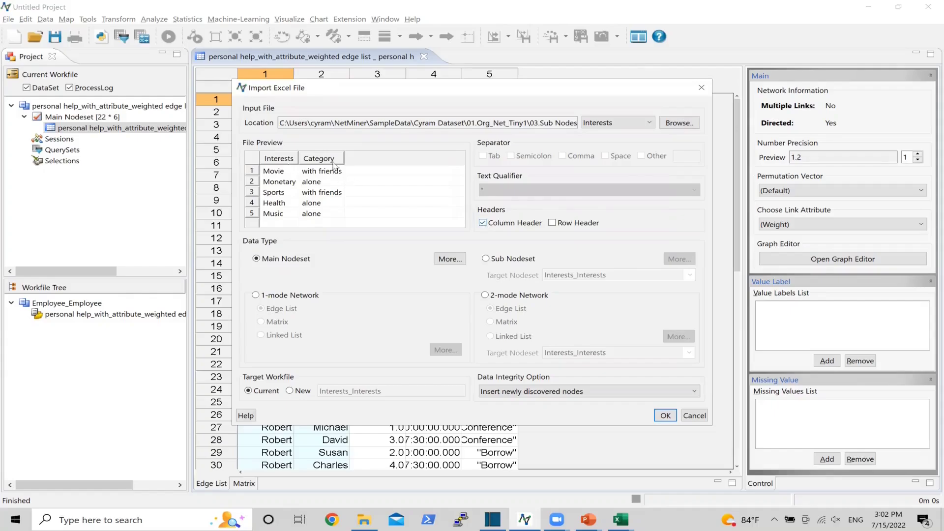
left_click(487, 259)
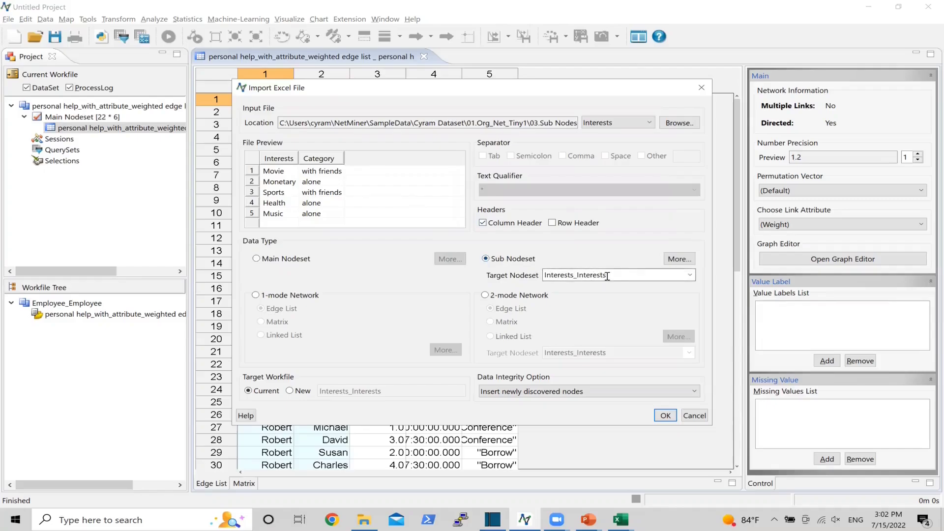
double_click(636, 276)
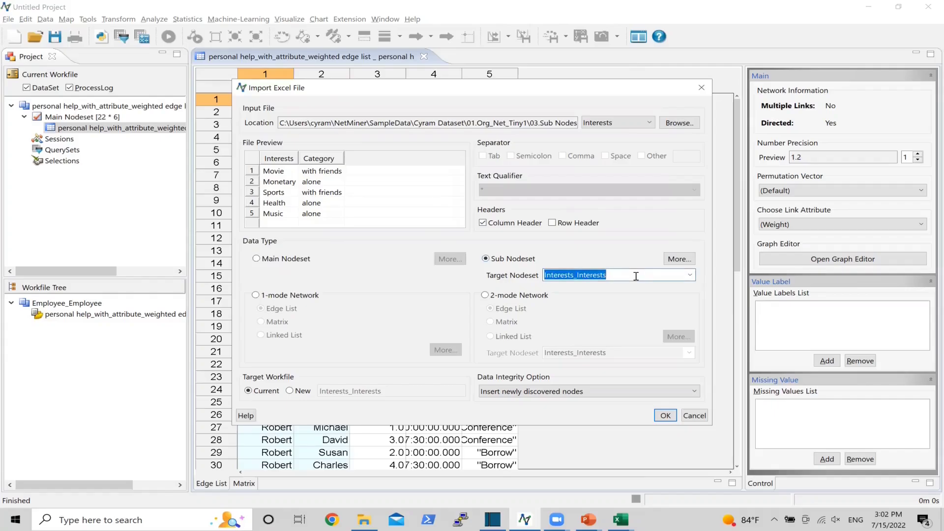
left_click(635, 277)
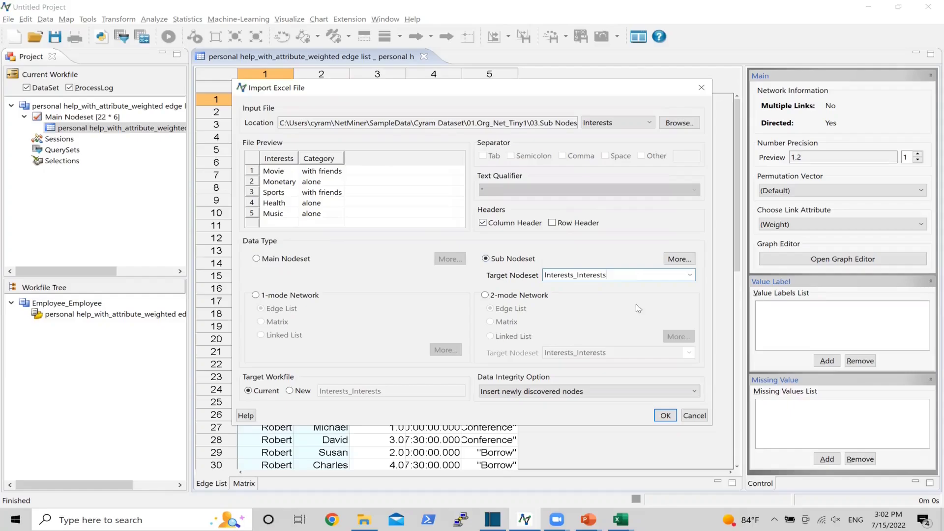
left_click(667, 417)
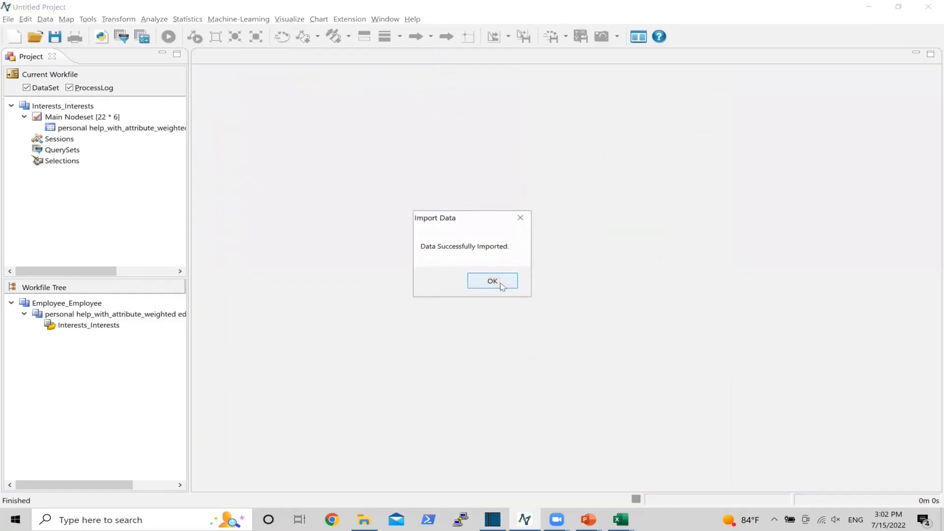
left_click(501, 284)
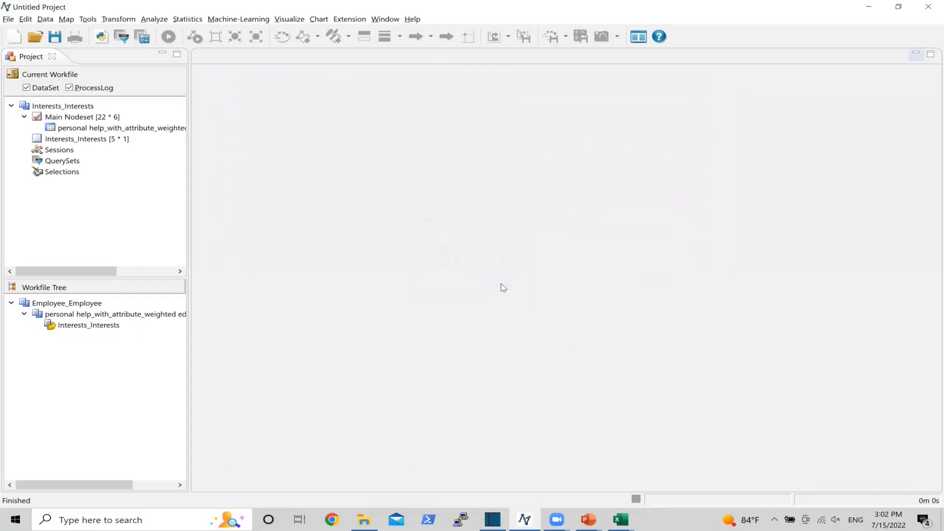
left_click(91, 140)
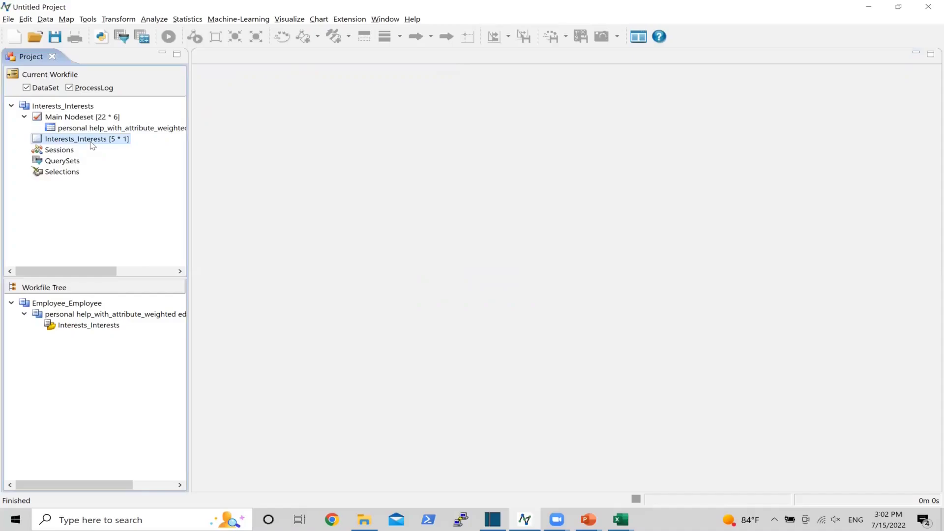
double_click(91, 142)
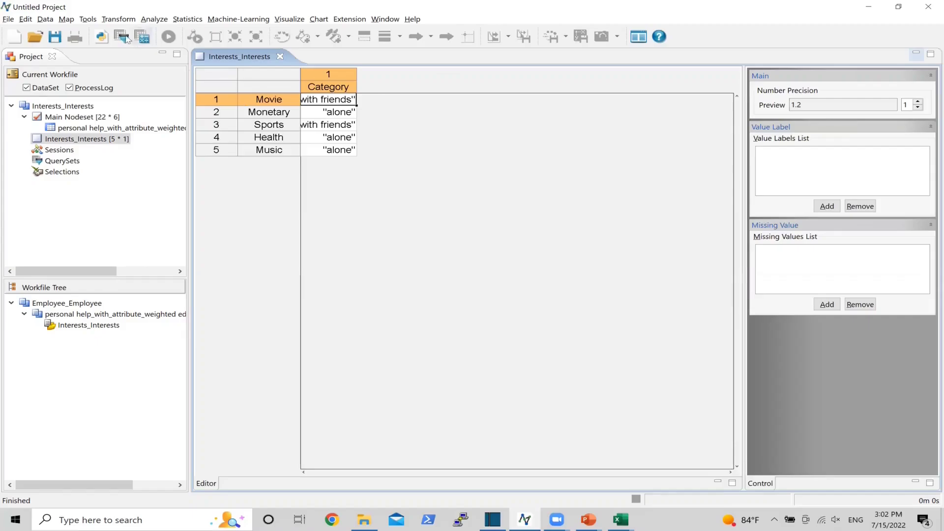
Start another Excel import and load the Interested In file from the 02.Linked List folder of 04.2-mode Network Data
left_click(7, 21)
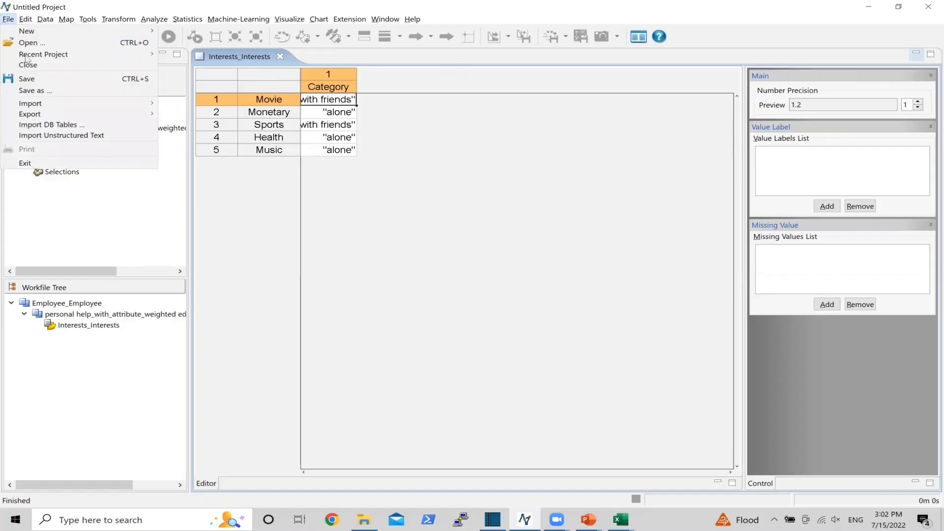
mouse_move(53, 107)
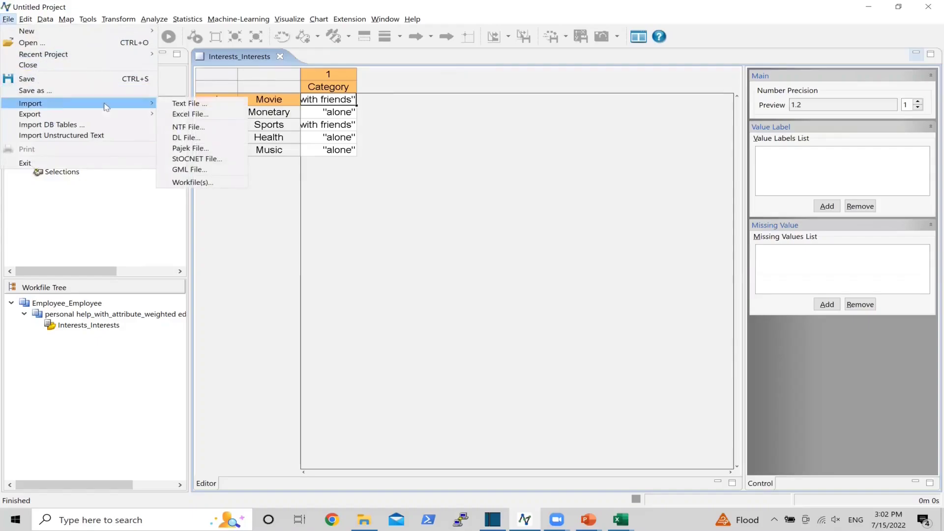
left_click(197, 115)
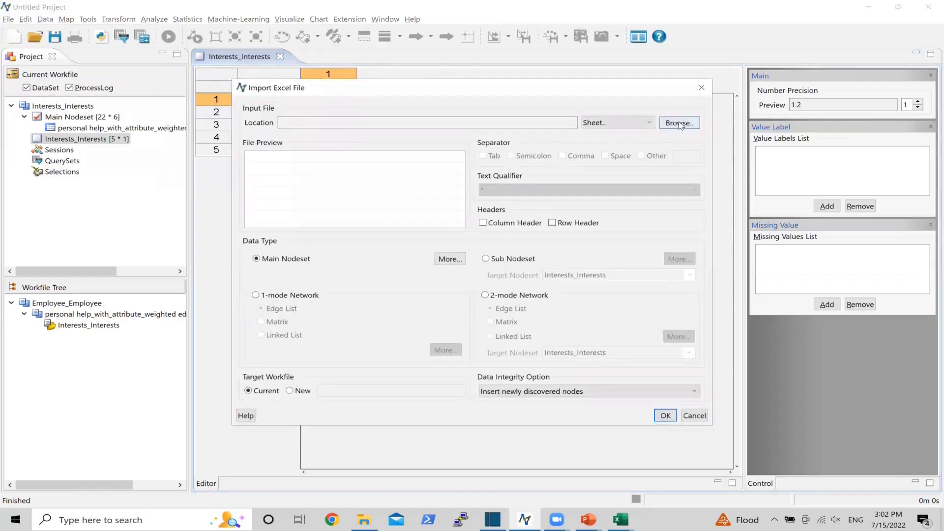
left_click(679, 123)
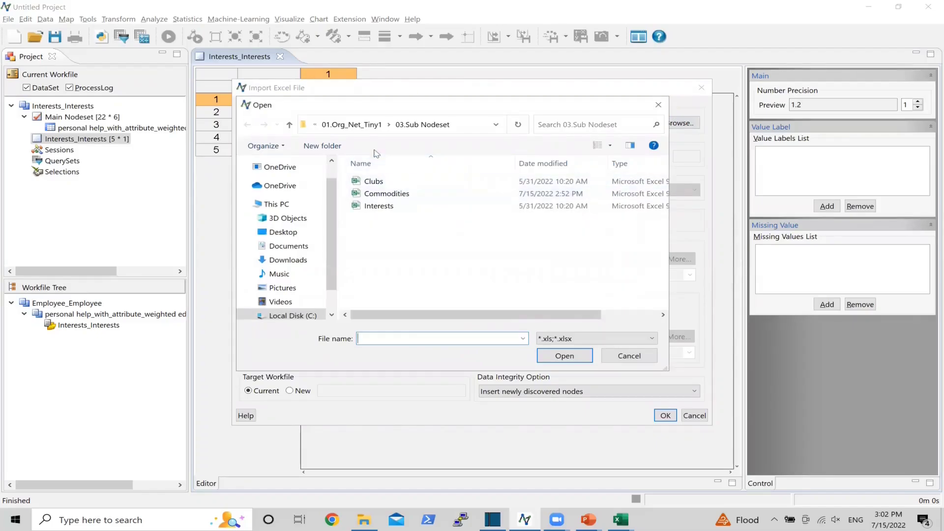
left_click(364, 125)
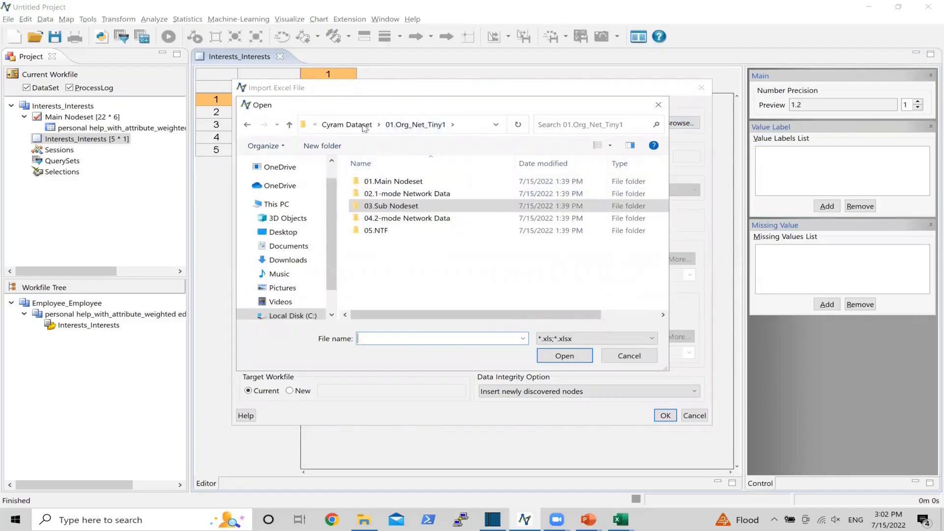
double_click(370, 220)
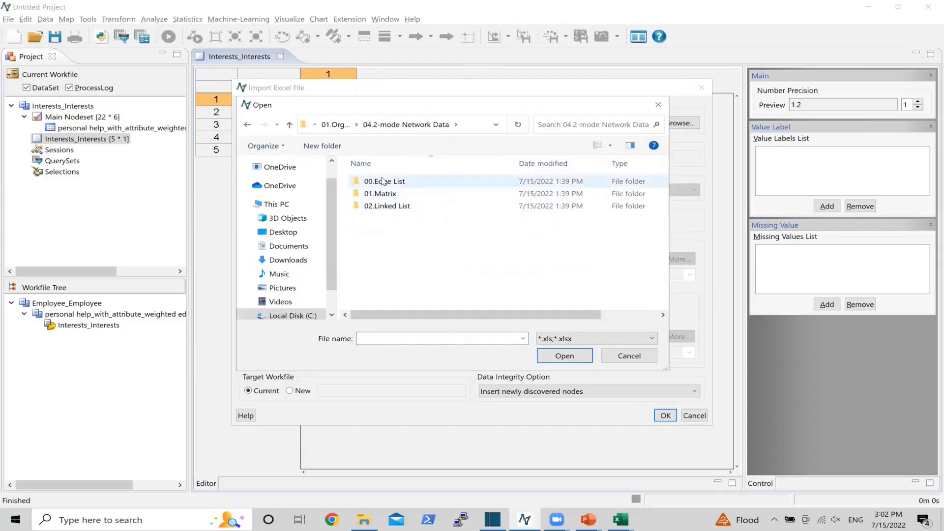
double_click(386, 206)
left_click(385, 183)
double_click(385, 182)
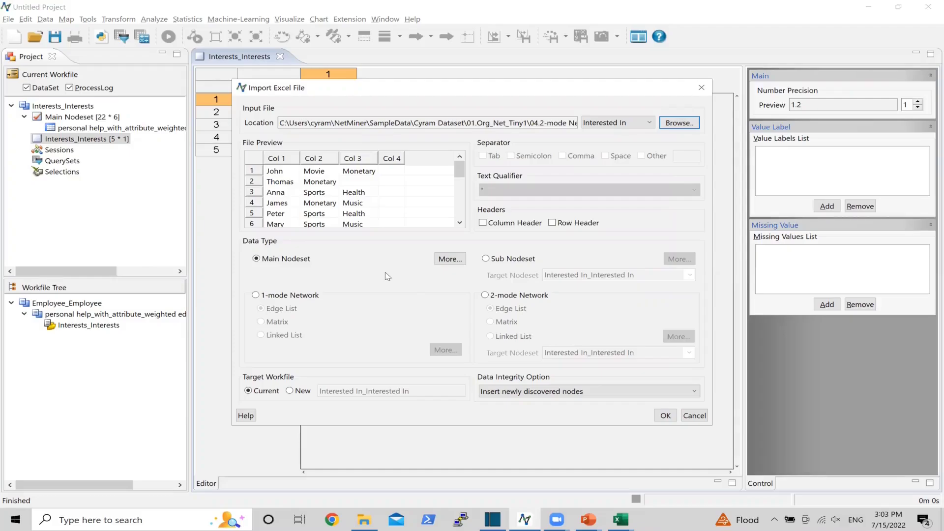
Set the import's data type to a 2-mode Network in Linked List format, with Interests_Interests as the target nodeset
left_click(535, 295)
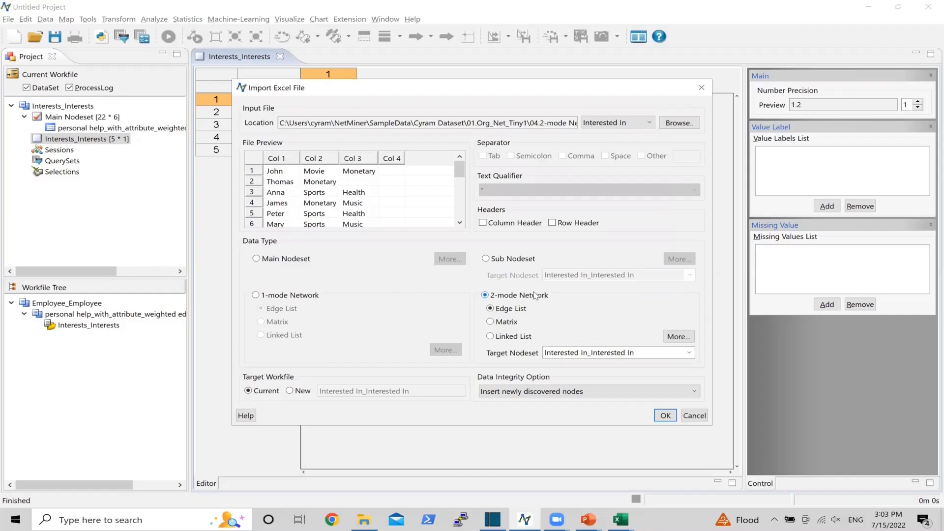
left_click(490, 339)
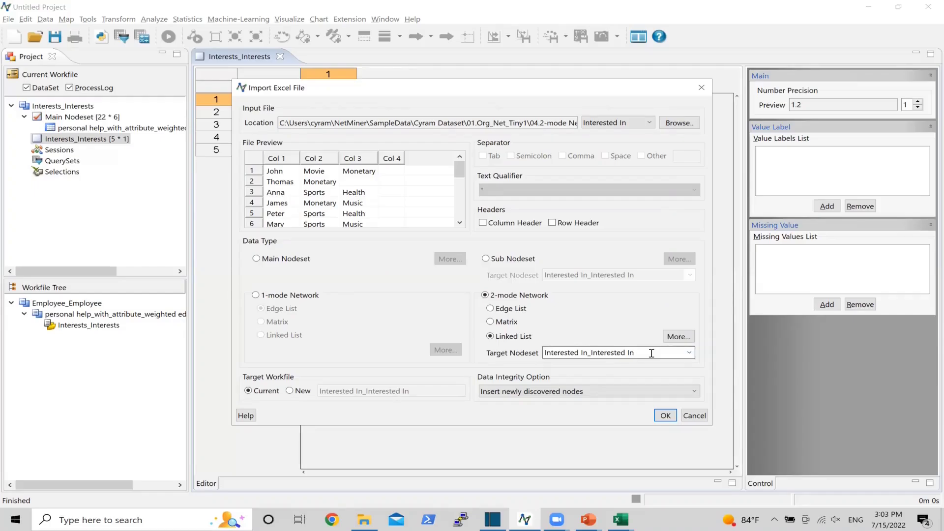
left_click(689, 352)
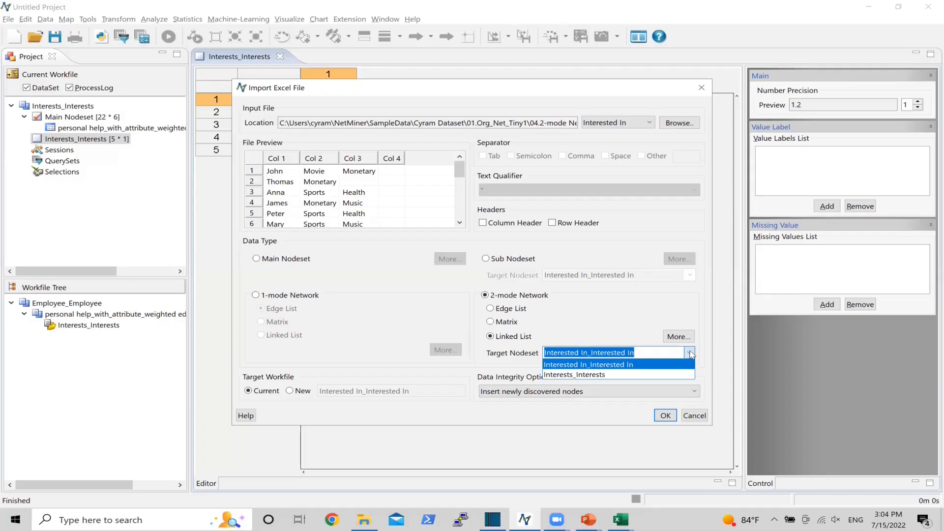
left_click(603, 375)
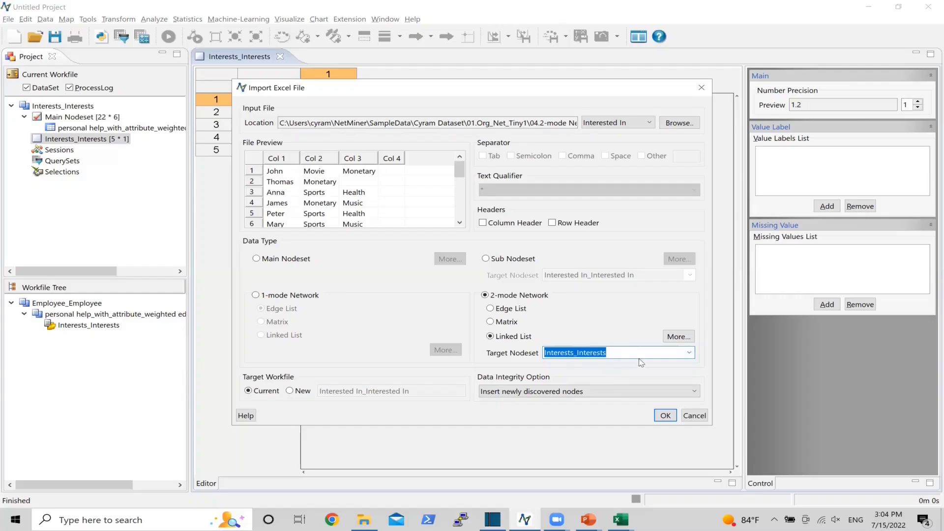
left_click(688, 354)
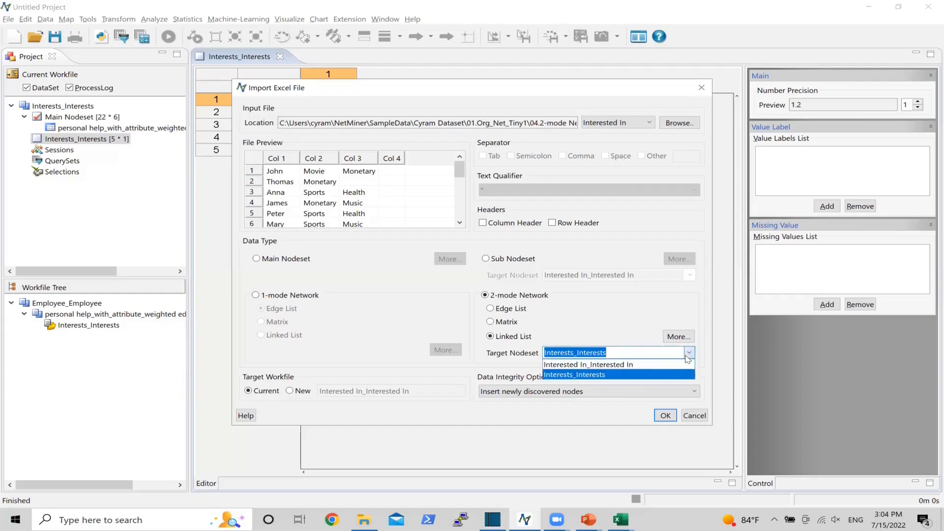
left_click(640, 375)
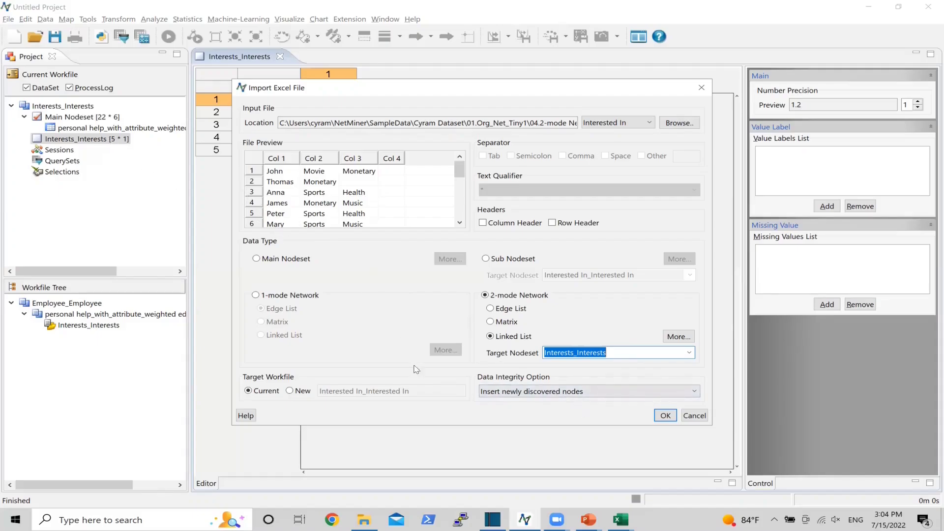
Keep the data integrity option Insert newly discovered nodes and import the 2-mode network into the current workfile
left_click(534, 392)
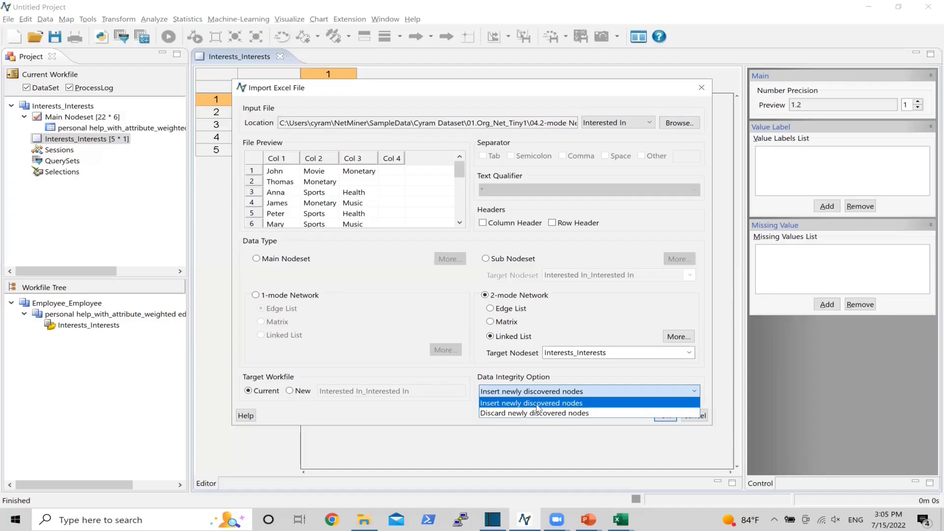
left_click(469, 395)
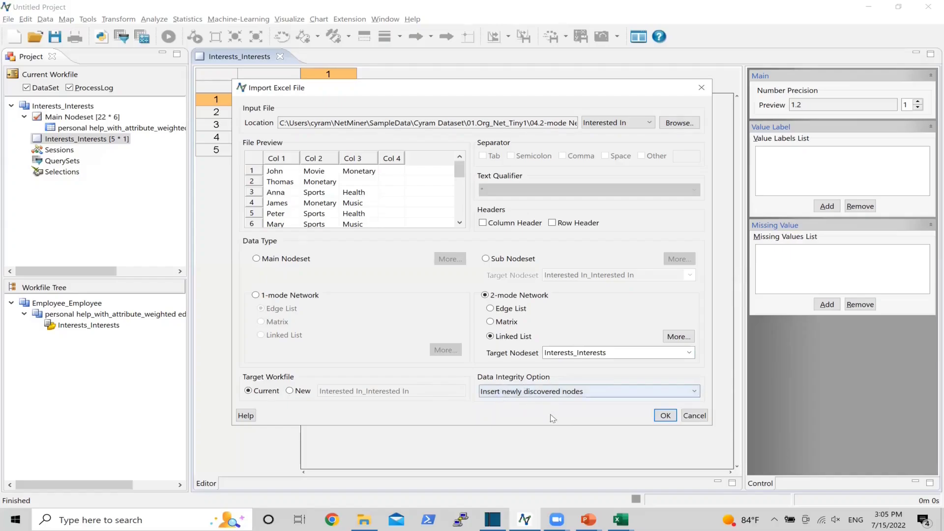
left_click(663, 416)
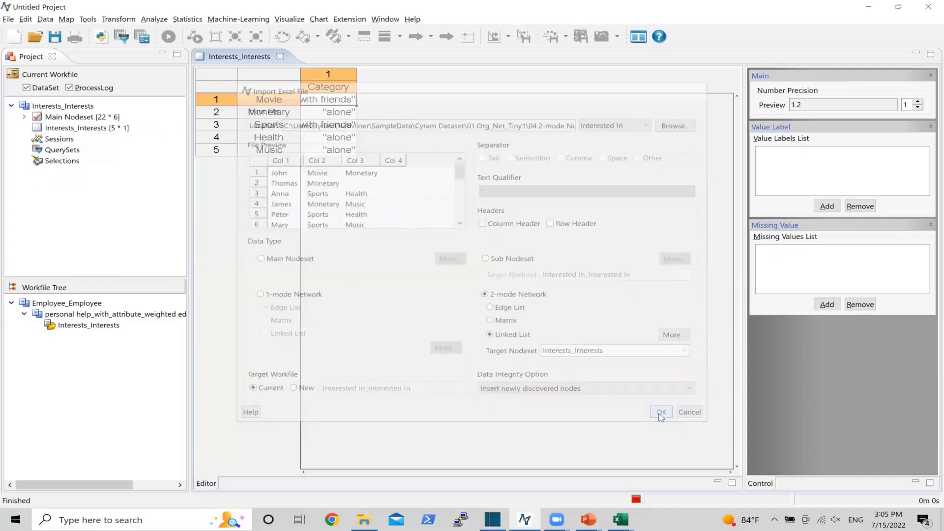
left_click(501, 281)
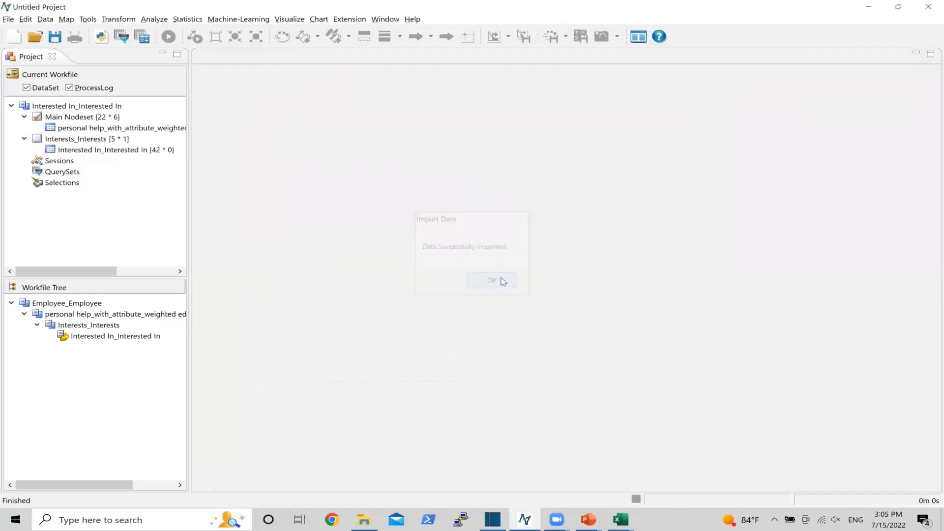
Open the Interested In_Interested In network table and examine its source, target and weight columns
left_click(86, 152)
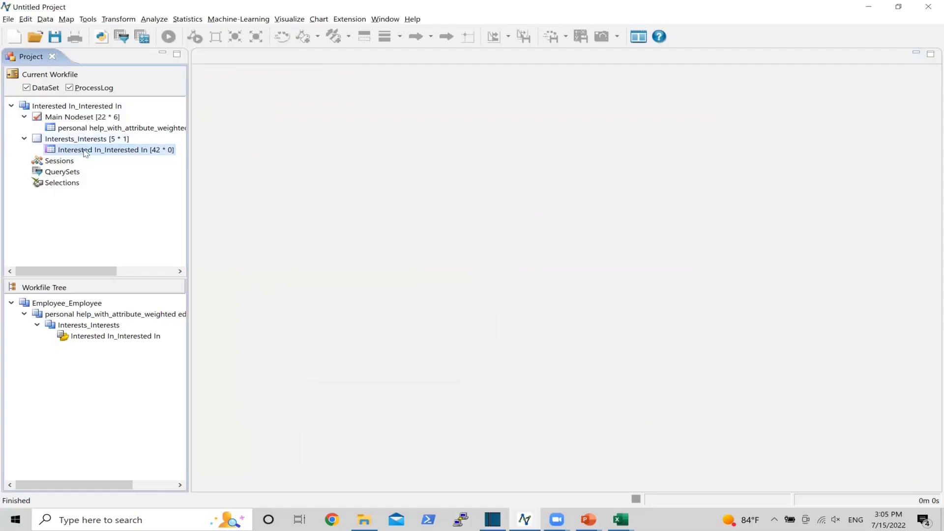
double_click(86, 151)
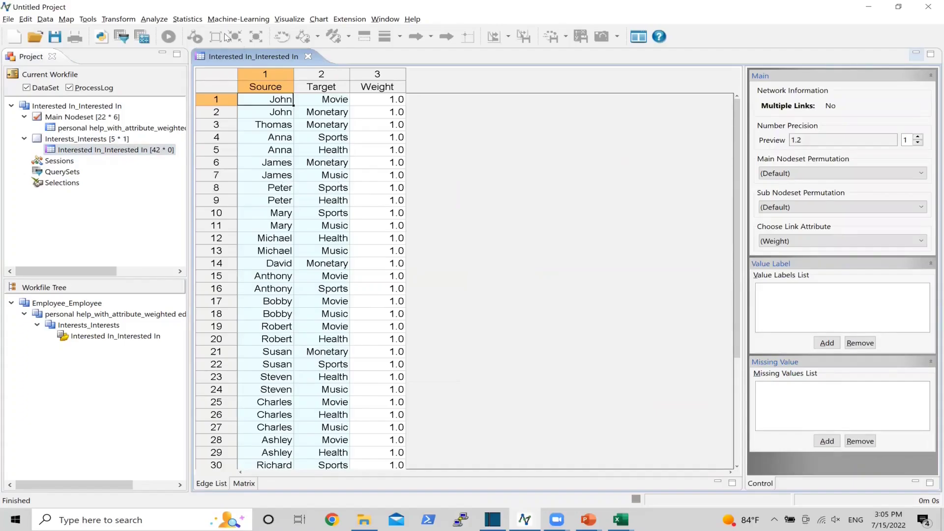
left_click(253, 74)
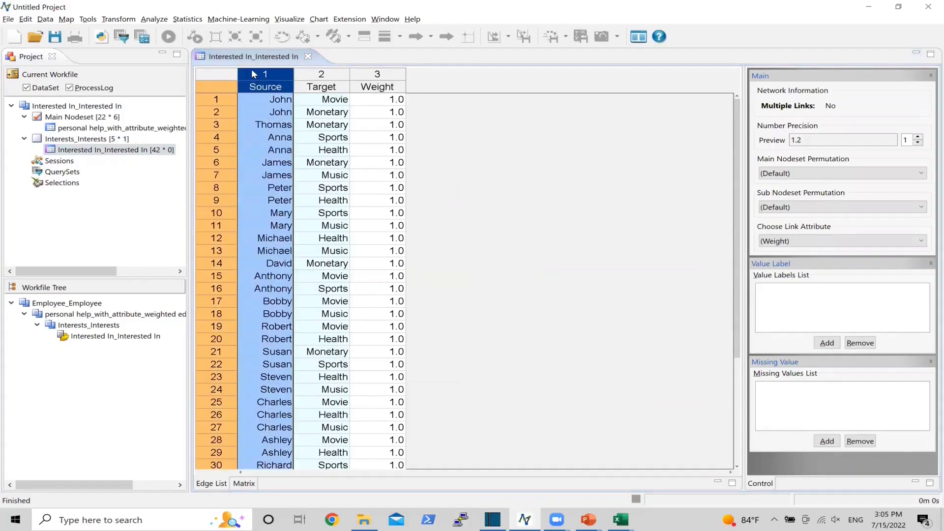
left_click(346, 80)
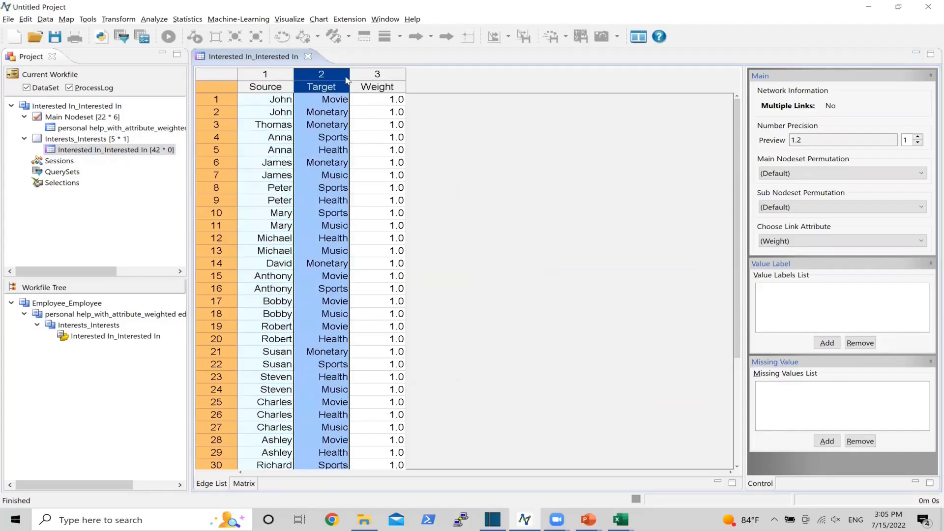
left_click(263, 150)
left_click_drag(332, 159, 442, 231)
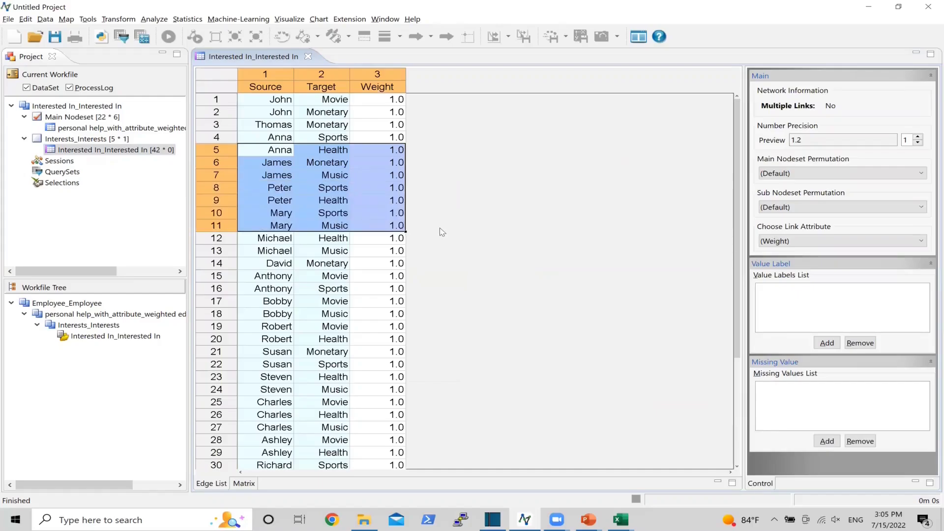
left_click(395, 253)
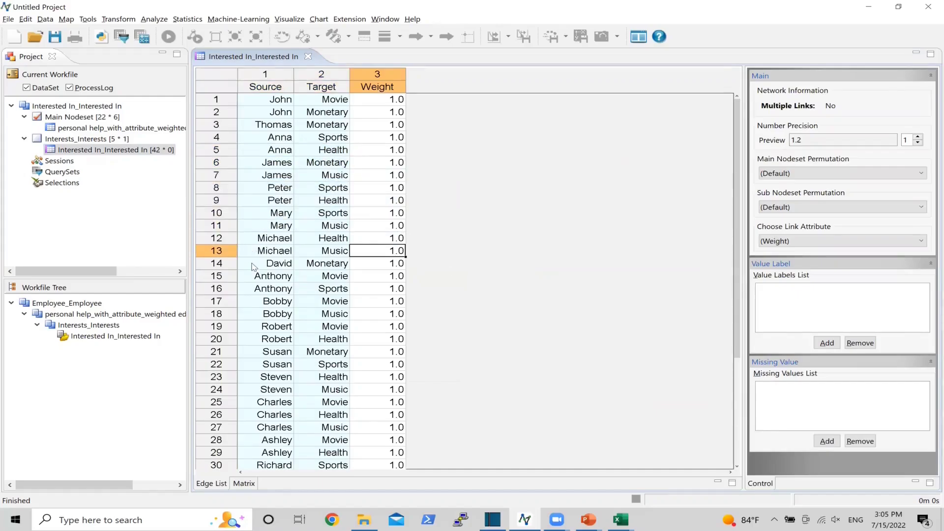
left_click(250, 331)
left_click_drag(251, 339, 442, 350)
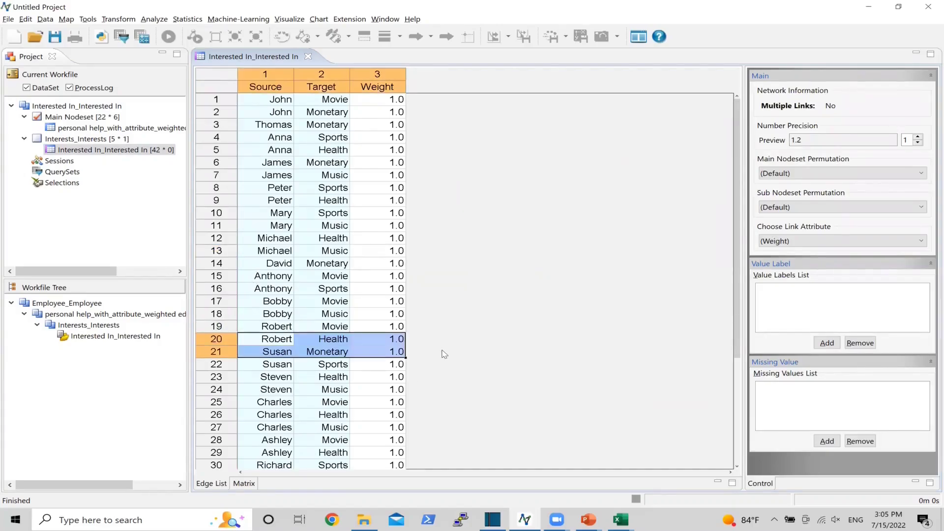
left_click(444, 354)
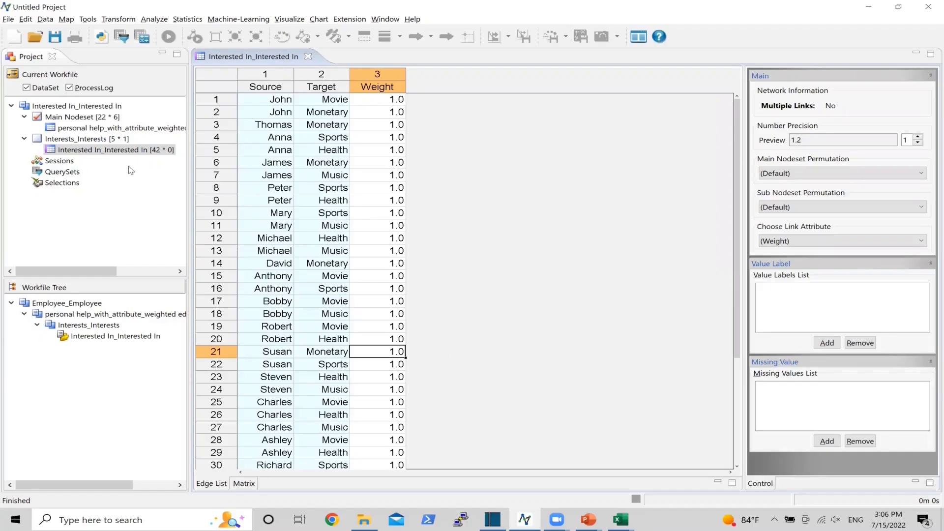
Run the Degree analysis on the 1-mode personal help network with # of links as the measure
double_click(102, 118)
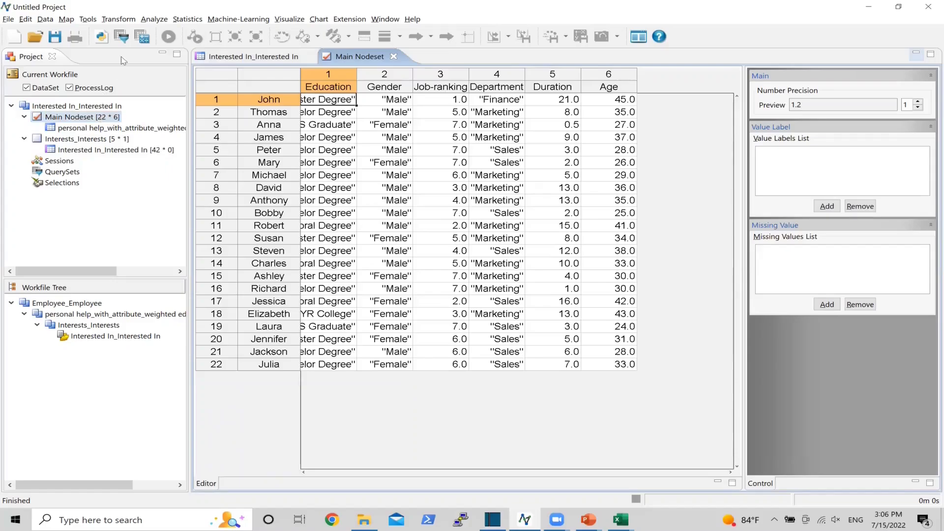
left_click(153, 18)
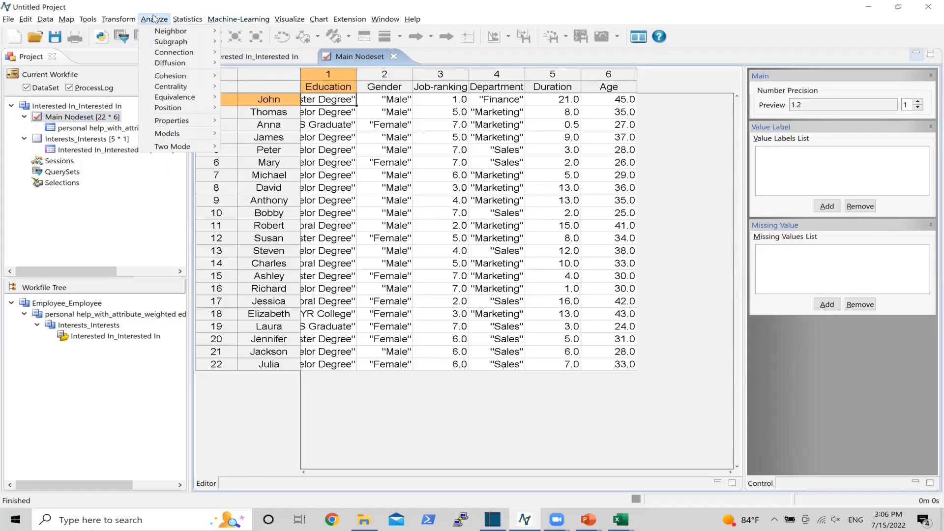
mouse_move(171, 31)
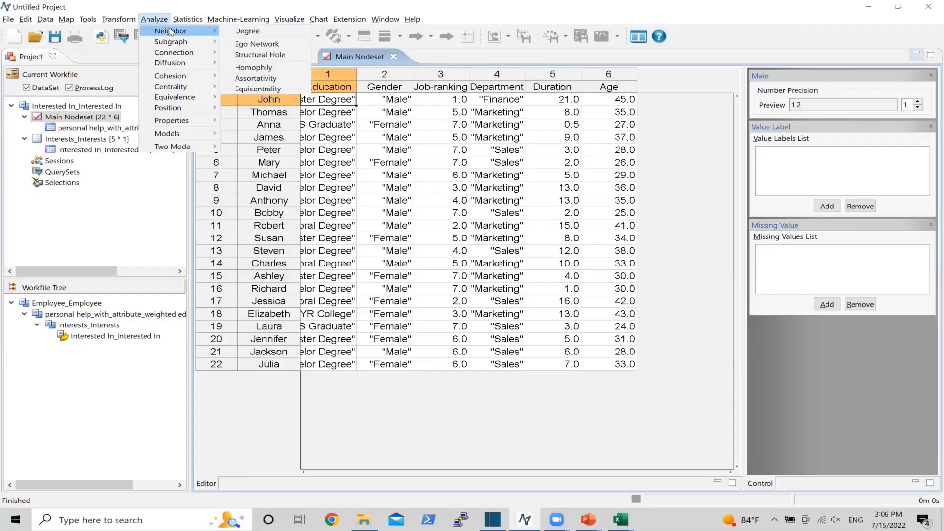
left_click(246, 33)
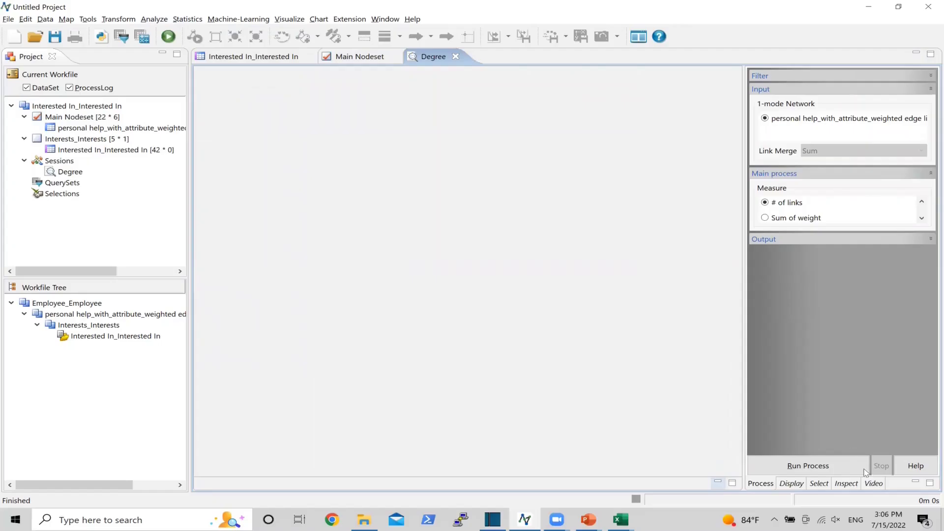
left_click(820, 467)
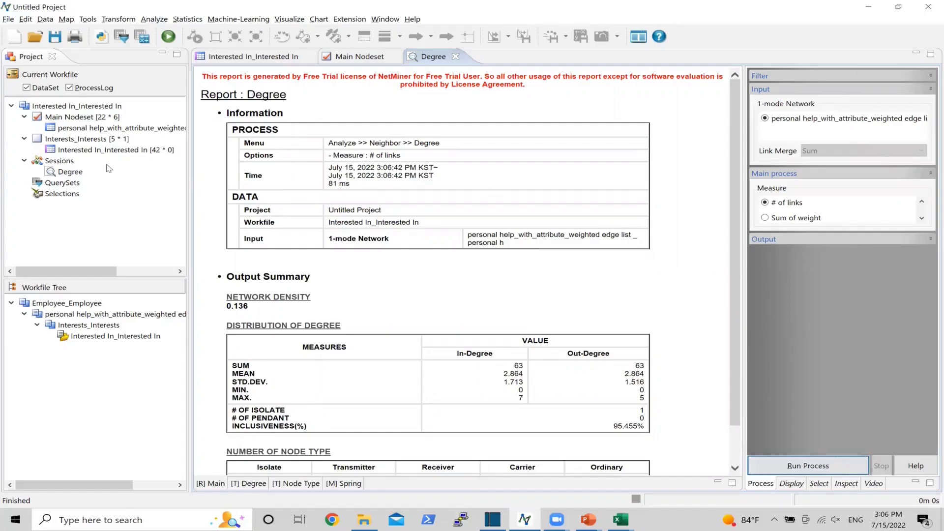
left_click(55, 172)
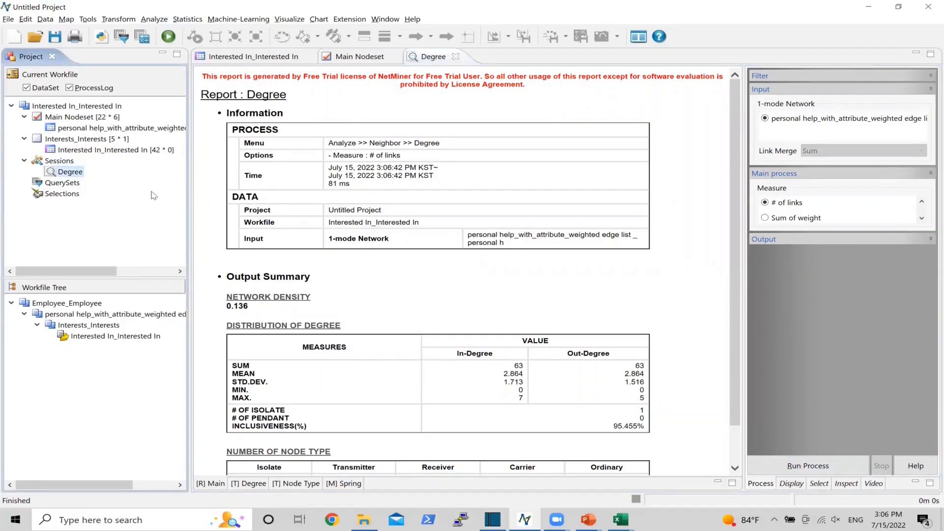
Start inserting a node at row 22 of the Main Nodeset, switching to a child dataset to preserve the current one
double_click(103, 119)
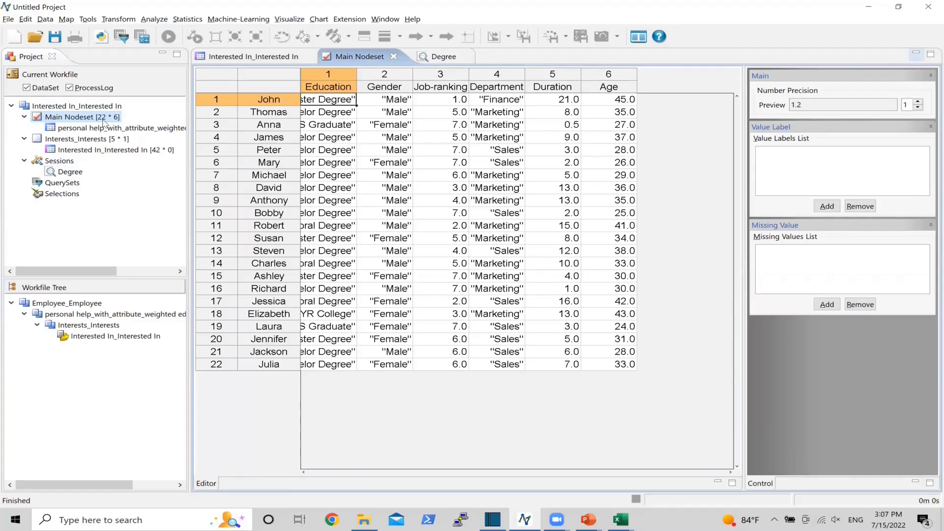
left_click(211, 369)
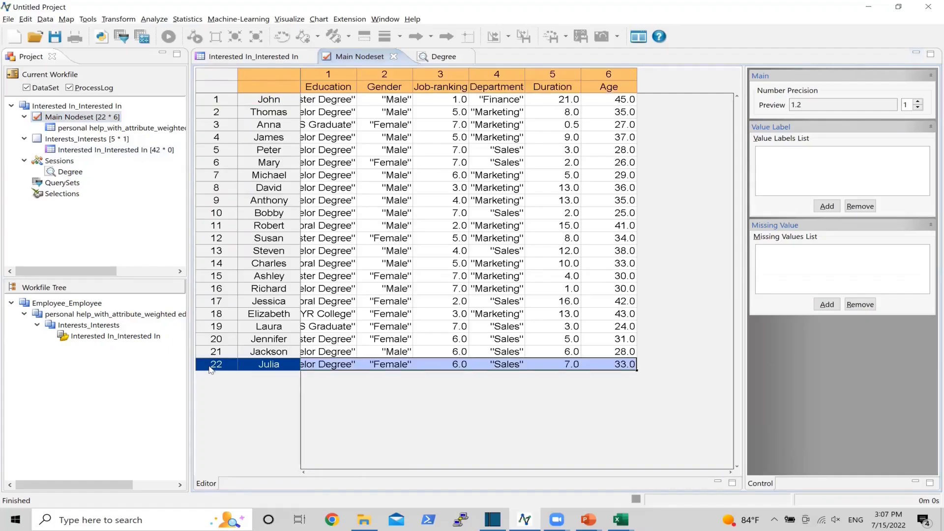
right_click(240, 399)
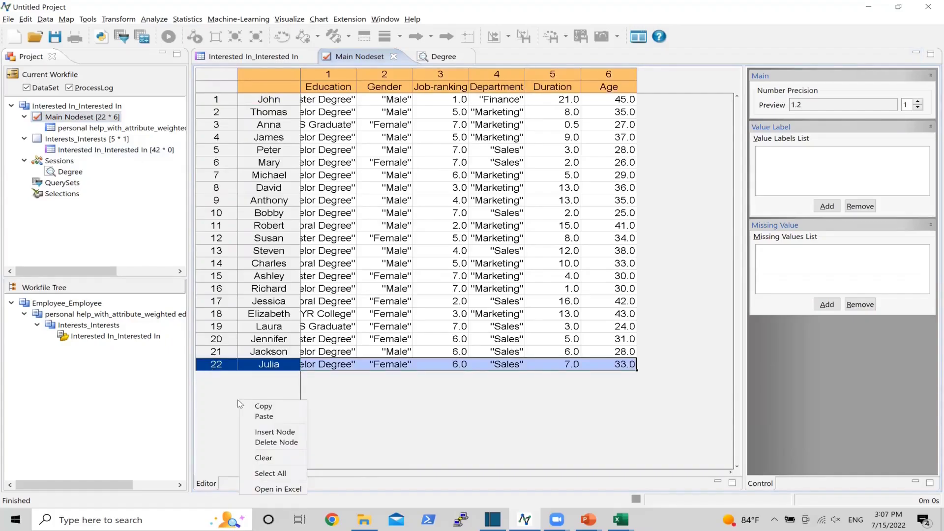
left_click(275, 432)
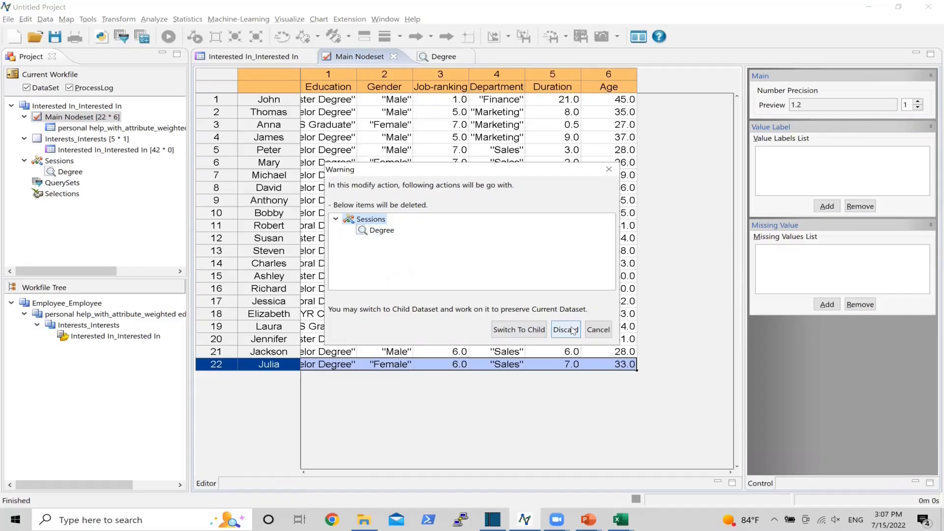
left_click(533, 331)
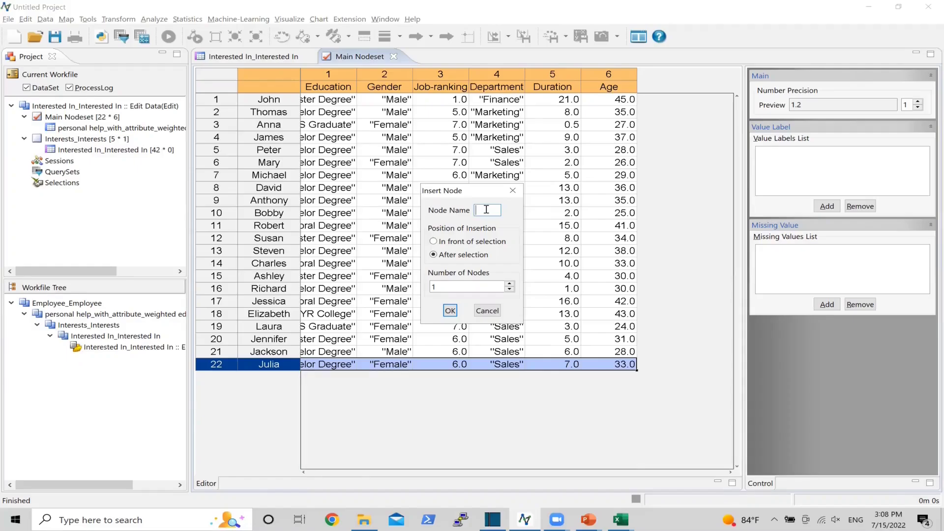
Insert 5 nodes with the base name node after the selected row
type("node1")
key("BackSpace")
left_click(509, 284)
left_click(449, 311)
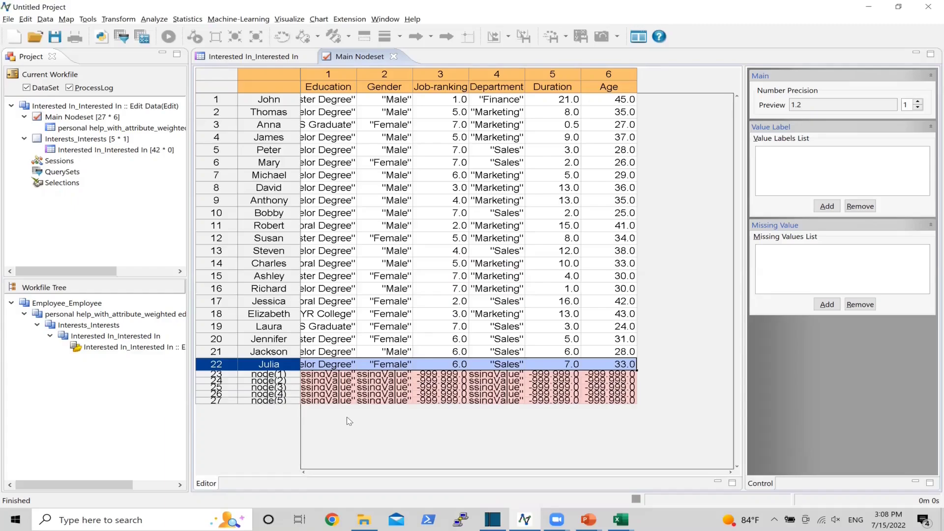
Examine the attribute values of the newly inserted nodes in the Main Nodeset, including Gender, Job-ranking and Department
left_click(222, 375)
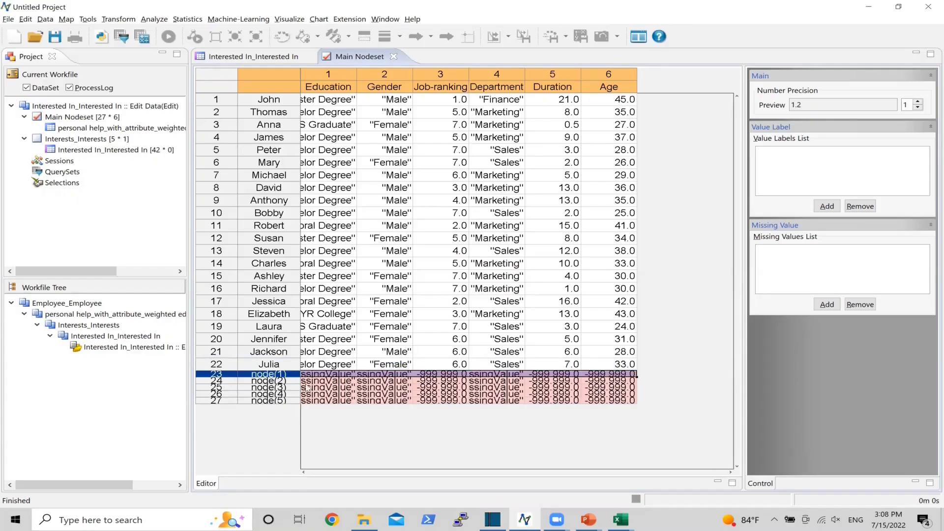
left_click(378, 375)
left_click_drag(379, 402, 380, 413)
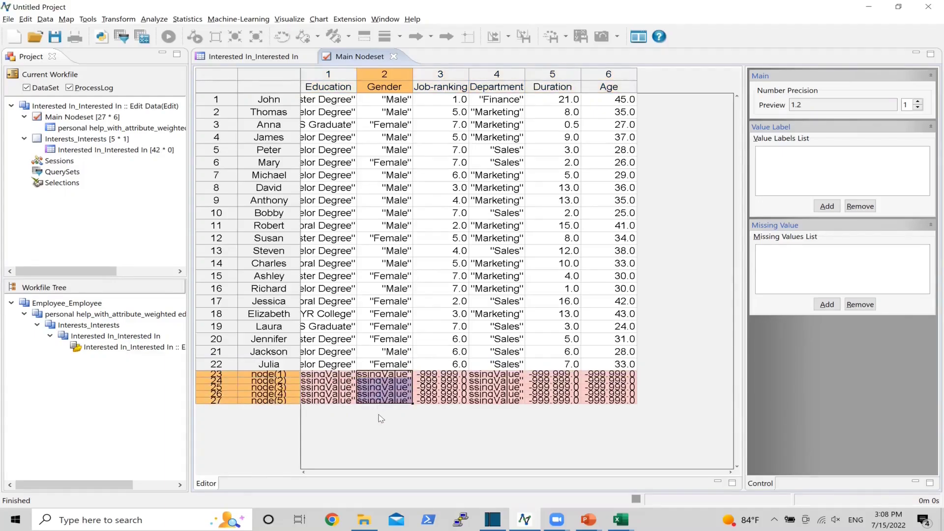
left_click_drag(450, 376, 451, 434)
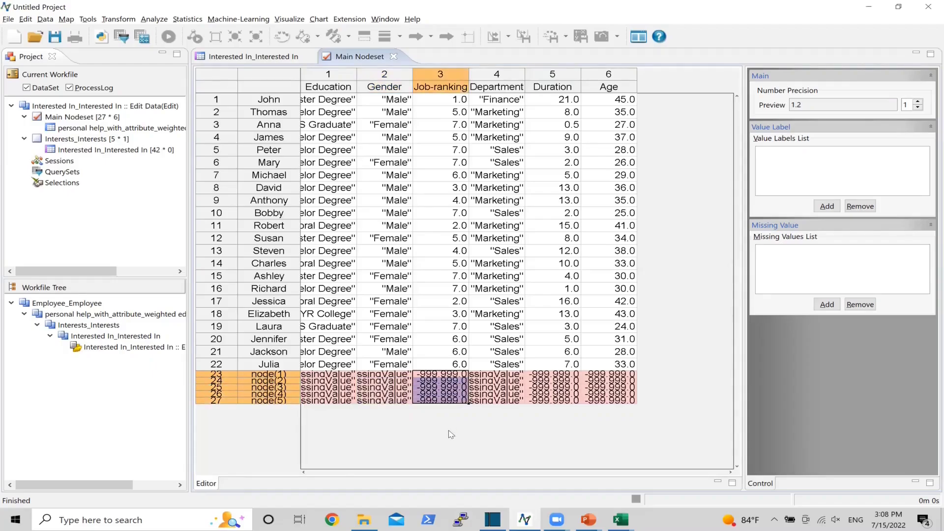
left_click_drag(490, 375, 491, 433)
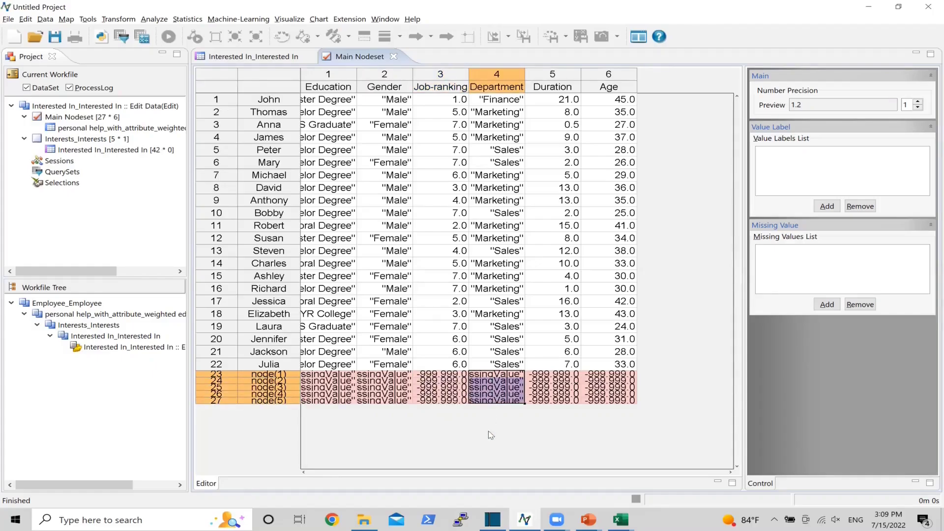
Start a new link at the last row of the personal help network's edge list, with node(1) as the source node
double_click(88, 129)
left_click_drag(735, 199, 745, 456)
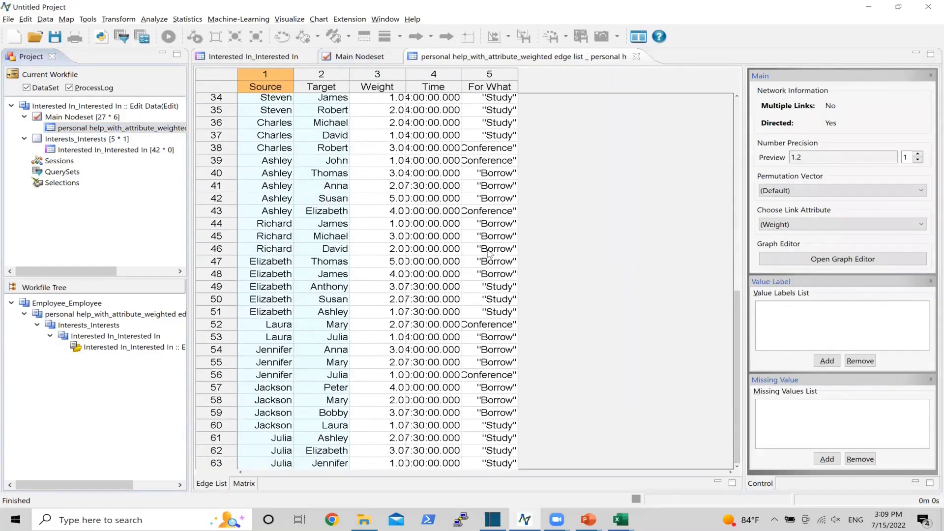
right_click(200, 466)
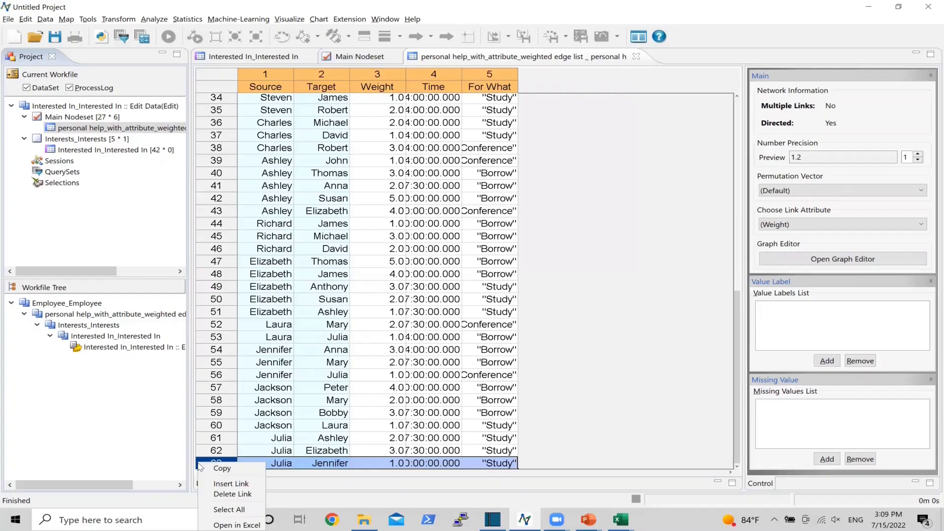
left_click(223, 484)
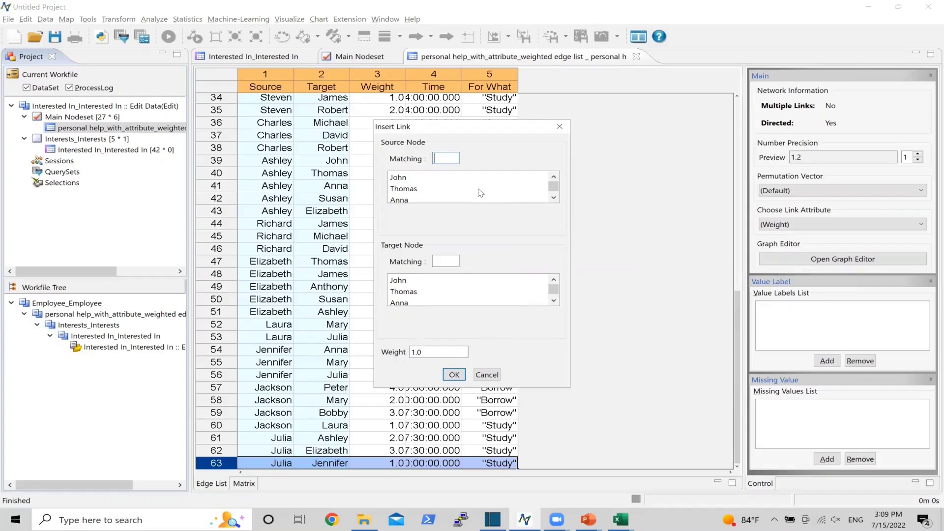
left_click_drag(553, 186, 556, 215)
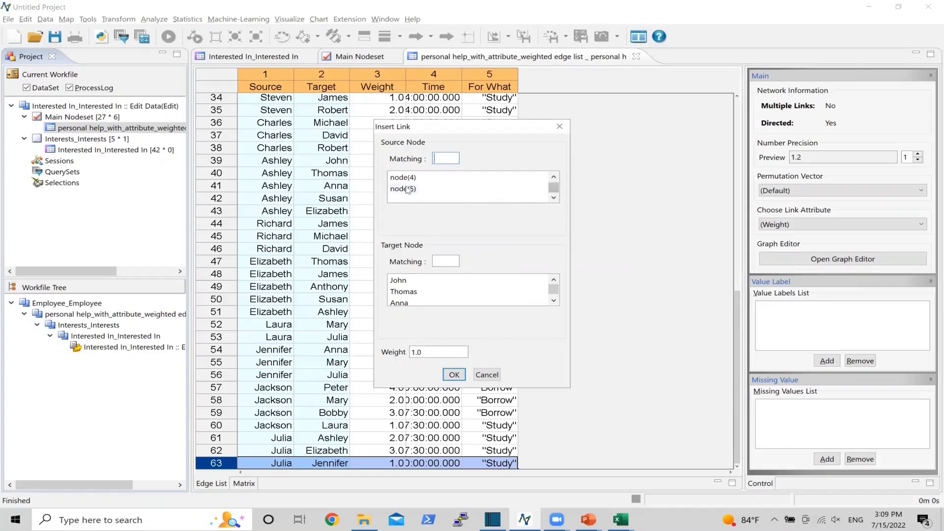
left_click(554, 177)
left_click(404, 178)
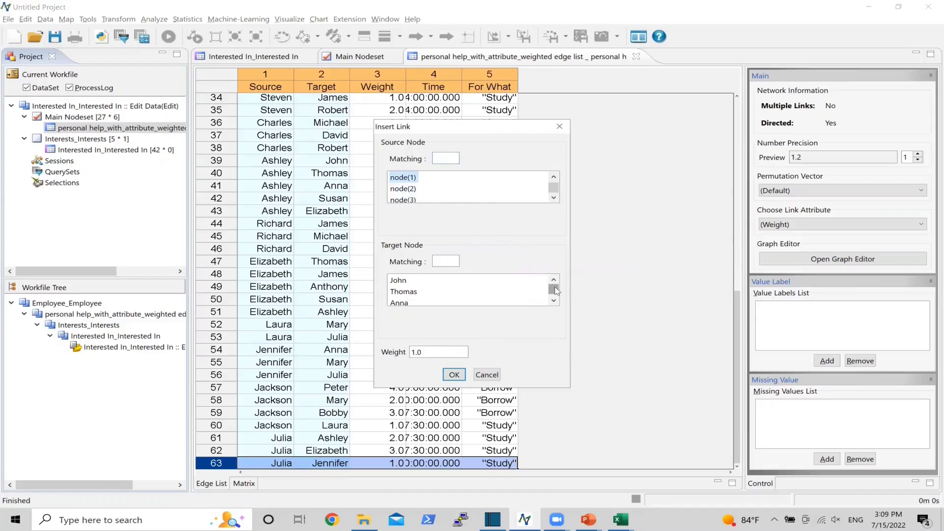
Set the link's target node to node(5) and its weight to 3, insert it, and select its row
left_click_drag(552, 290, 550, 306)
left_click(396, 292)
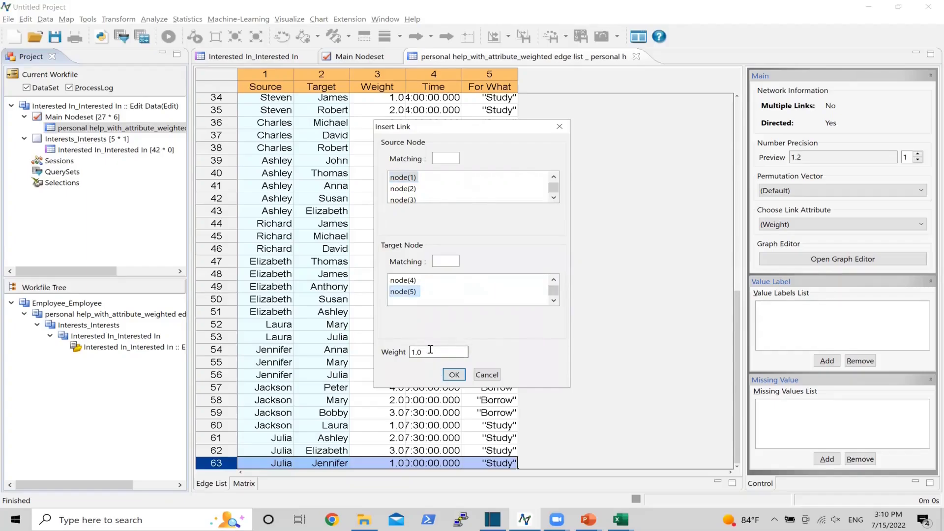
left_click_drag(430, 349, 378, 348)
type("3")
left_click(454, 375)
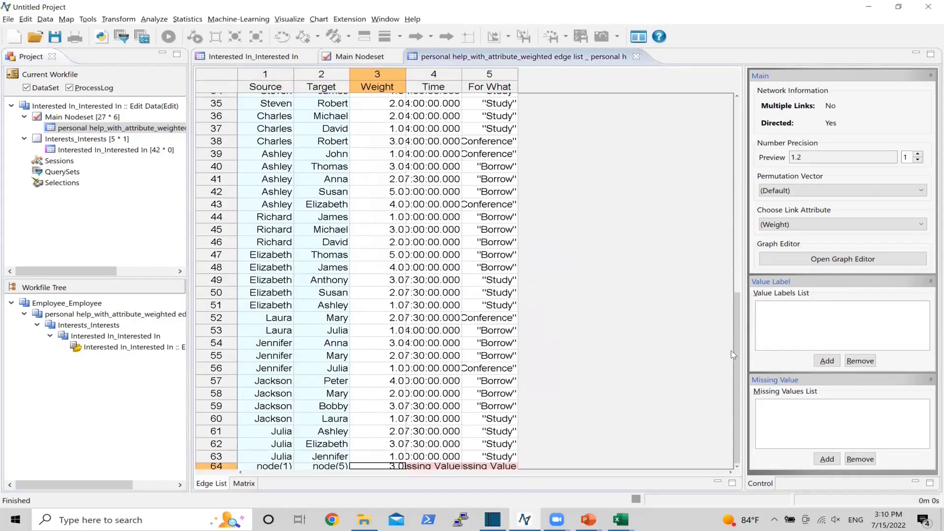
left_click(212, 467)
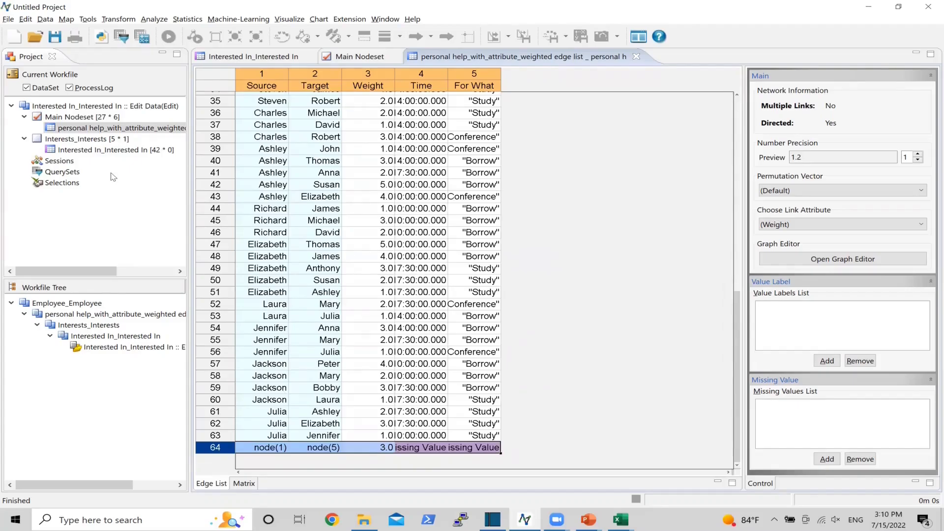
Delete node(2), node(3) and node(4) from the Main Nodeset
left_click(90, 119)
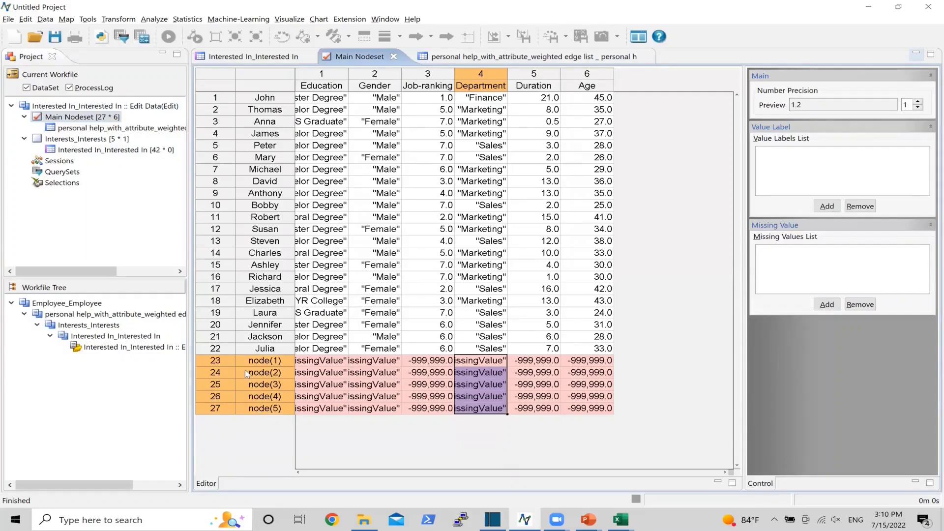
left_click_drag(210, 375, 212, 415)
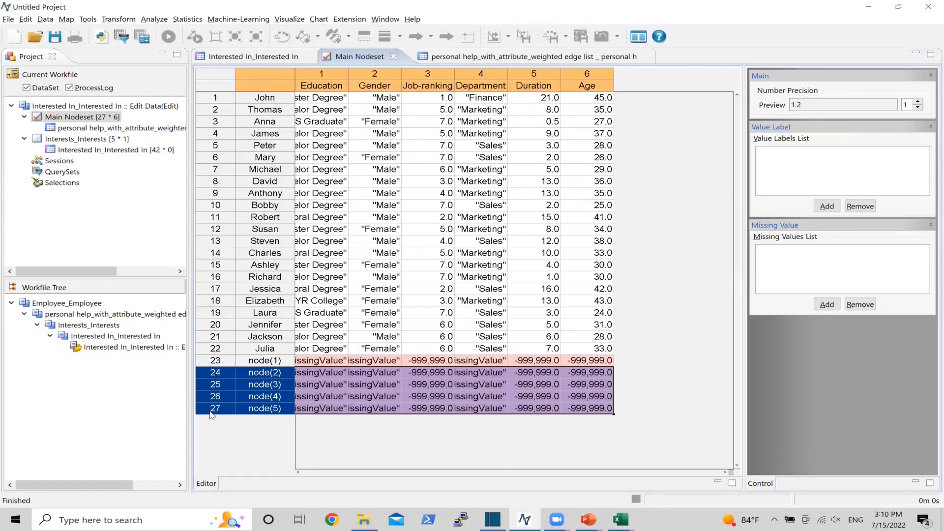
left_click_drag(220, 374, 219, 395)
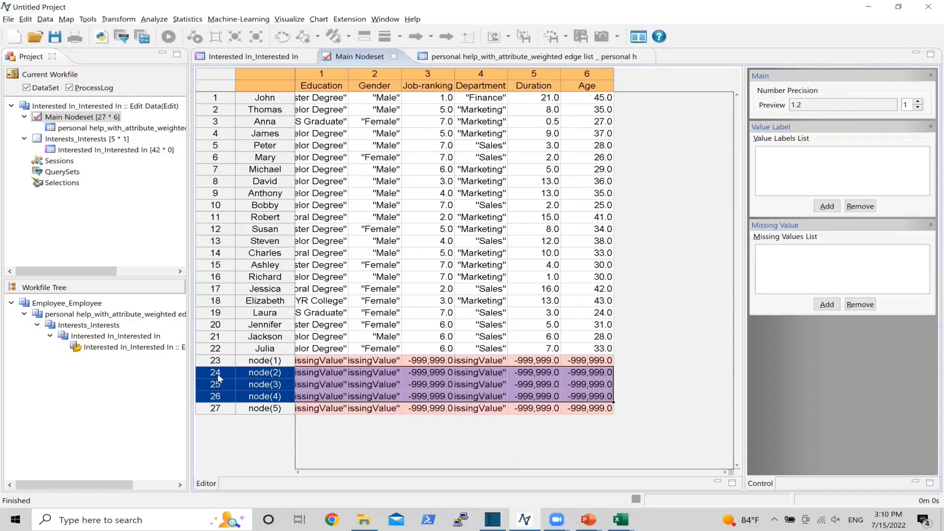
left_click(220, 374)
left_click(219, 397, "shift")
right_click(217, 384)
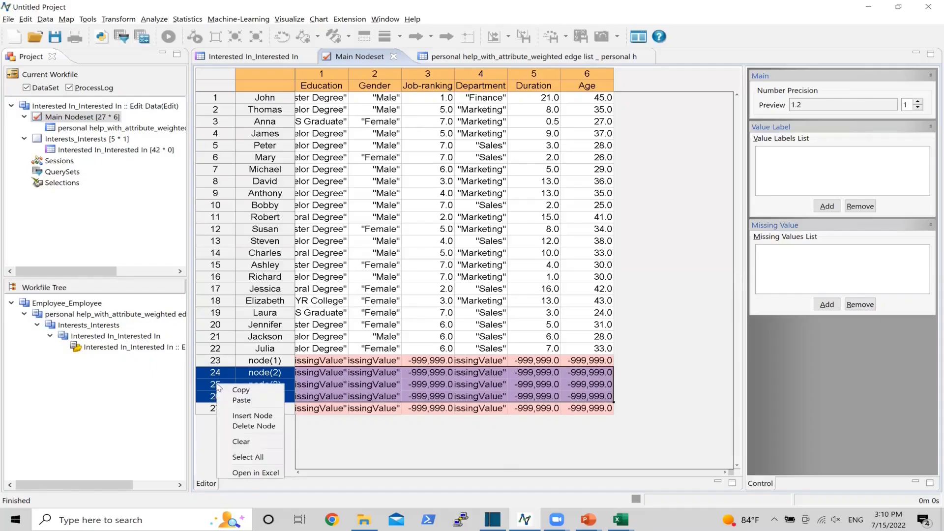
left_click(254, 426)
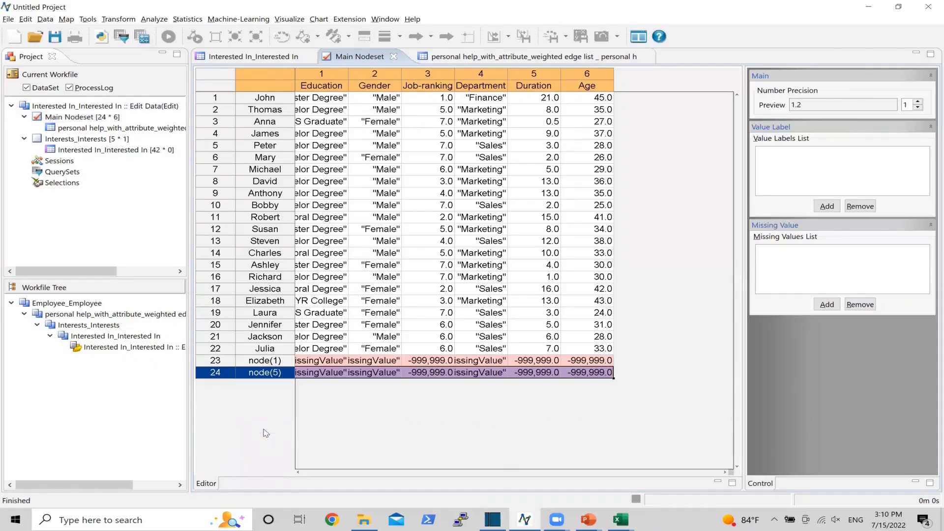
left_click(478, 373)
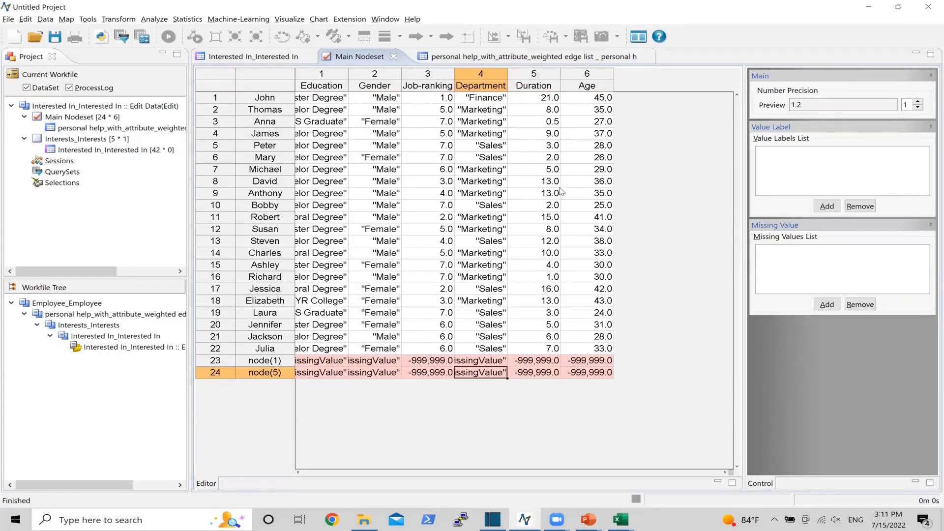
Insert a NUMBER node attribute named ranking after the Age attribute and widen its column to fit the values
right_click(636, 81)
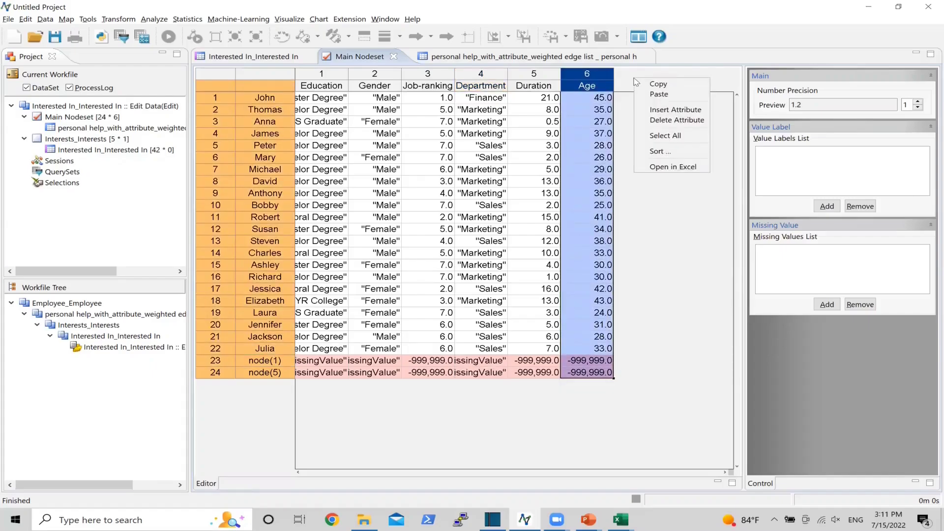
left_click(634, 78)
right_click(635, 78)
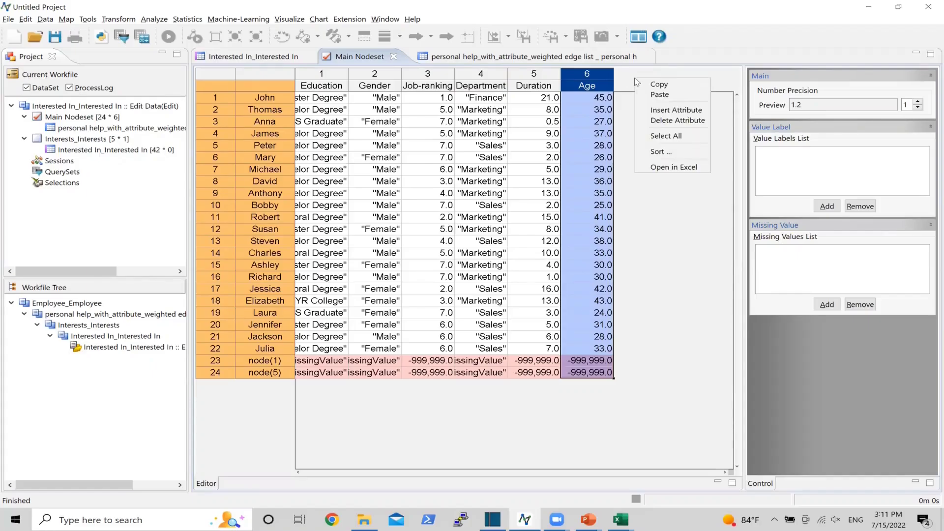
left_click(673, 110)
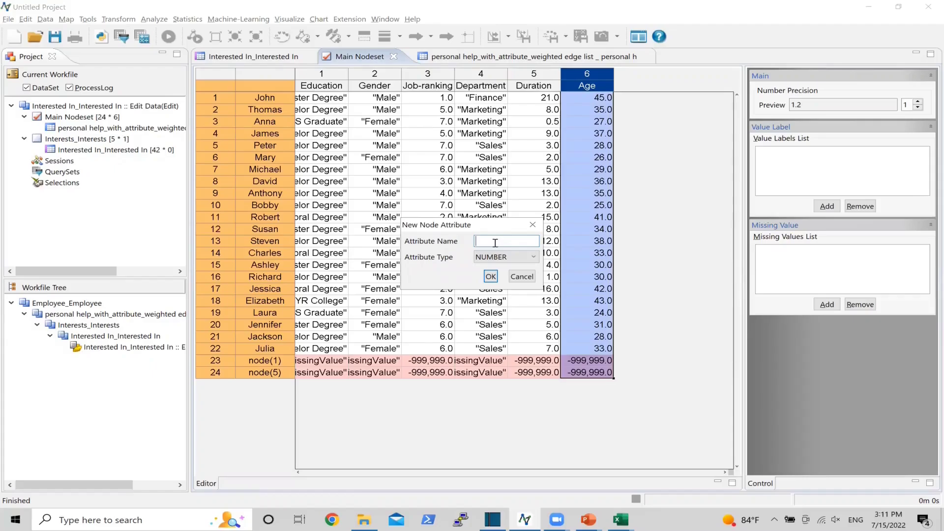
type("ranking")
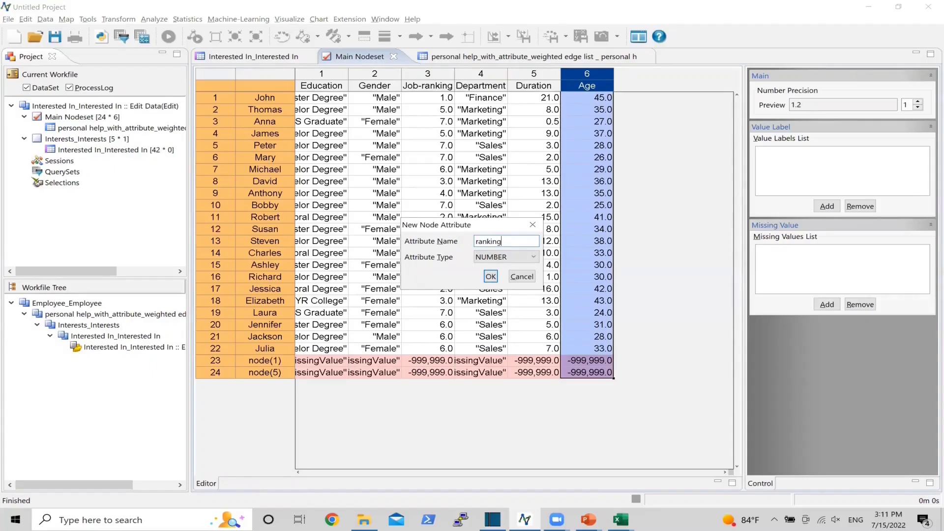
left_click(498, 258)
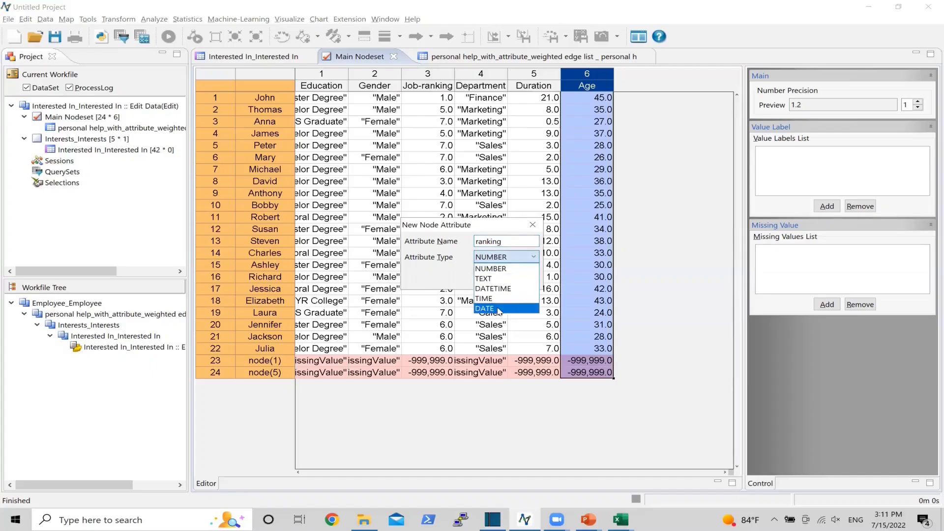
left_click(513, 260)
left_click(490, 276)
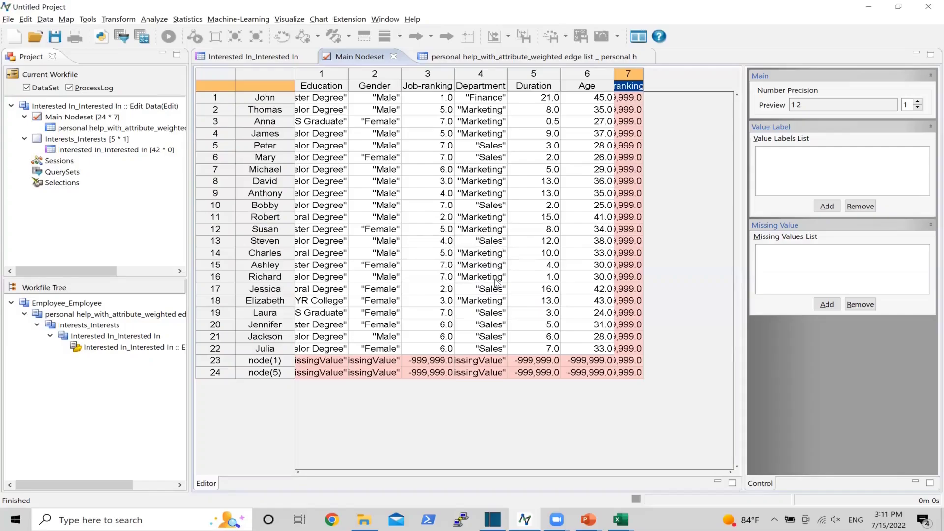
left_click_drag(642, 72, 668, 73)
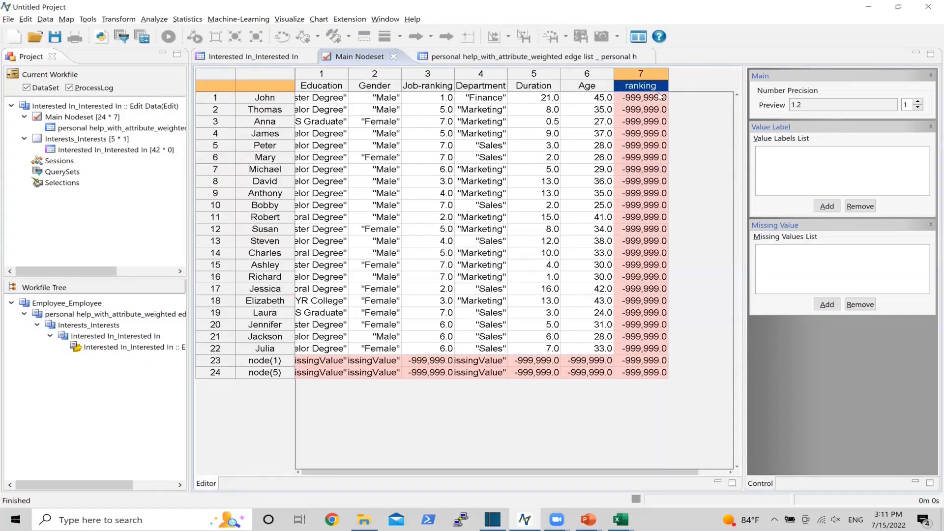
Set the ranking values of the nodes in rows 1, 2 and 3 to 1, 2 and 3
left_click(657, 99)
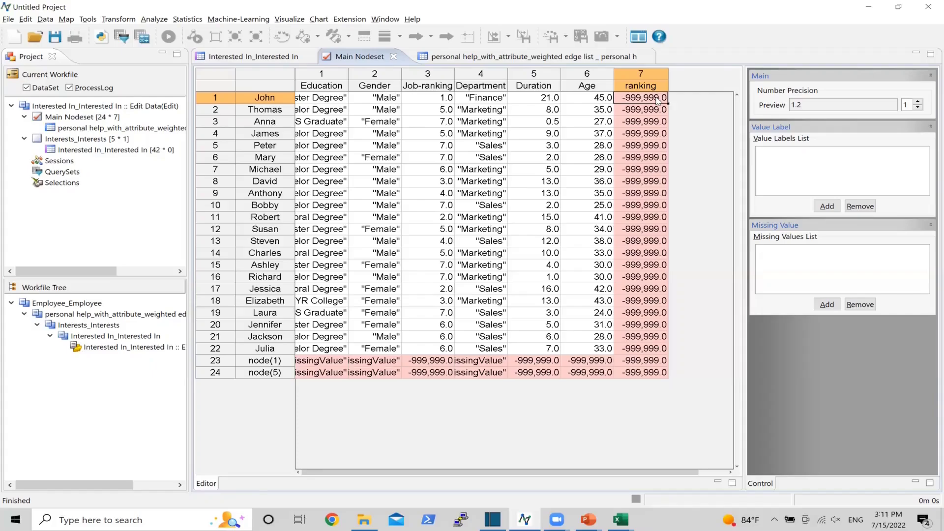
double_click(657, 99)
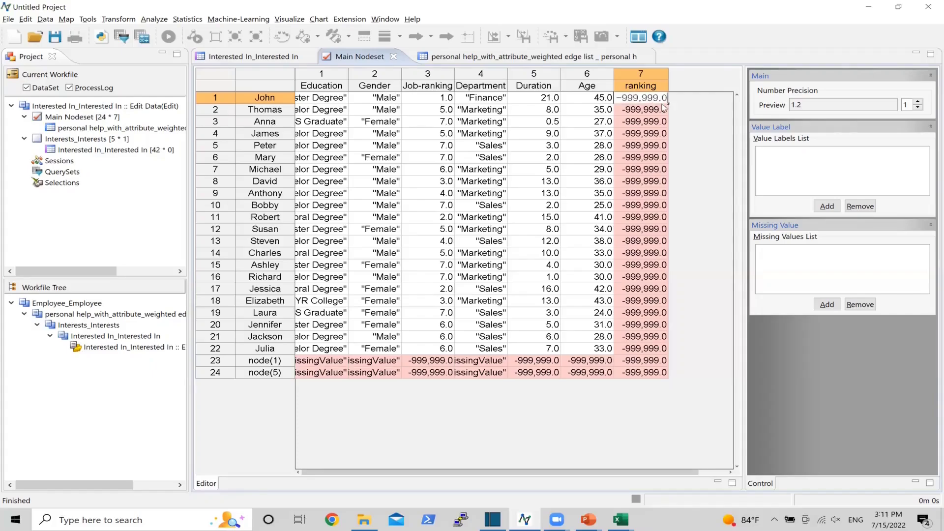
key("BackSpace")
key("BackSpace")
key("BackSpace")
key("BackSpace")
key("BackSpace")
key("BackSpace")
key("BackSpace")
key("BackSpace")
key("BackSpace")
key("BackSpace")
key("Return")
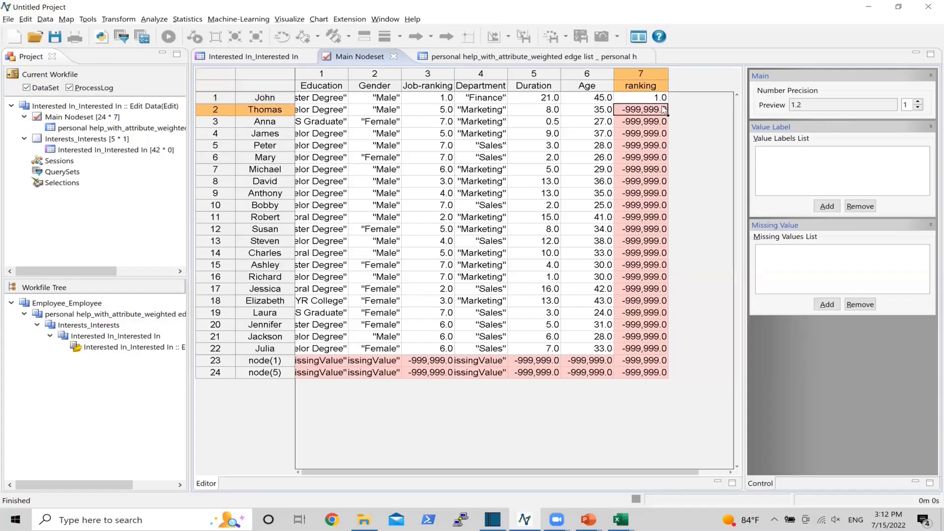
type("2")
key("Return")
type("3")
key("Return")
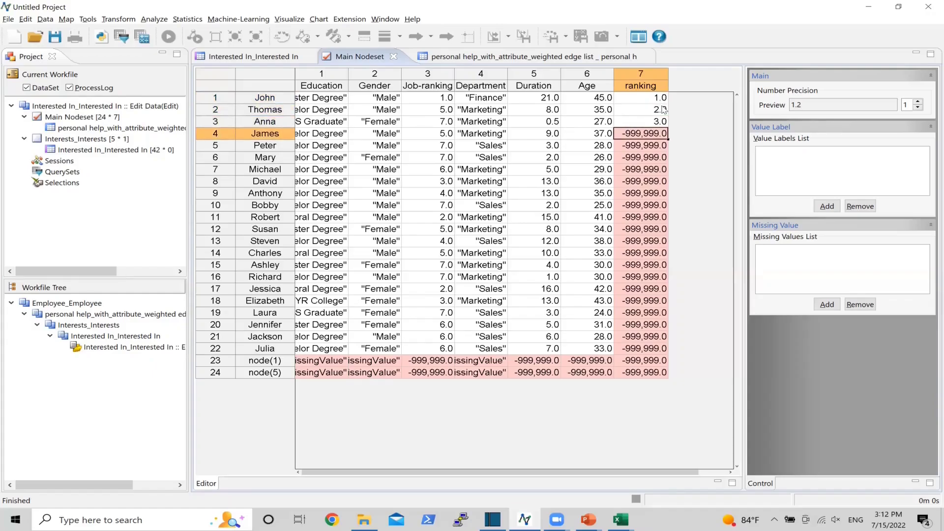